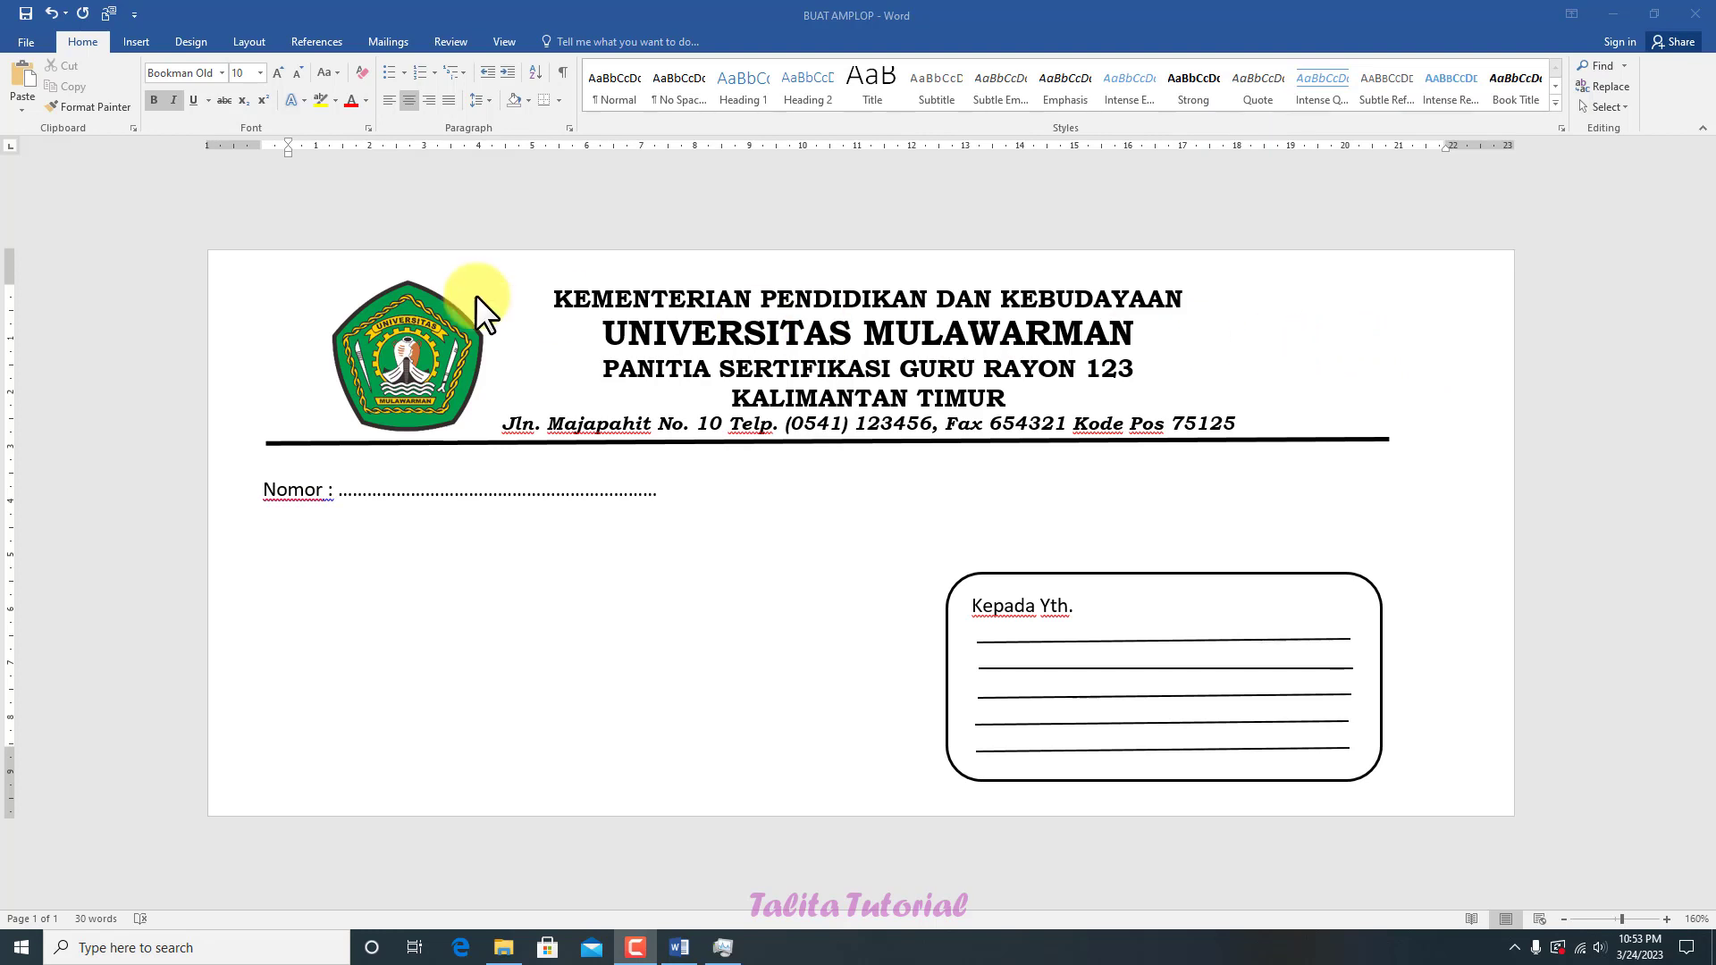
Step: Create a new blank document
click(15, 41)
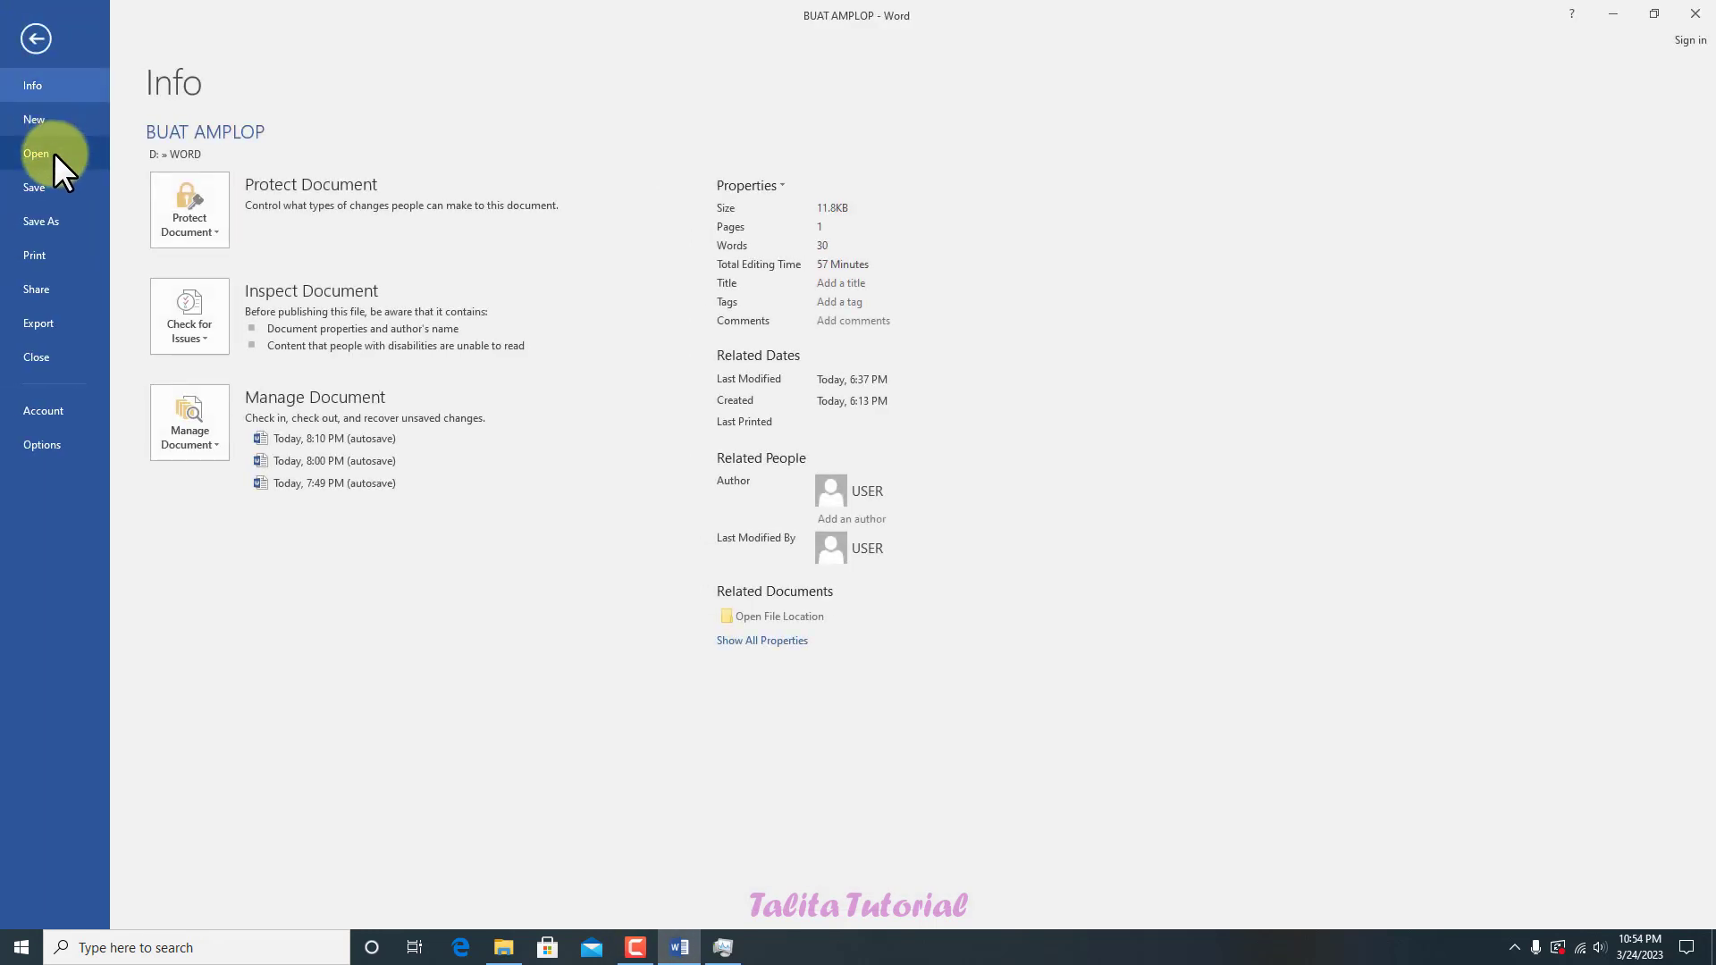
click(47, 126)
click(225, 241)
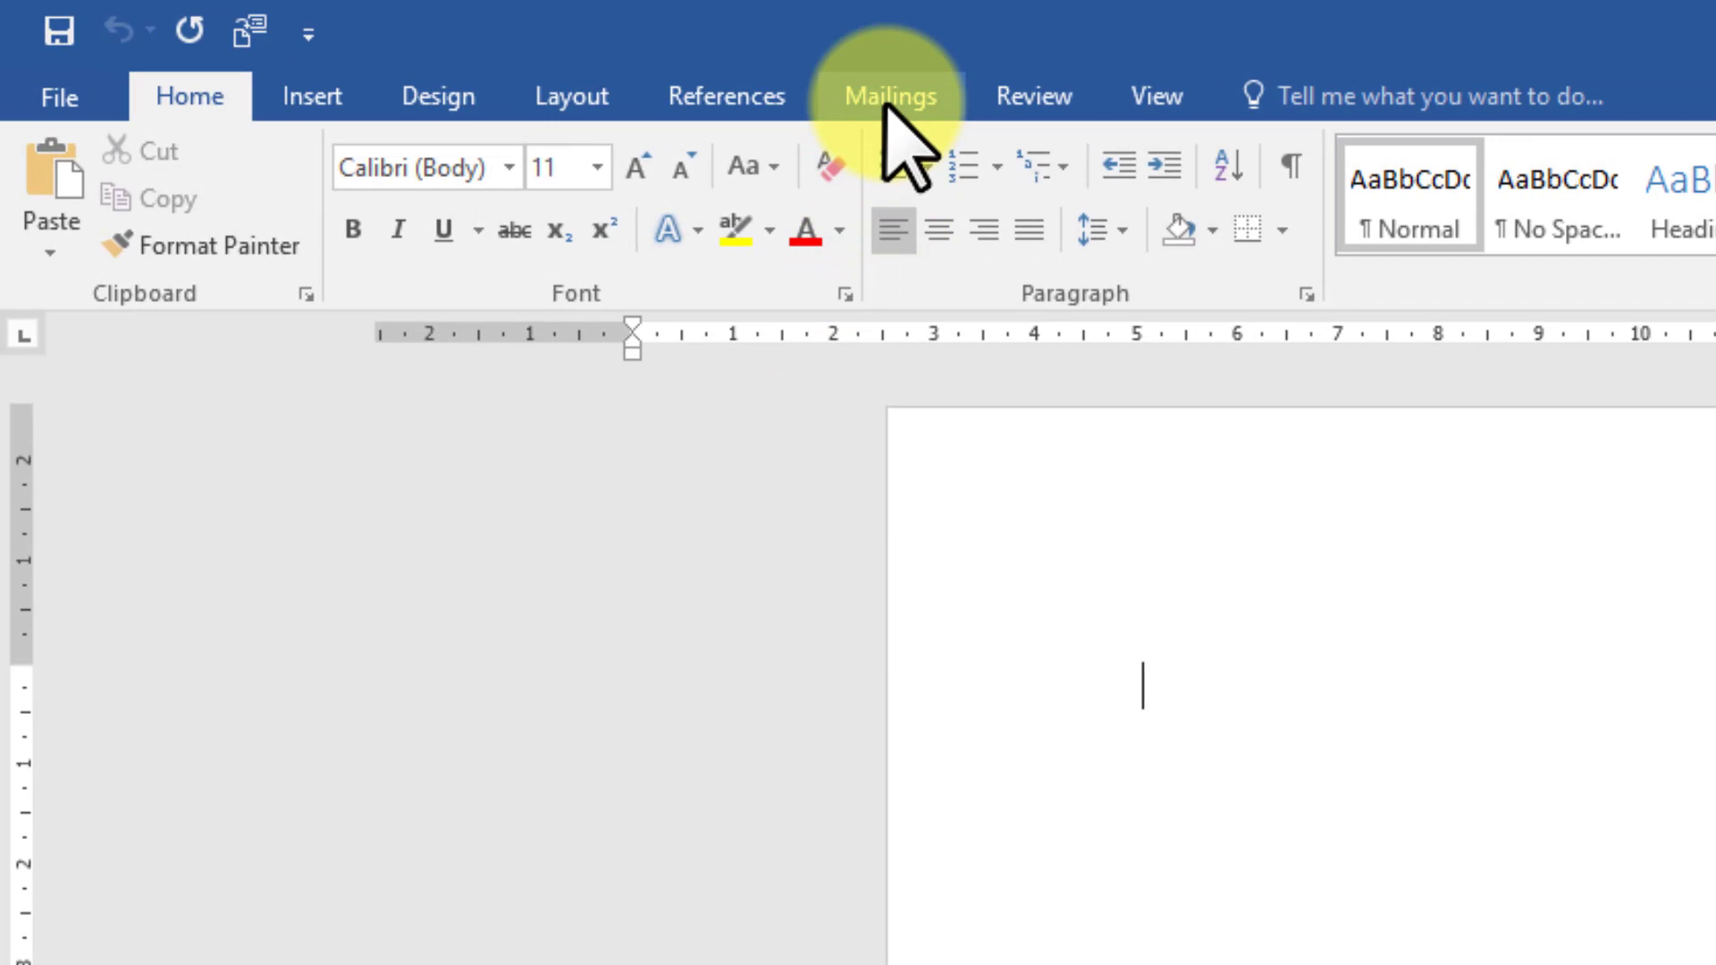
Step: Start an envelope mail merge in the blank document with envelope size Size 10 (4 1/8 x 9 1/2 in)
click(885, 103)
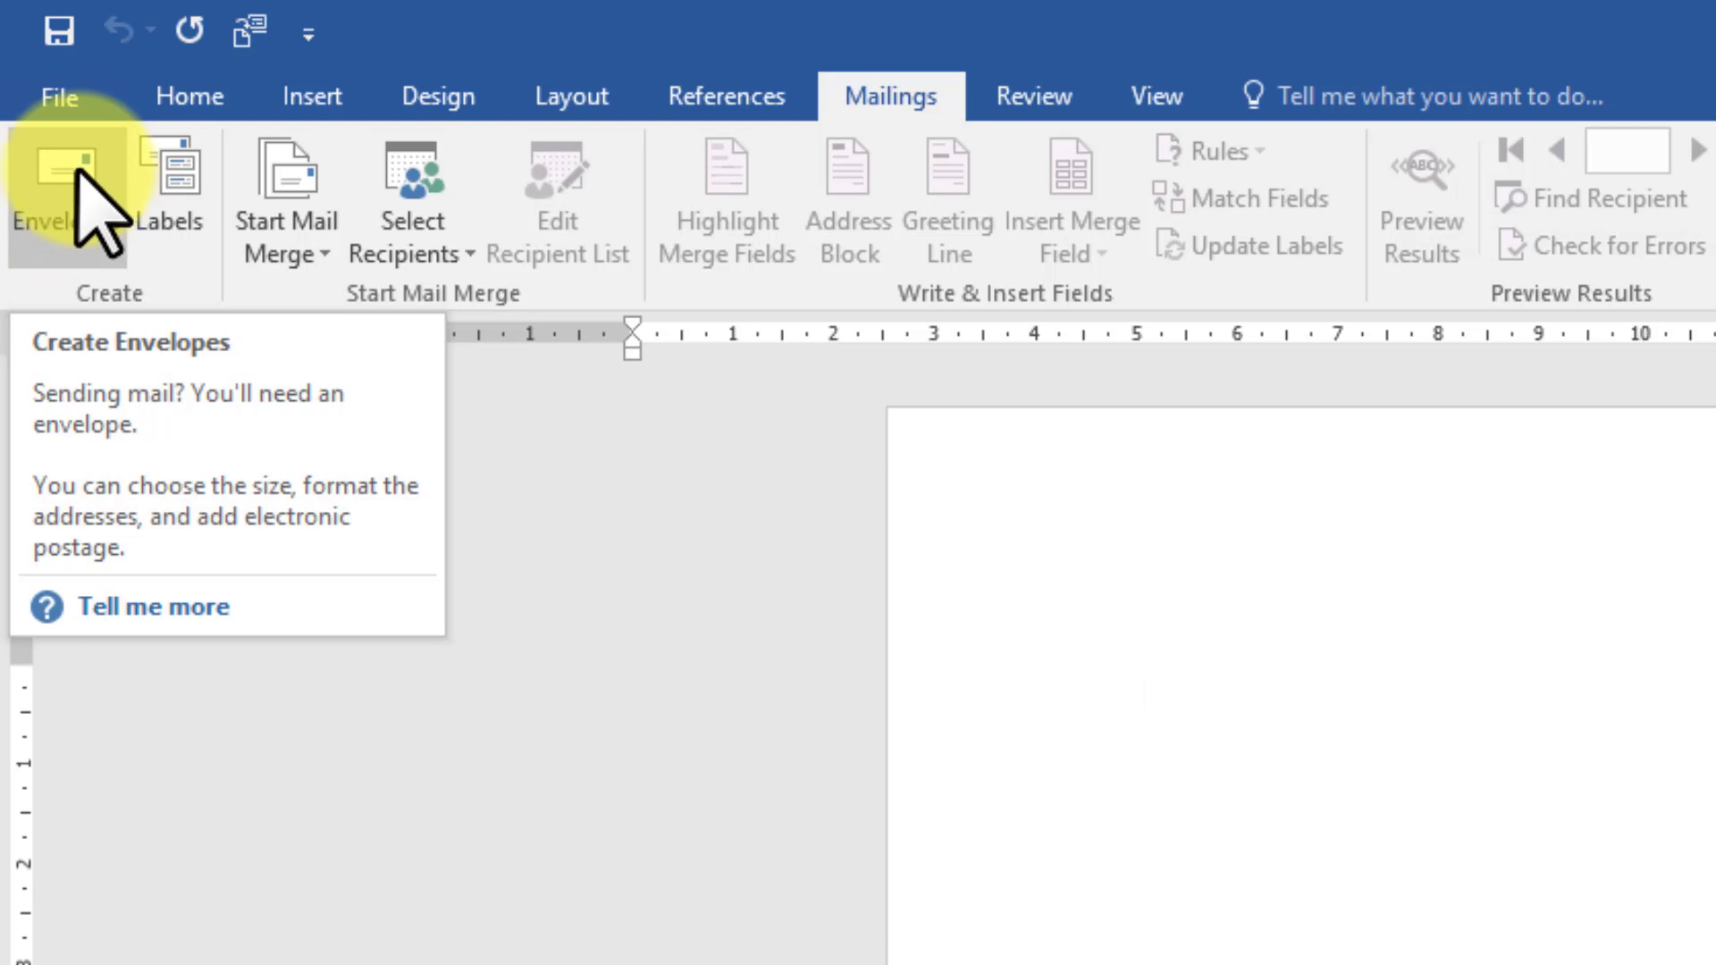
click(309, 258)
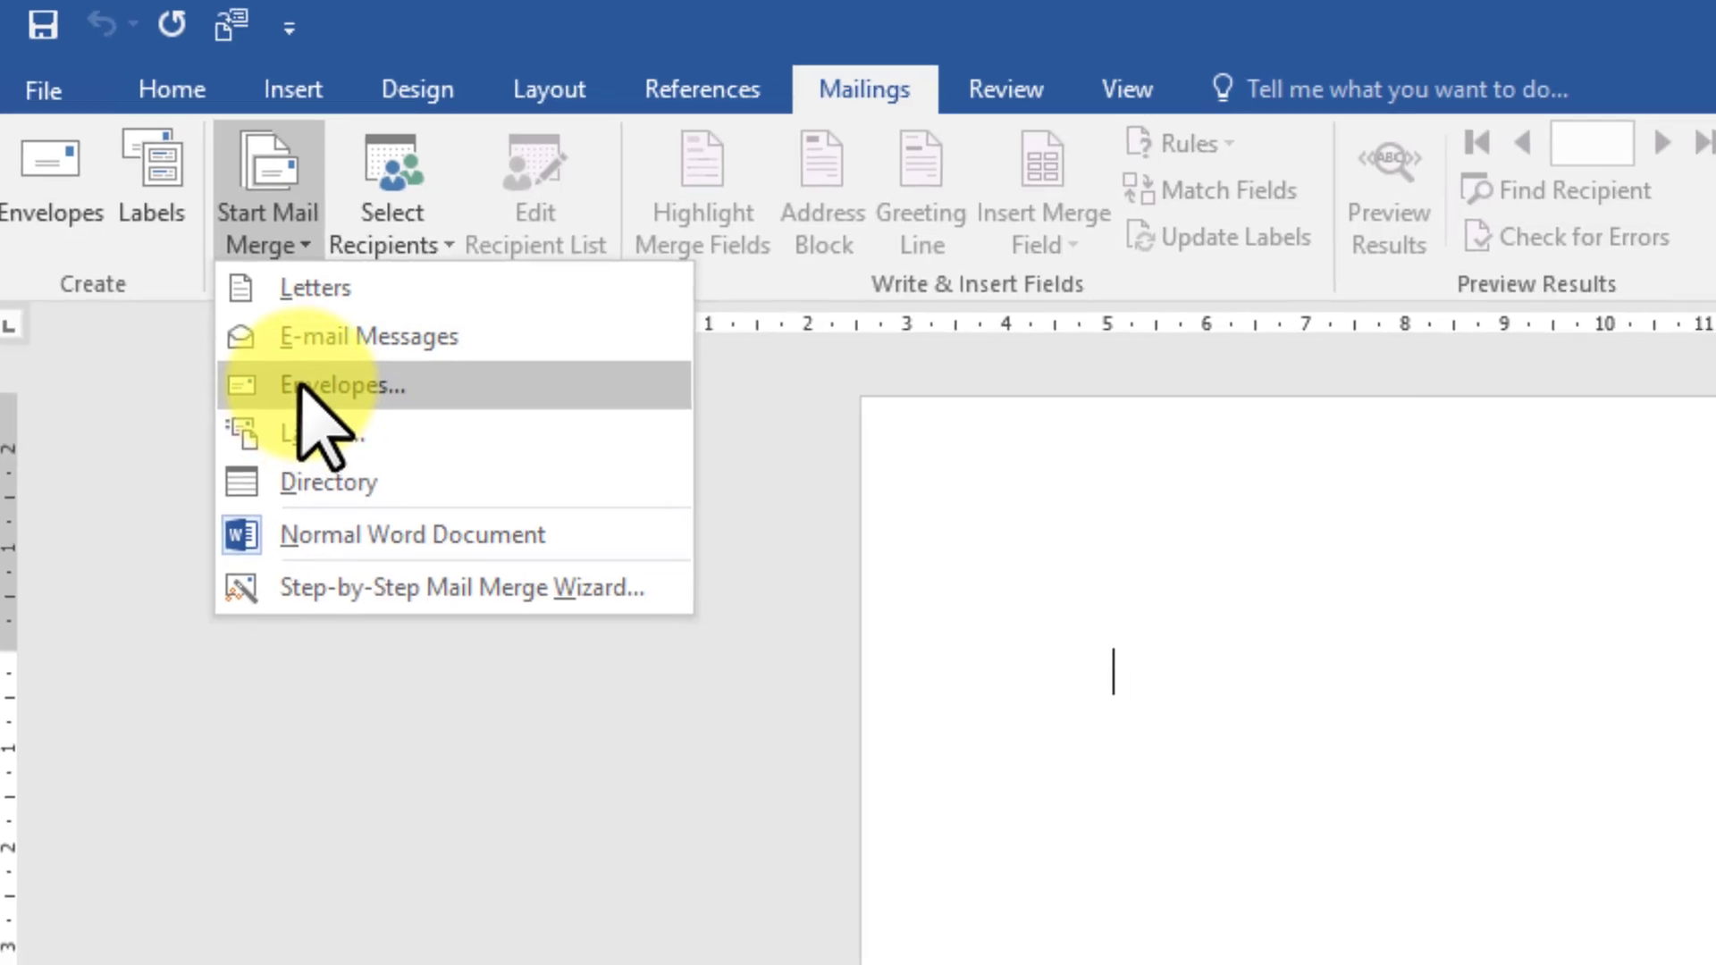
click(320, 408)
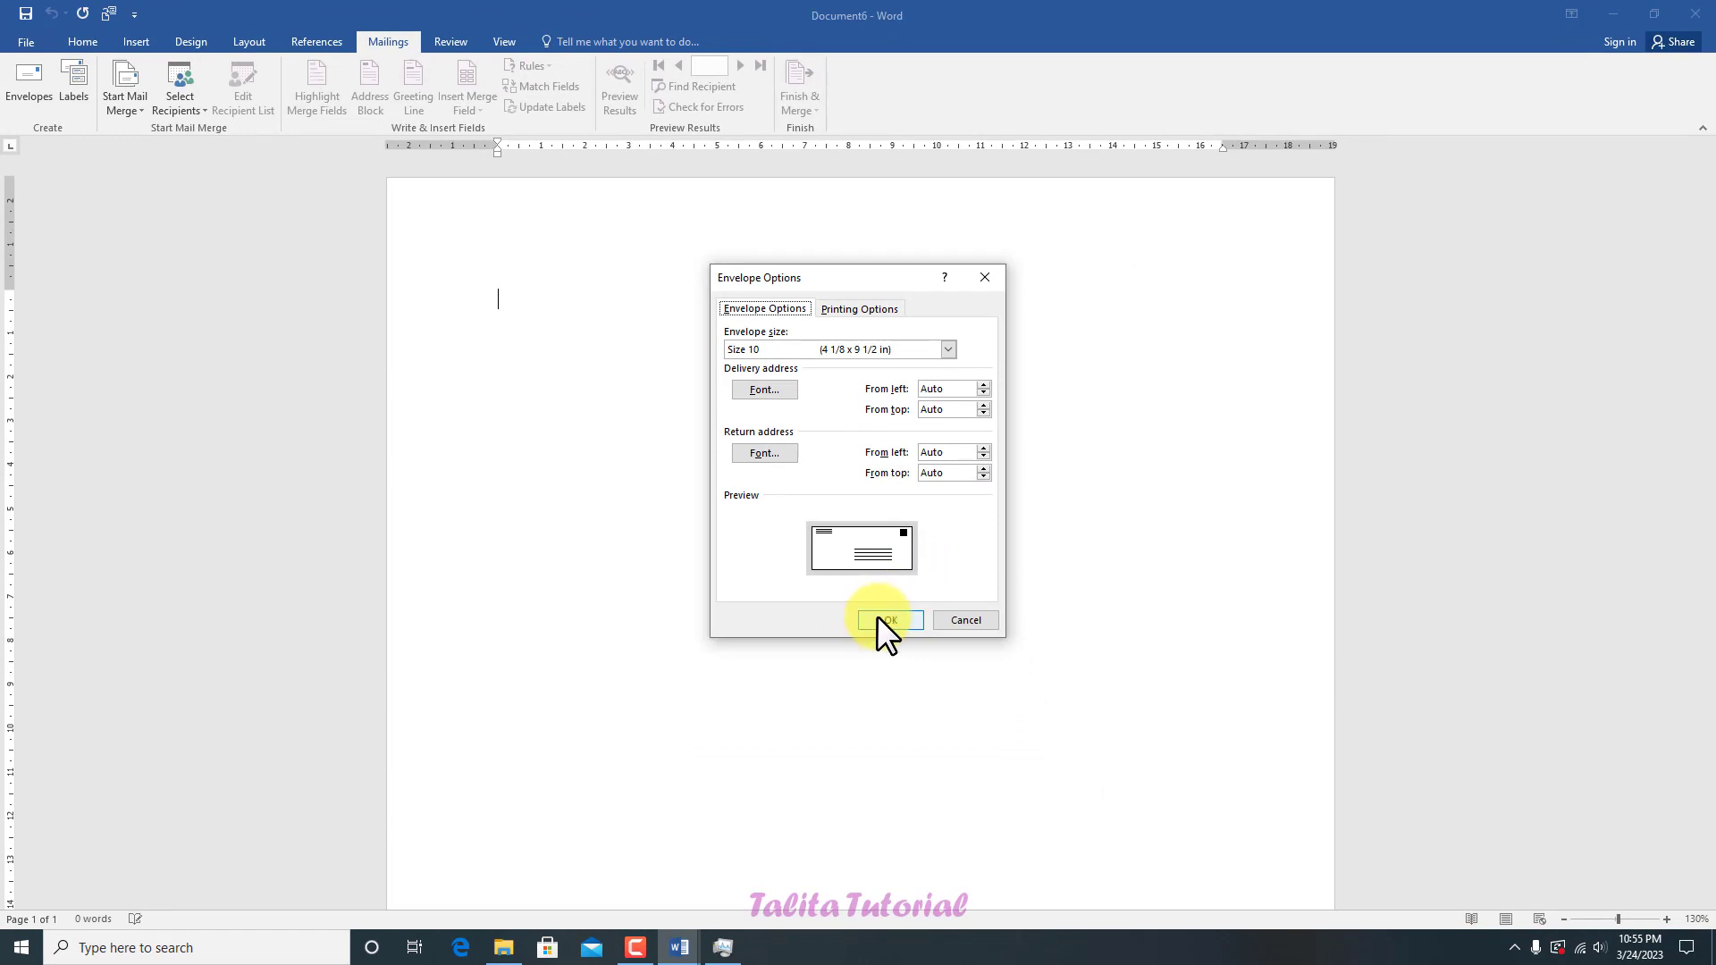
click(877, 616)
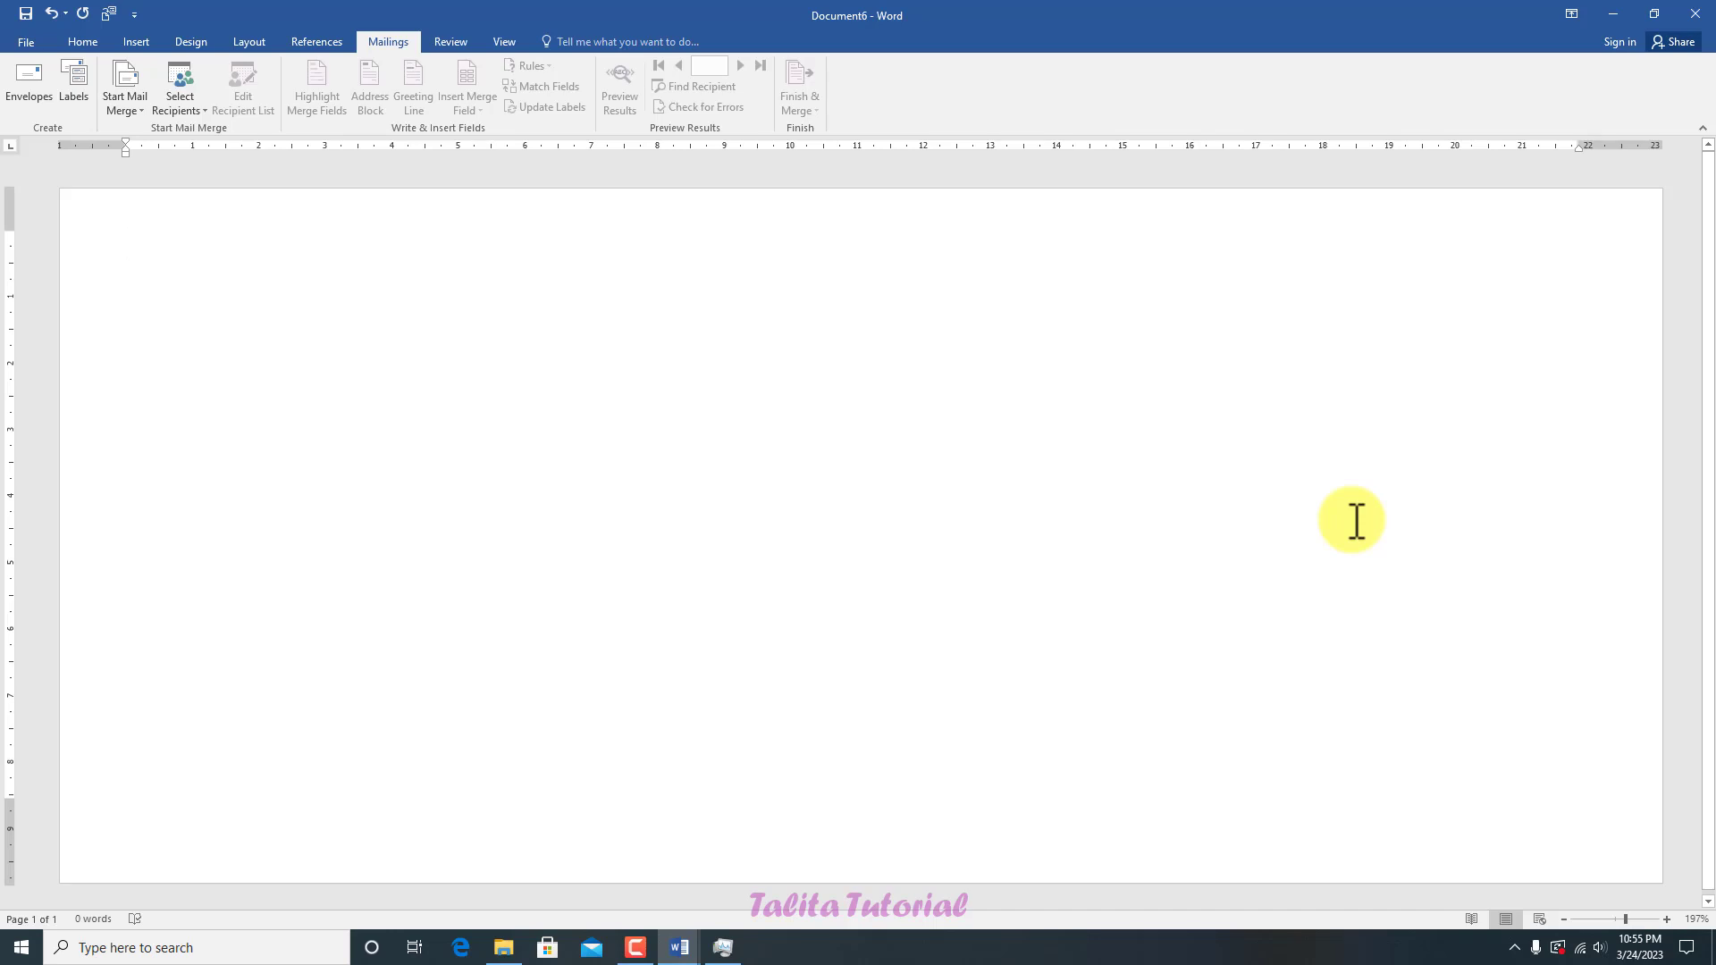
Step: Enter centered letterhead lines KEMENTERIAN PENDIDIKAN DAN KEBUDAYAAN, UNIVERSITAS MULAWARMAN, PANITIA SERTIFIKASI GURU RAYON 123, KALIMANTAN TIMUR, and the institution's address and contact line
click(1563, 919)
click(1563, 919)
click(1564, 919)
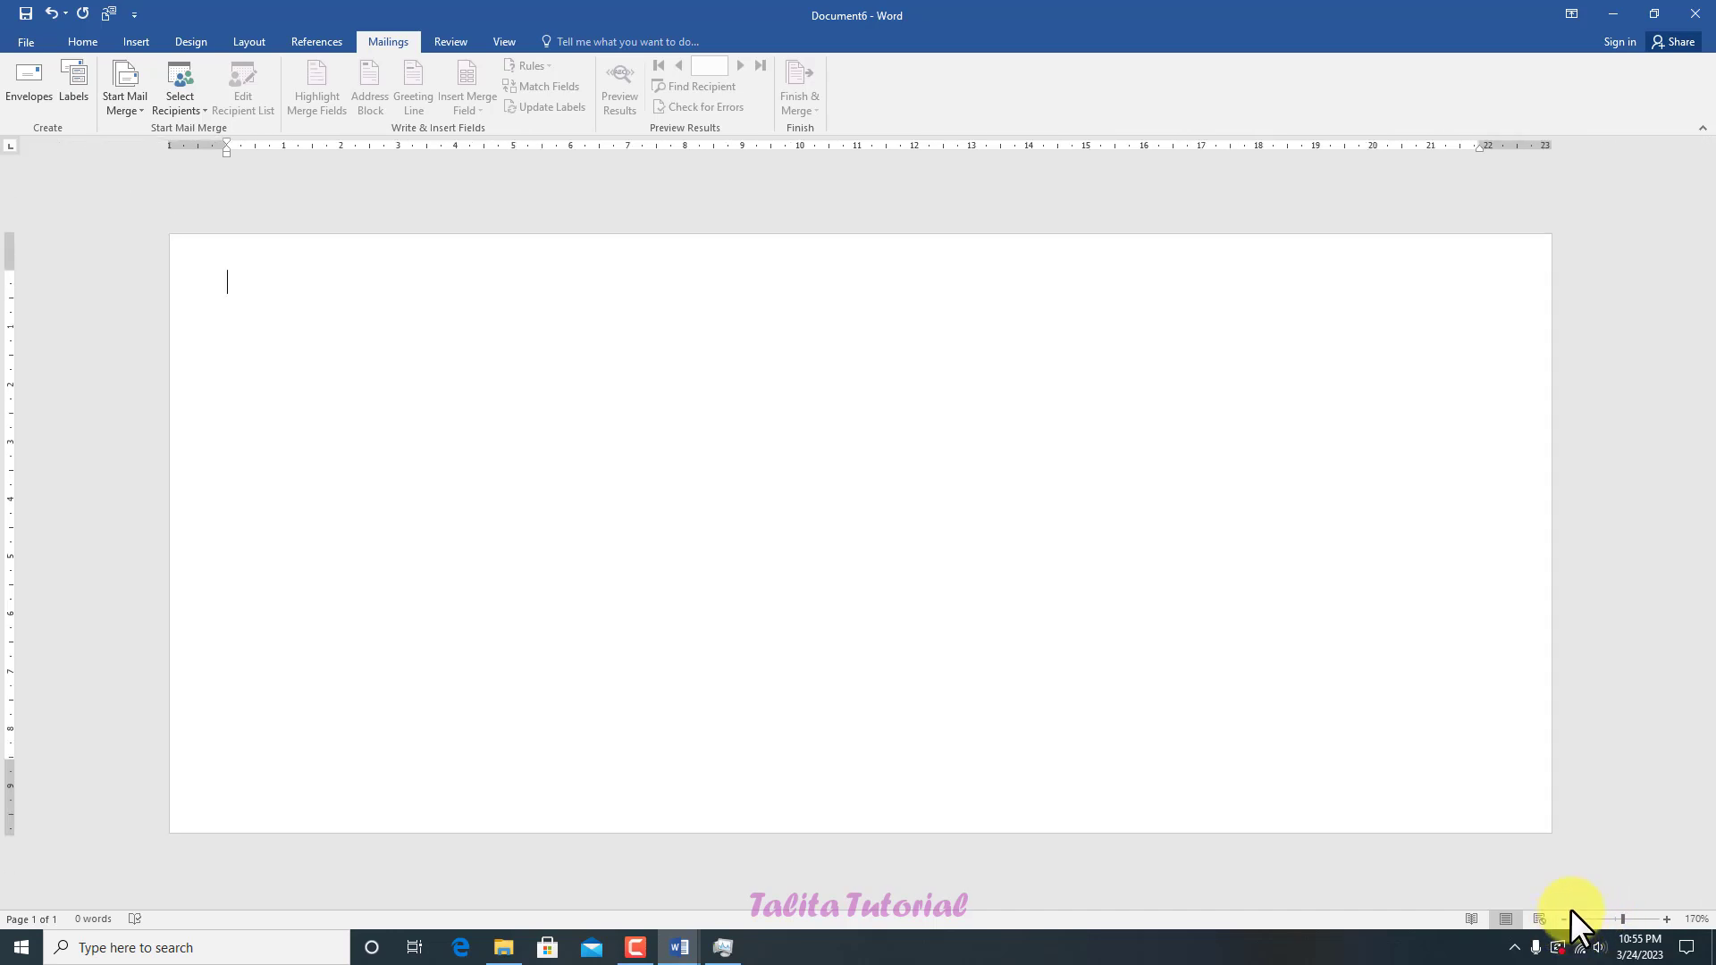
click(1665, 918)
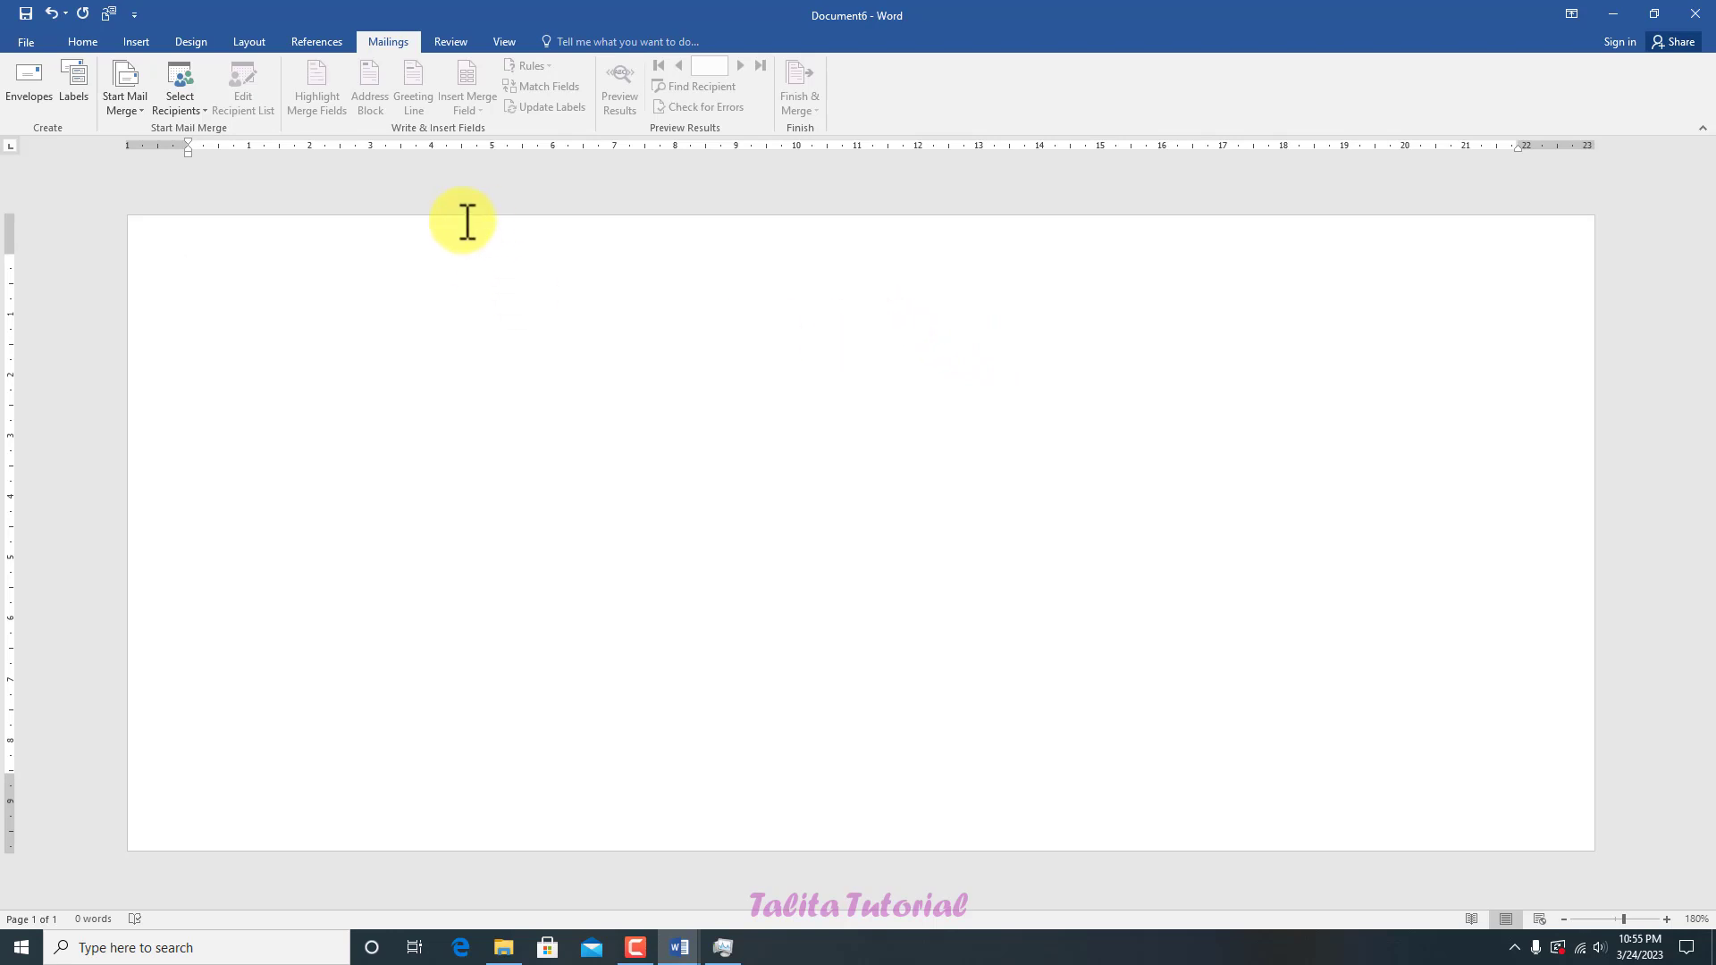
click(79, 42)
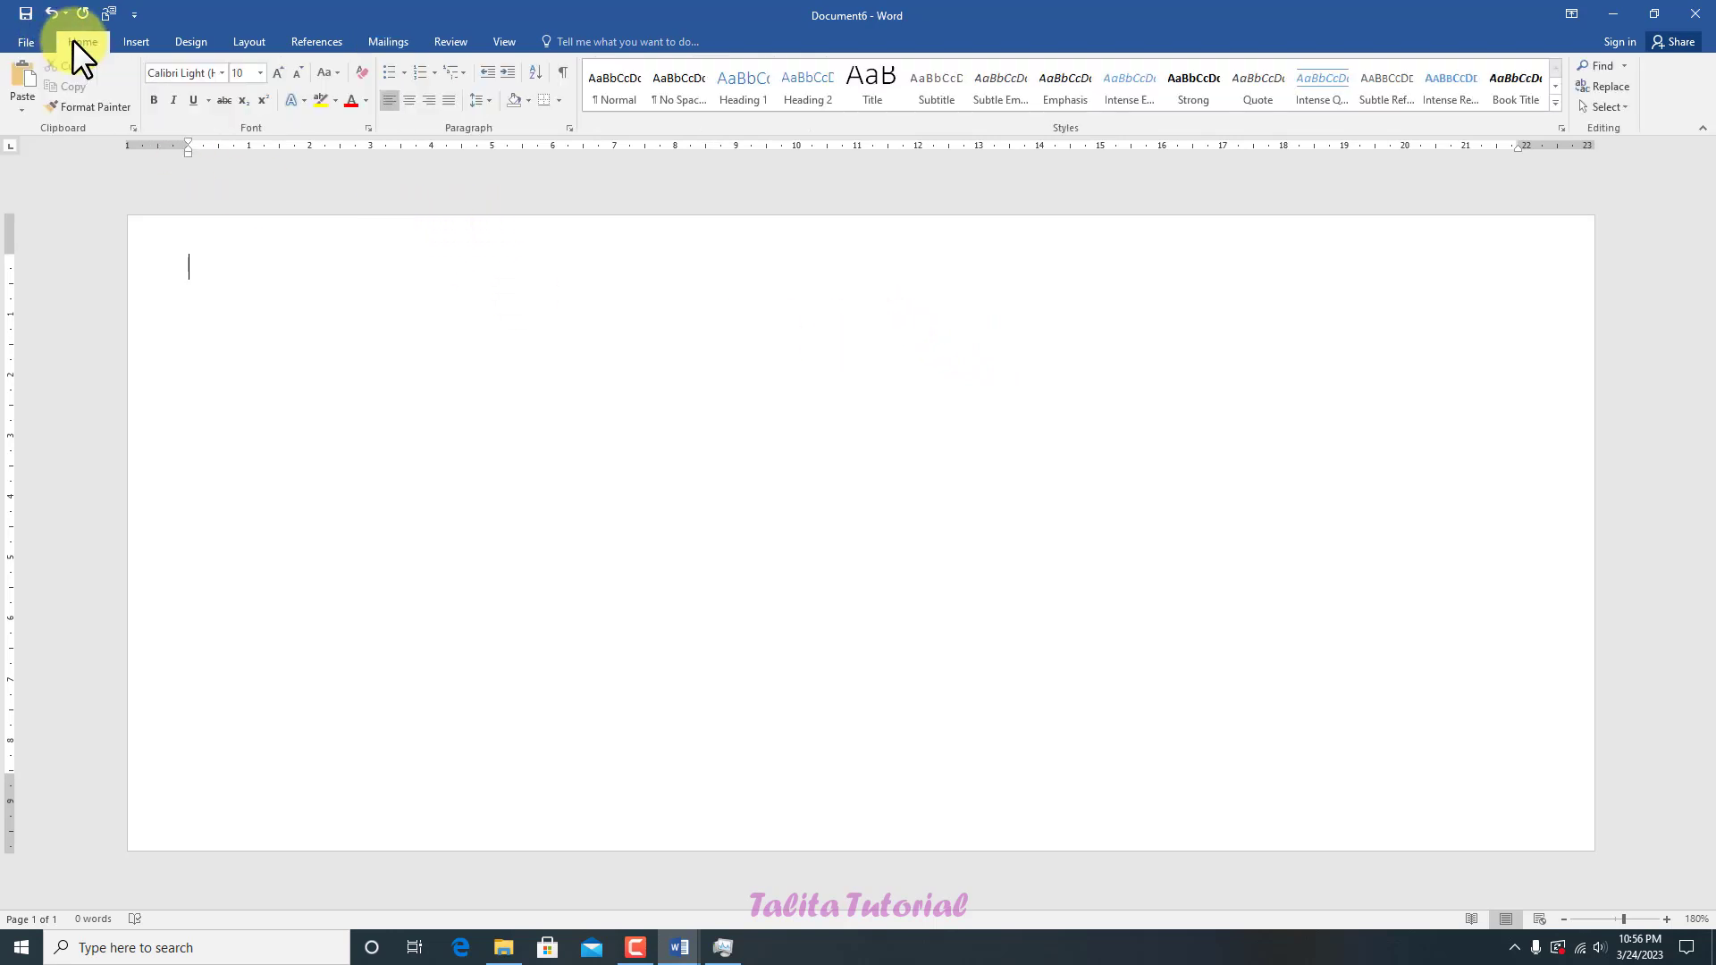
click(407, 102)
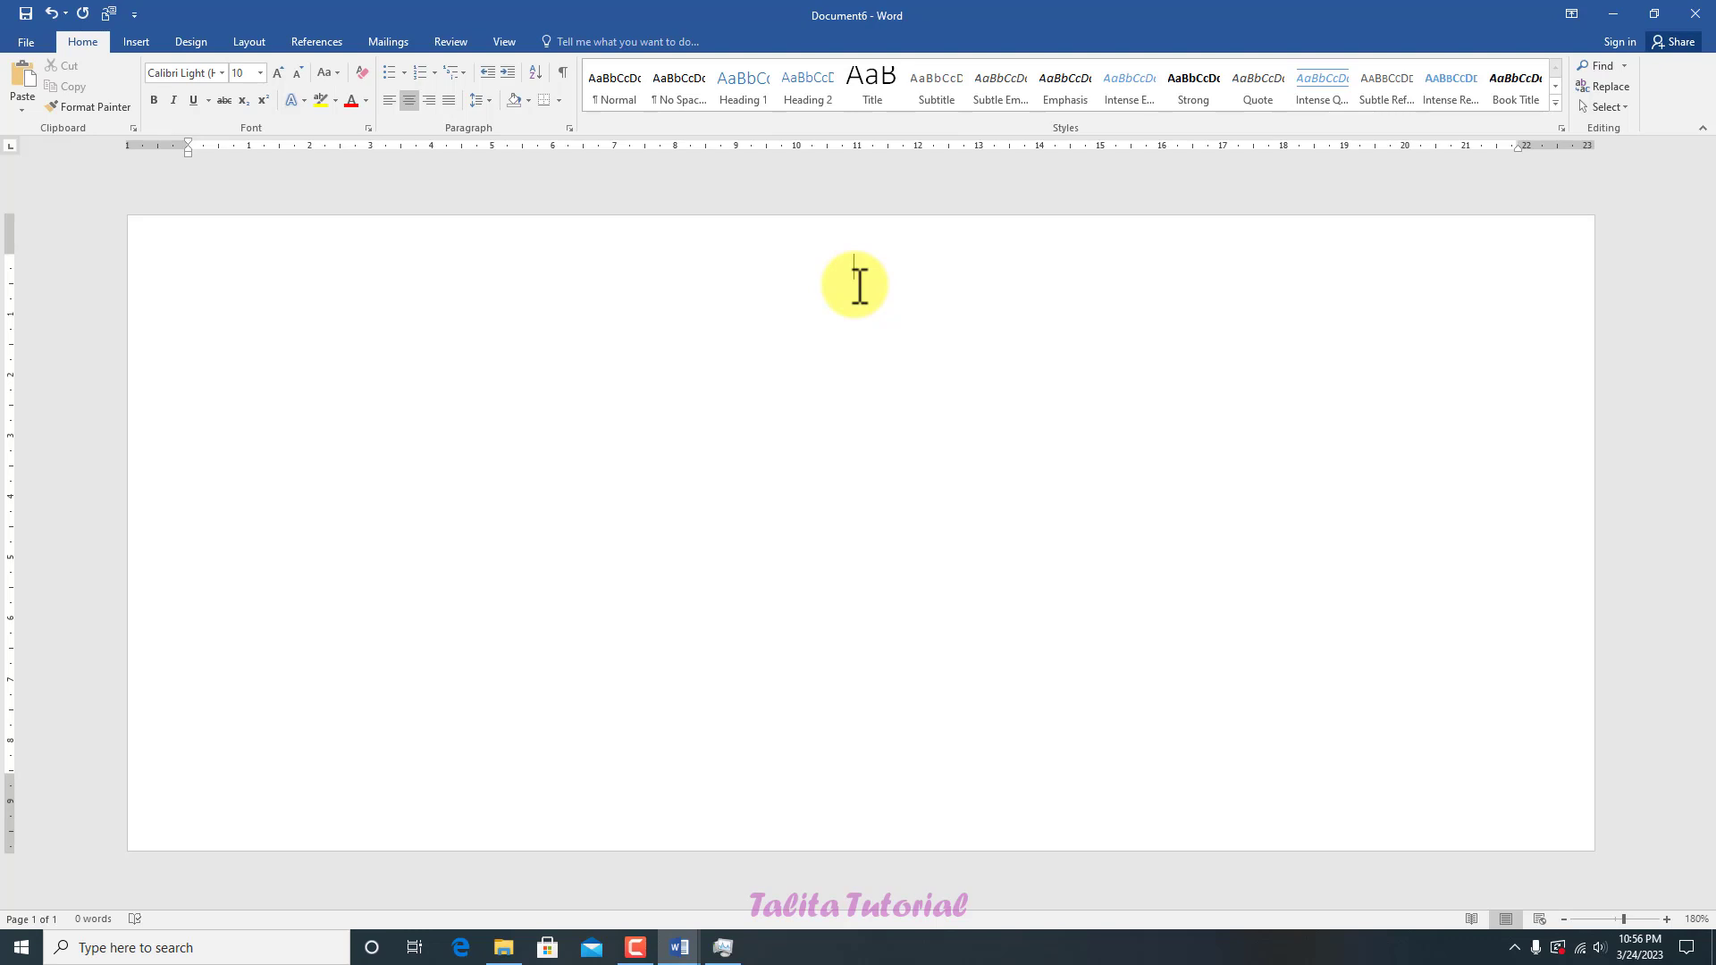
text(KEMENTERIAN)
text(PENDIDIKAN DAN KEBUDAYAAN UNIVERSITAS MULAWARMAN PANITIA SERTIFIKASI GURU RAYON 123 KALIMANTAN TIMUR Jln. Majapahit No. 10 Telp. (0541) 123456, Fax 654321 Kode Pos 75125)
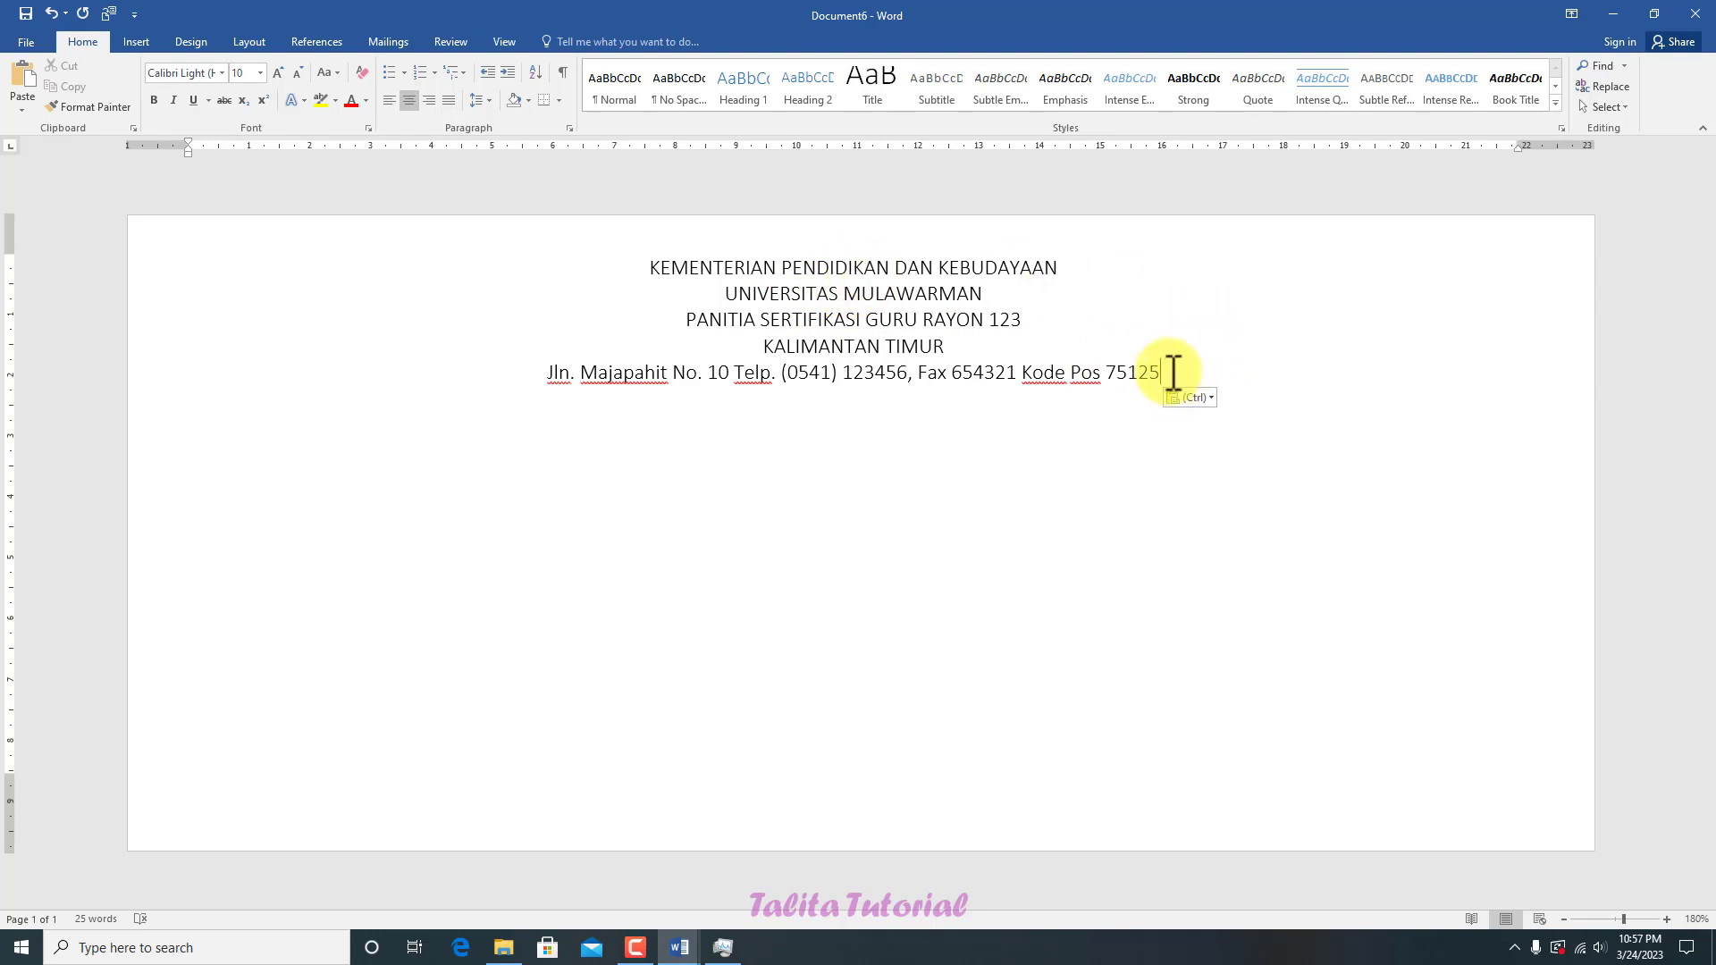
Step: Make all five letterhead lines bold and enlarge the font of the first line, KEMENTERIAN PENDIDIKAN DAN KEBUDAYAAN
drag(1164, 372, 722, 266)
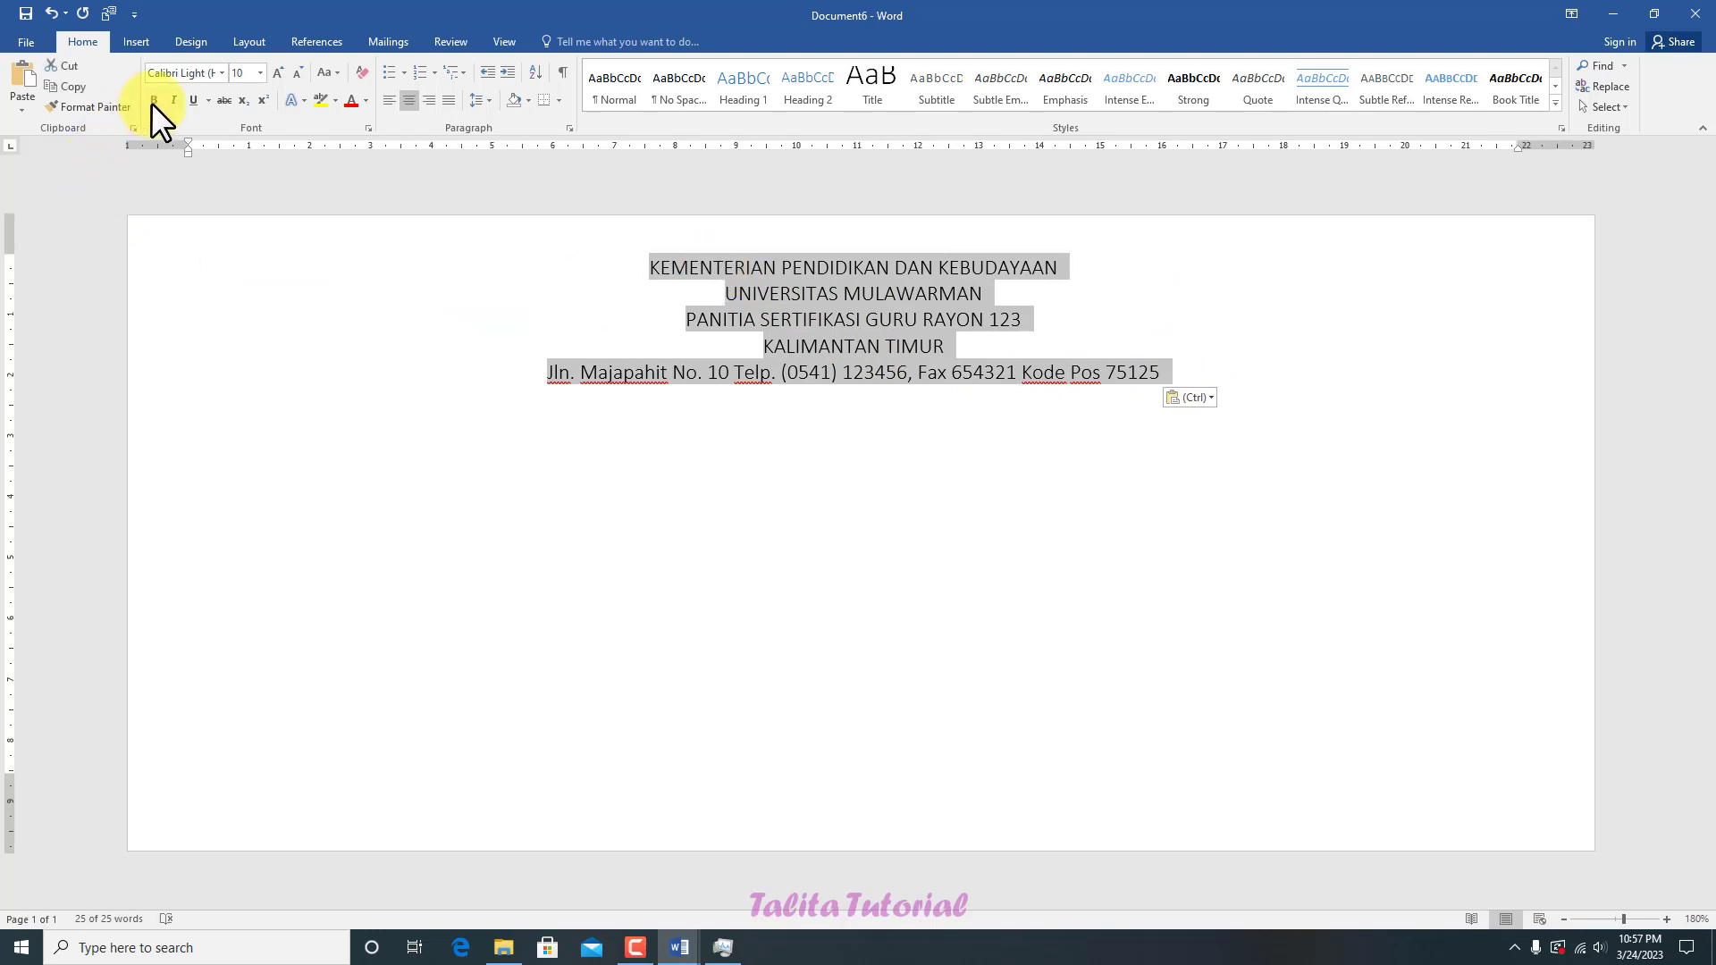
click(845, 296)
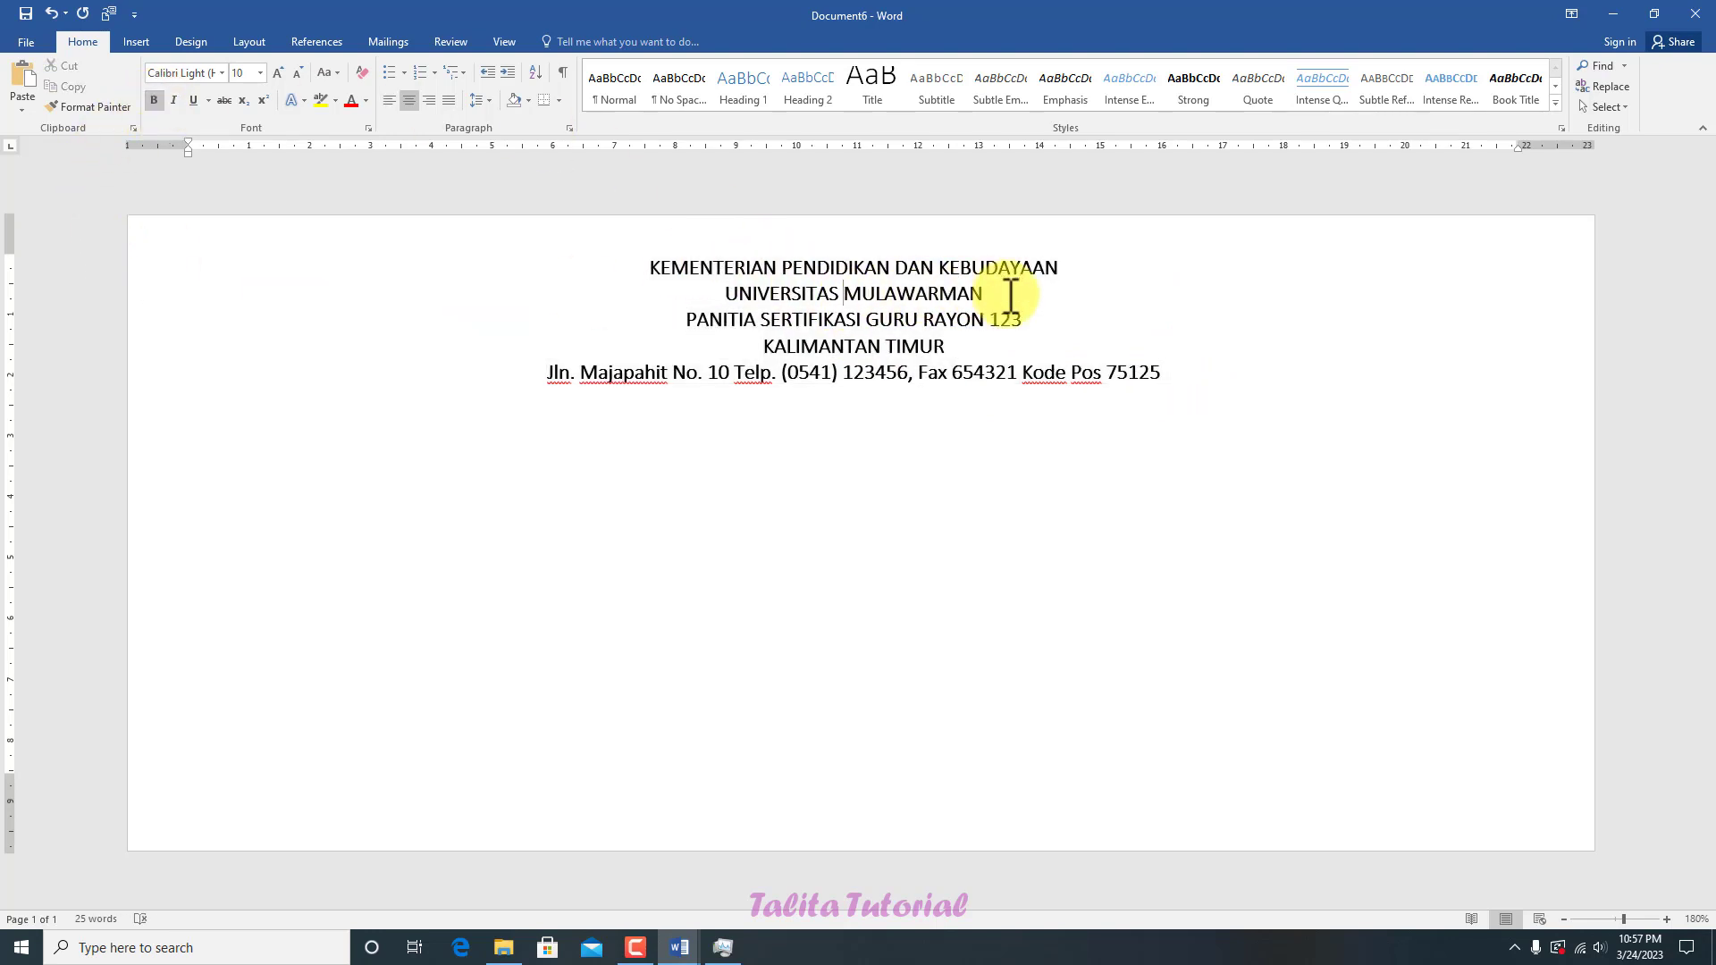
drag(1082, 269, 663, 264)
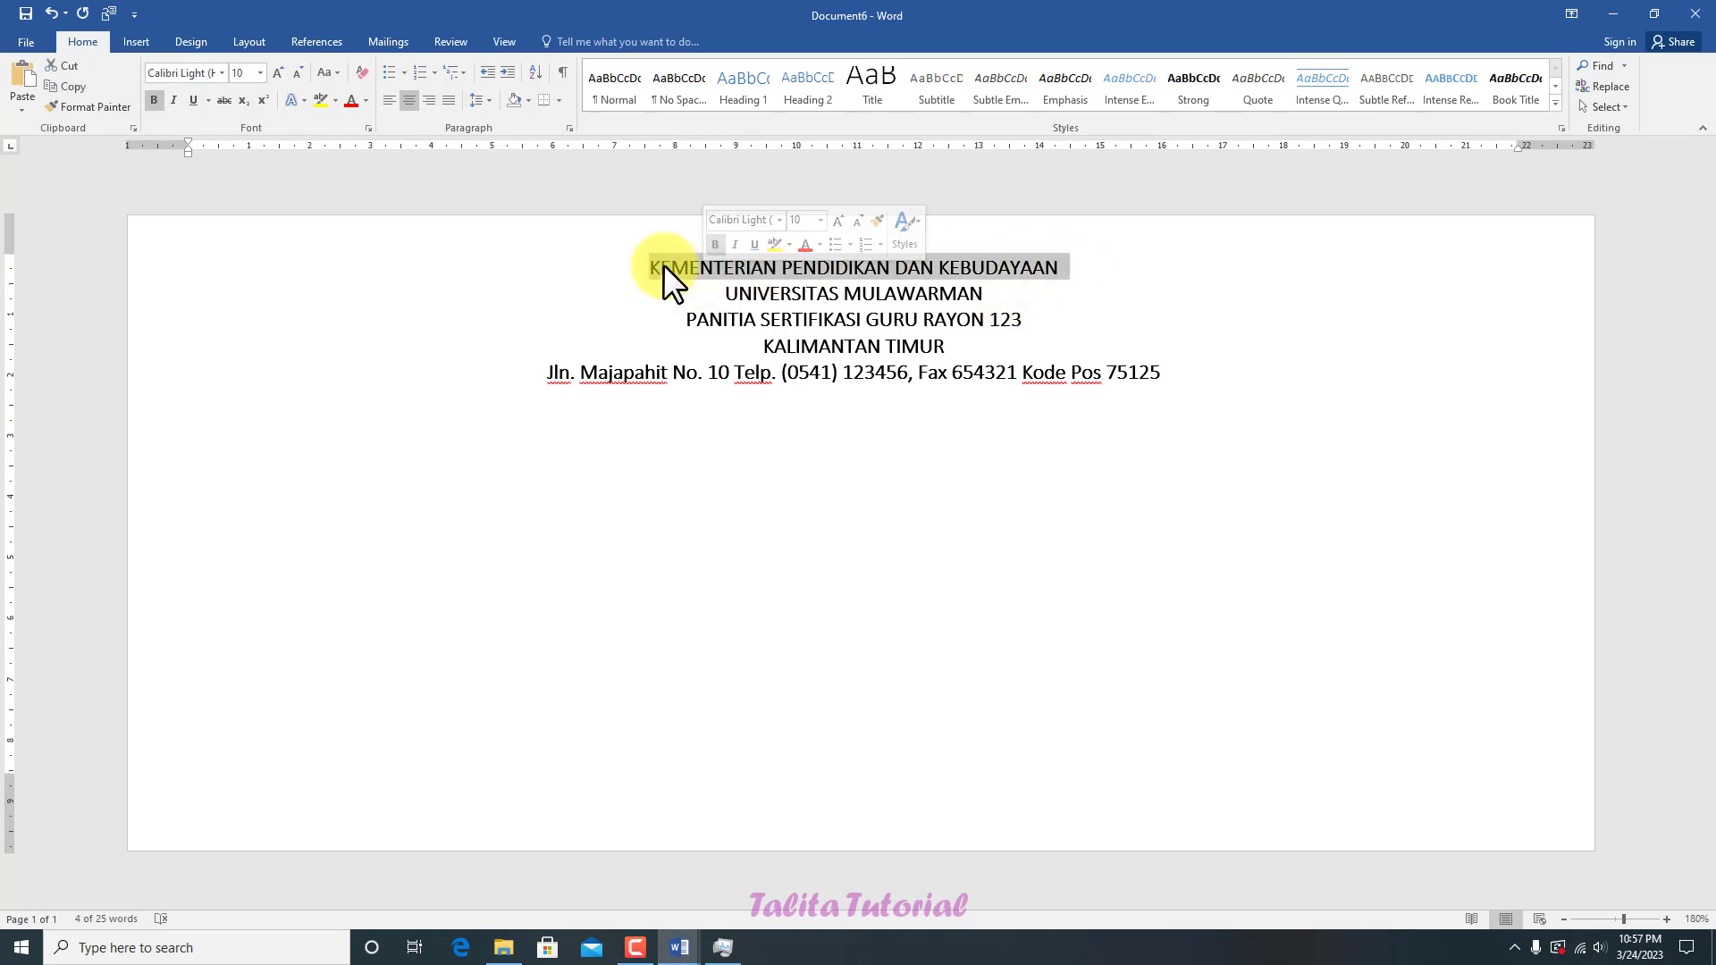
click(259, 73)
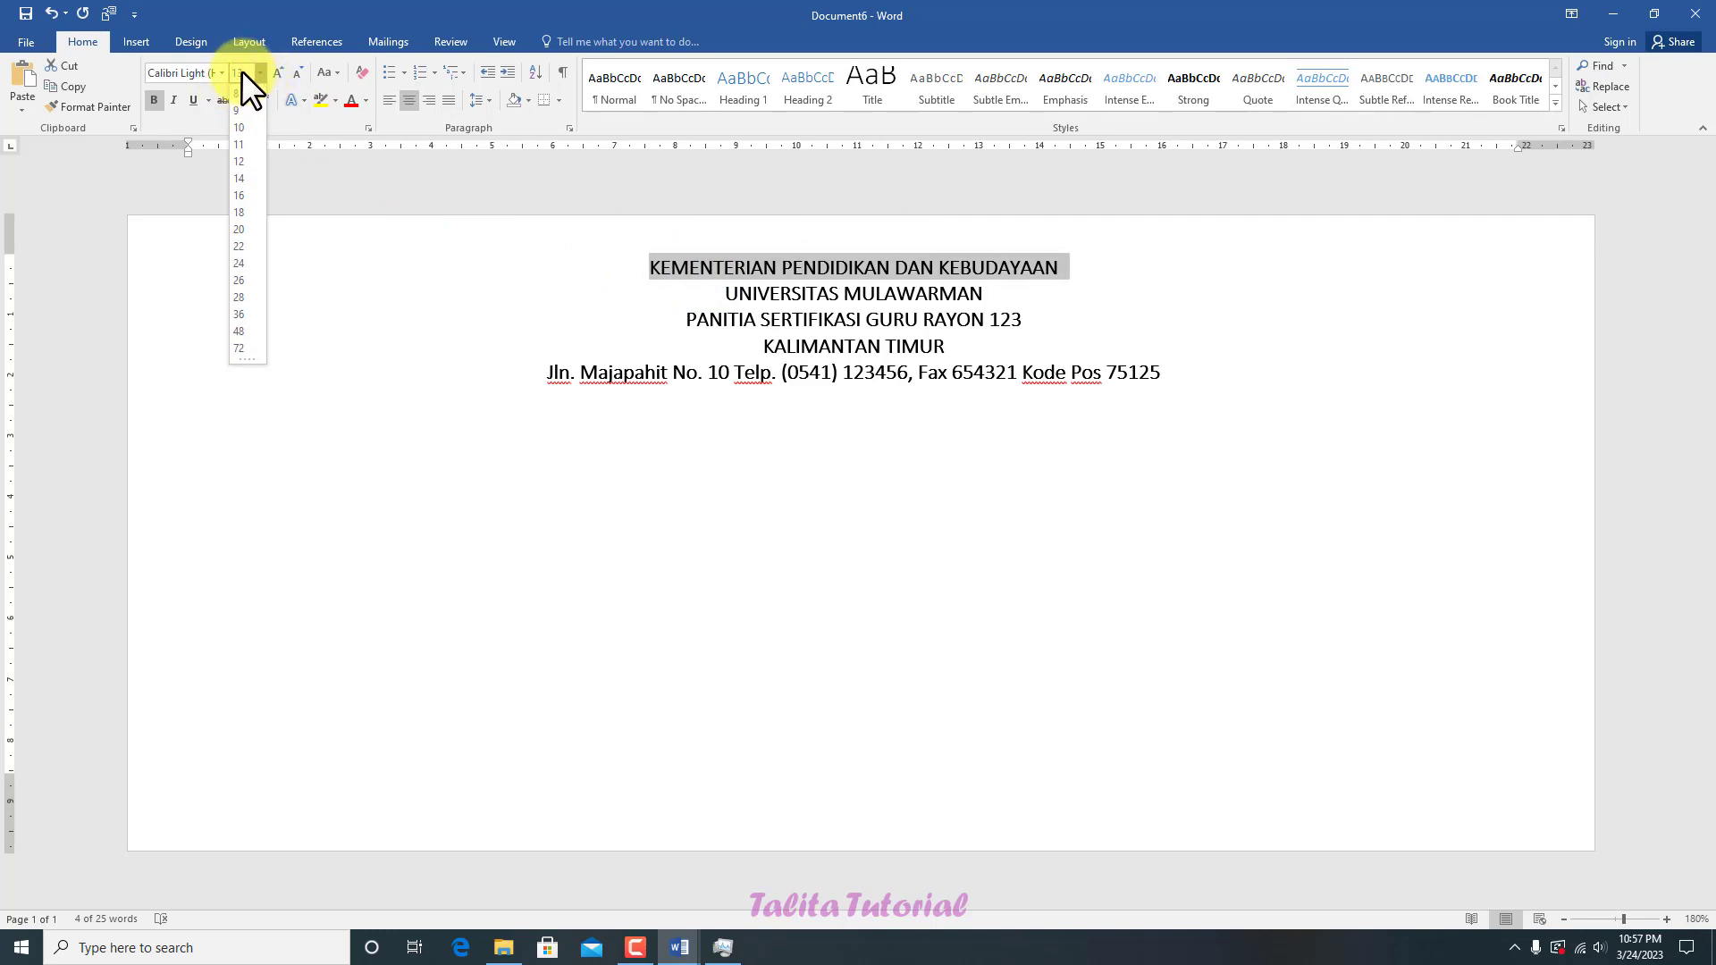
click(943, 319)
Step: Set the font size of the UNIVERSITAS MULAWARMAN line to 19
drag(1002, 302, 739, 322)
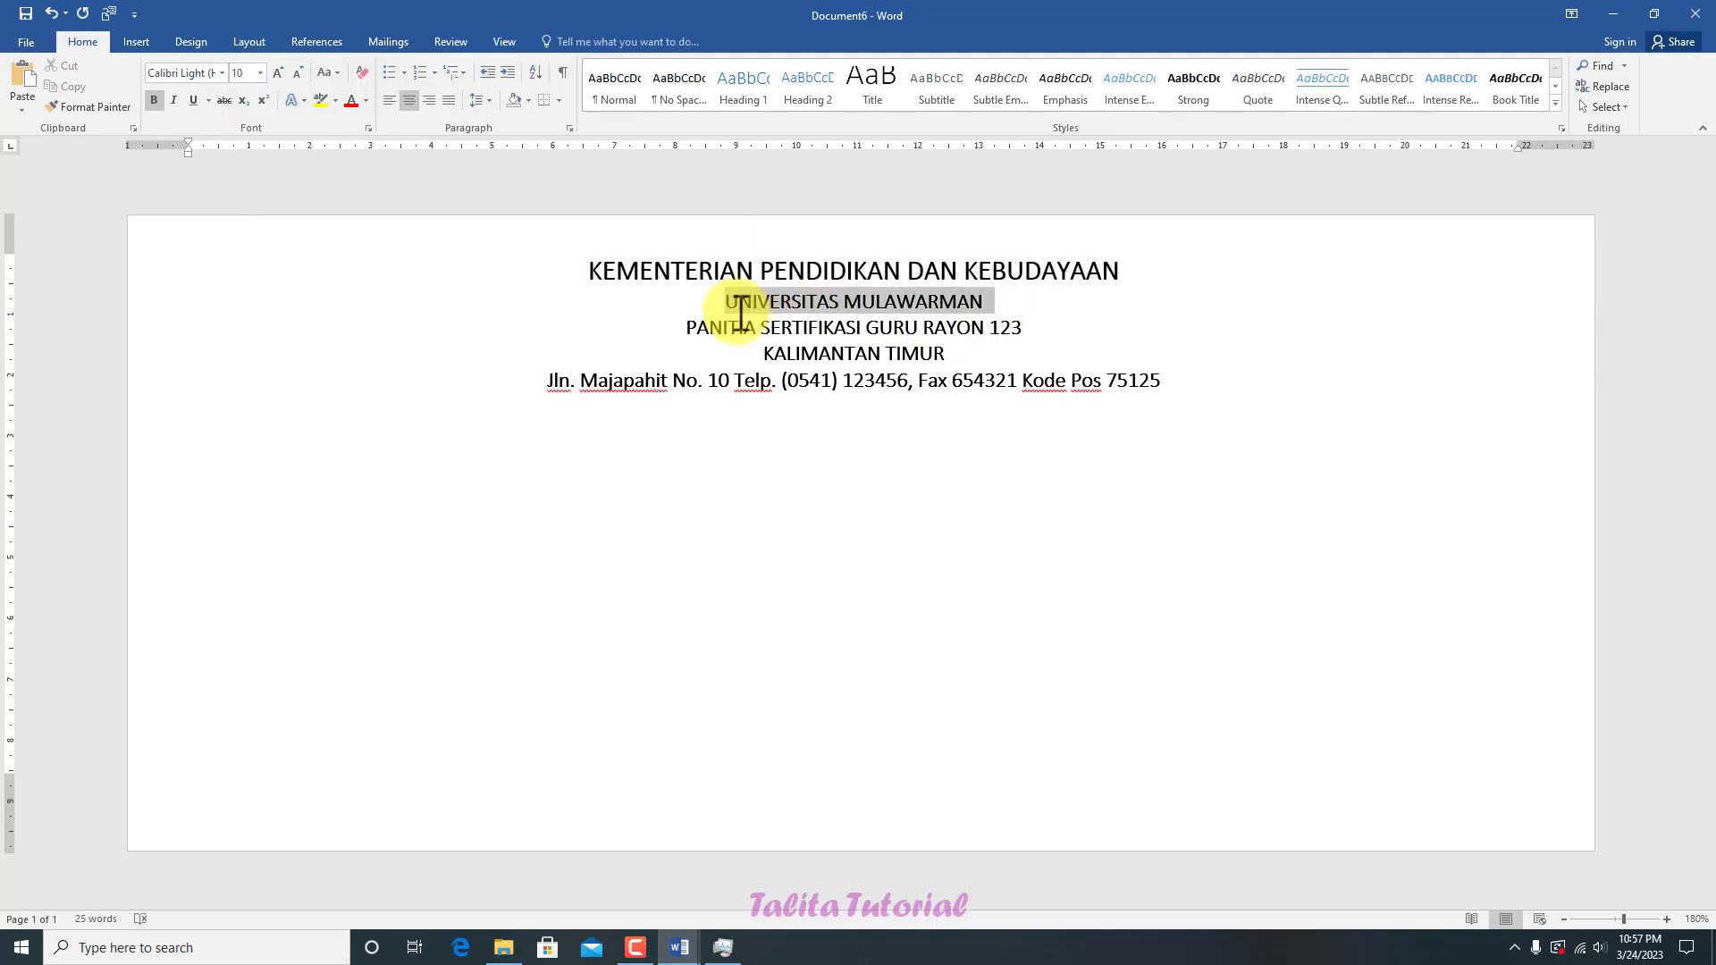
click(259, 72)
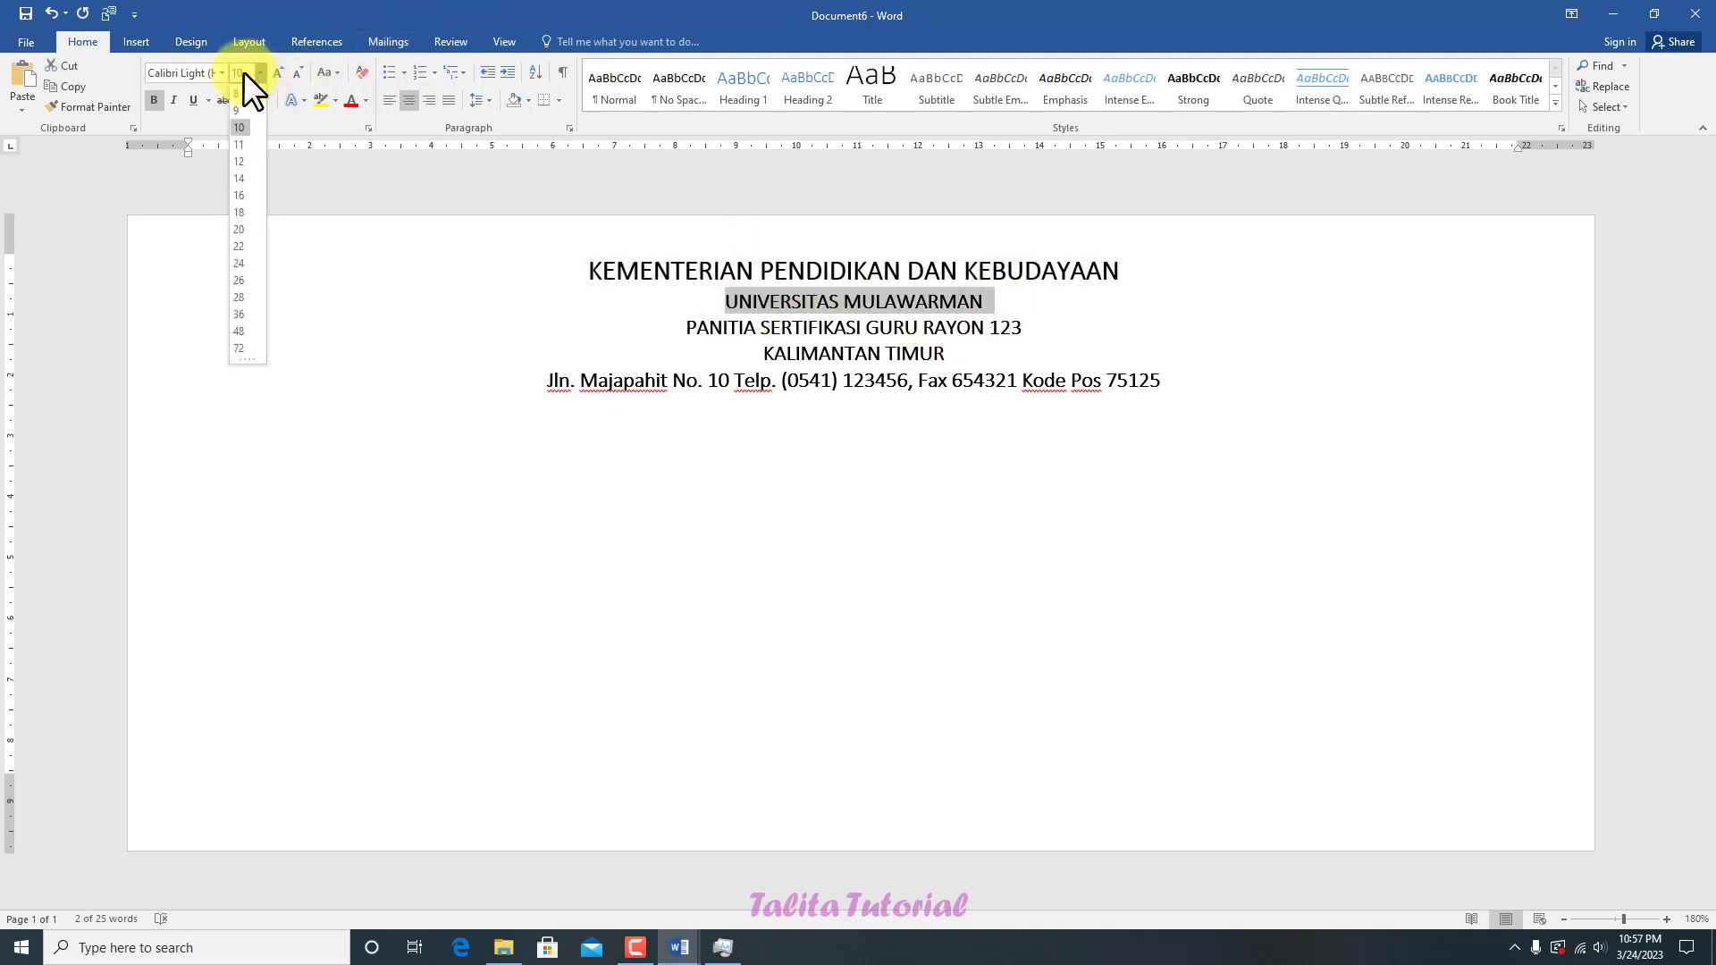
text(19)
key(Return)
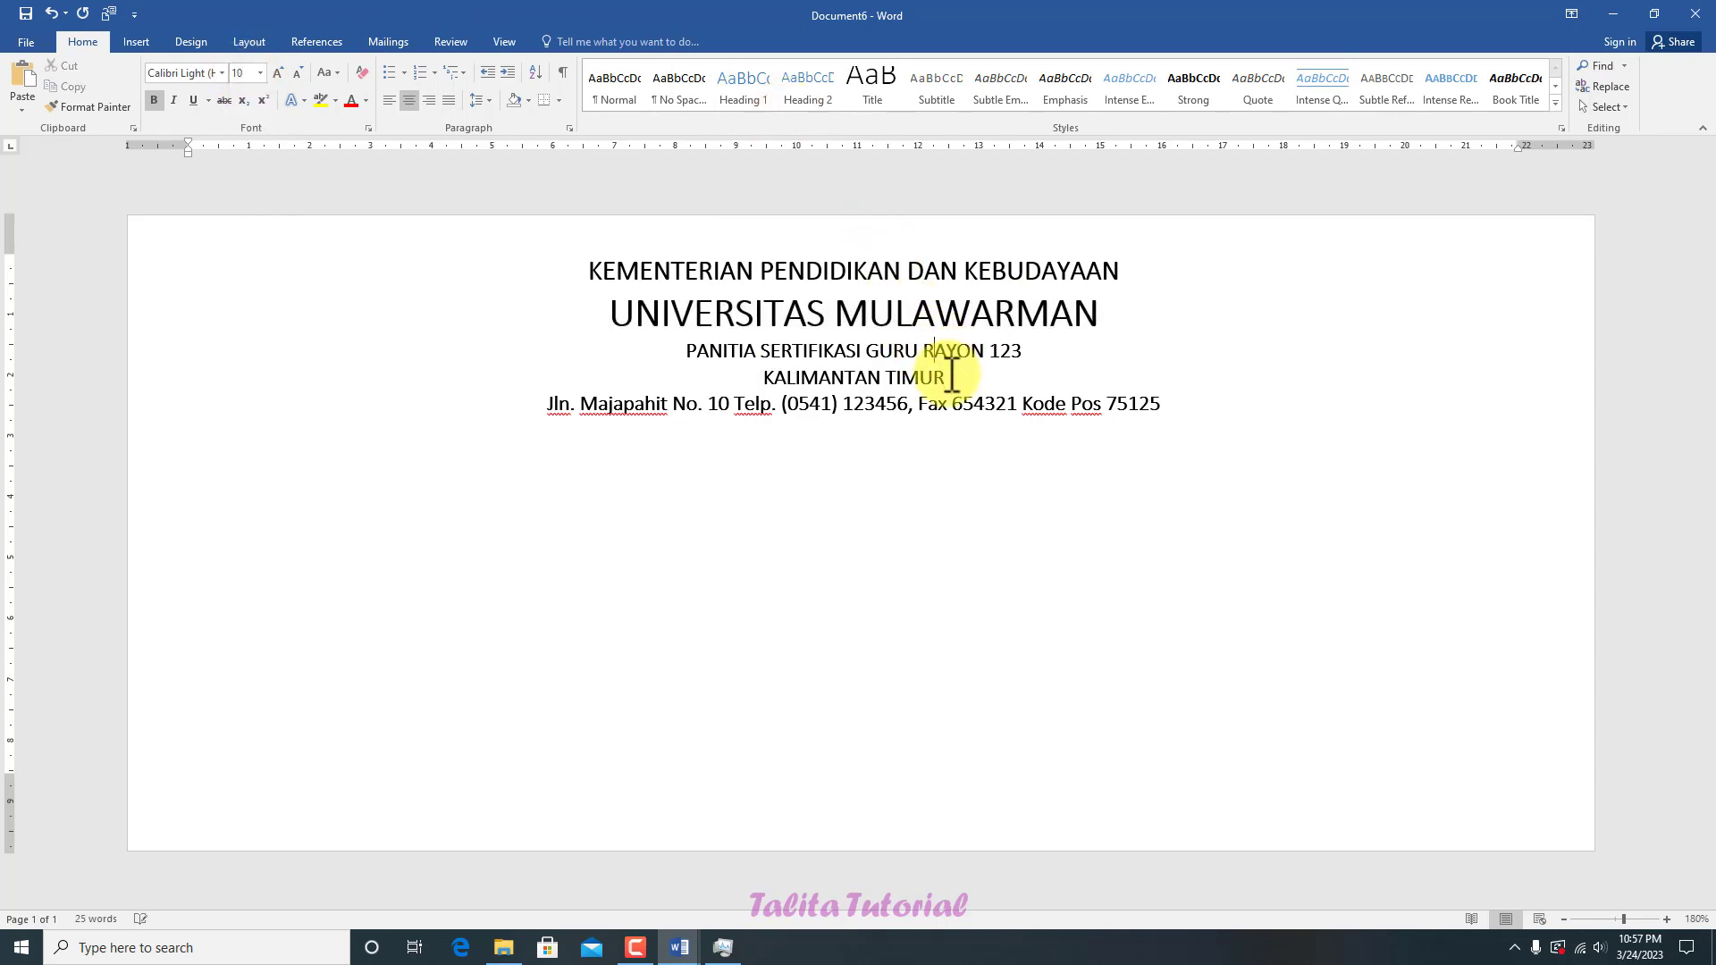
Step: Set the font size of the PANITIA SERTIFIKASI GURU RAYON 123 and KALIMANTAN TIMUR lines to 13
drag(953, 379, 723, 361)
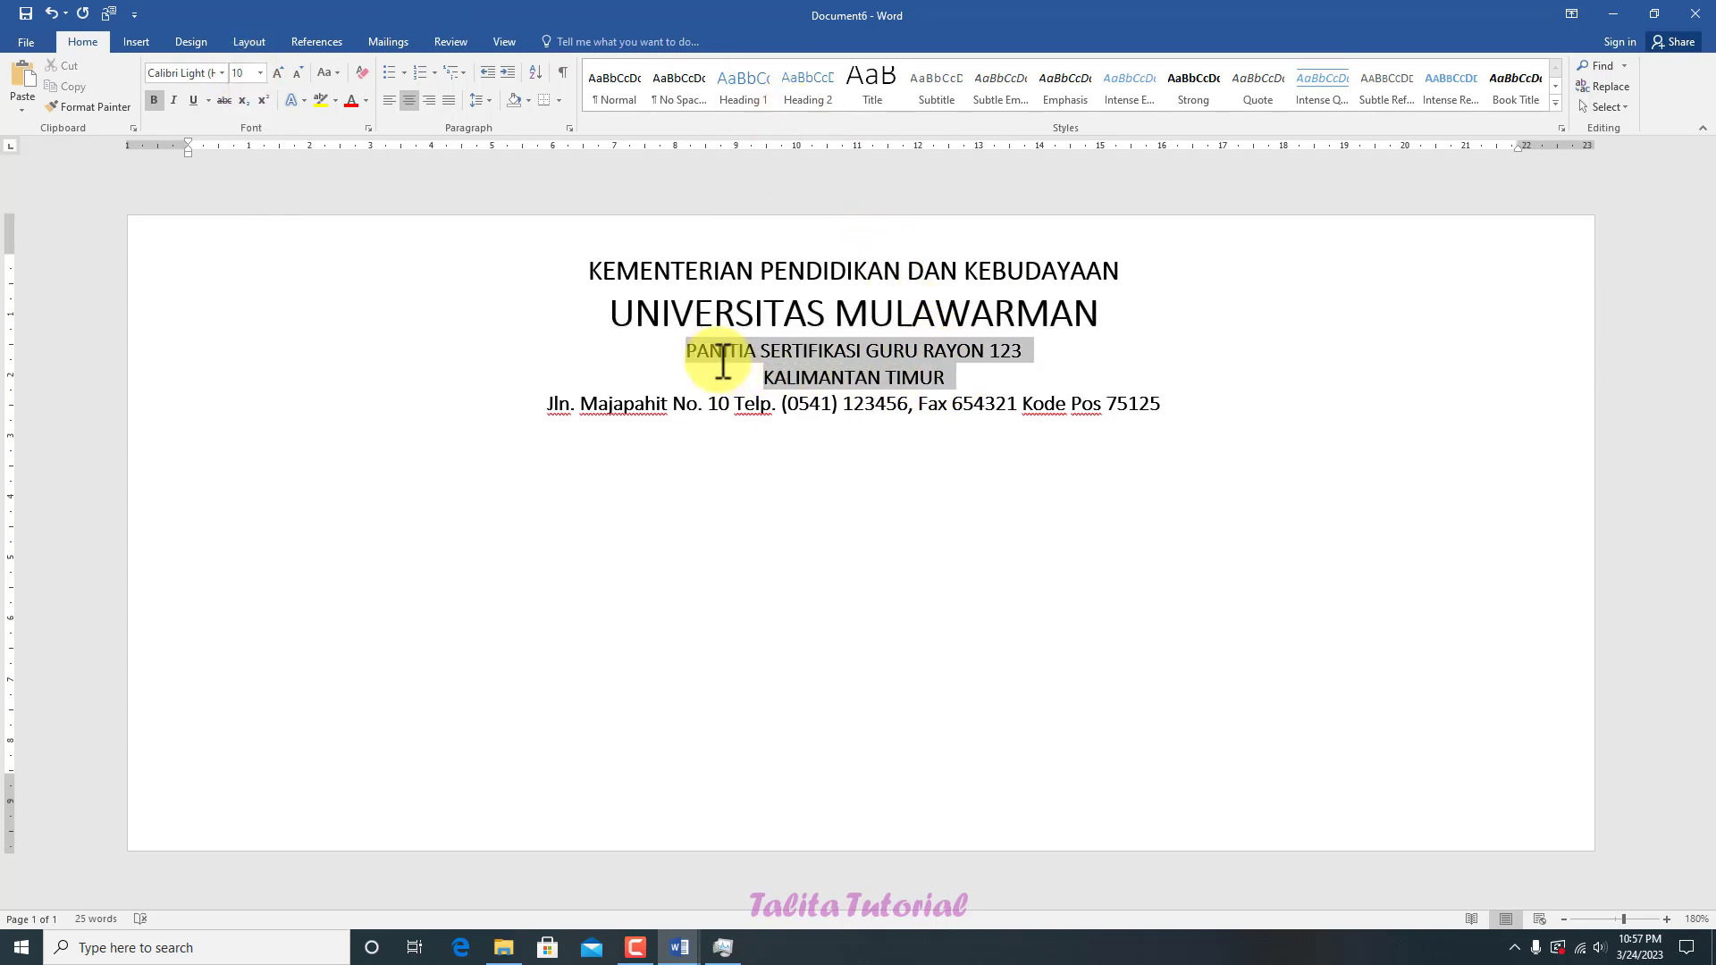
click(257, 71)
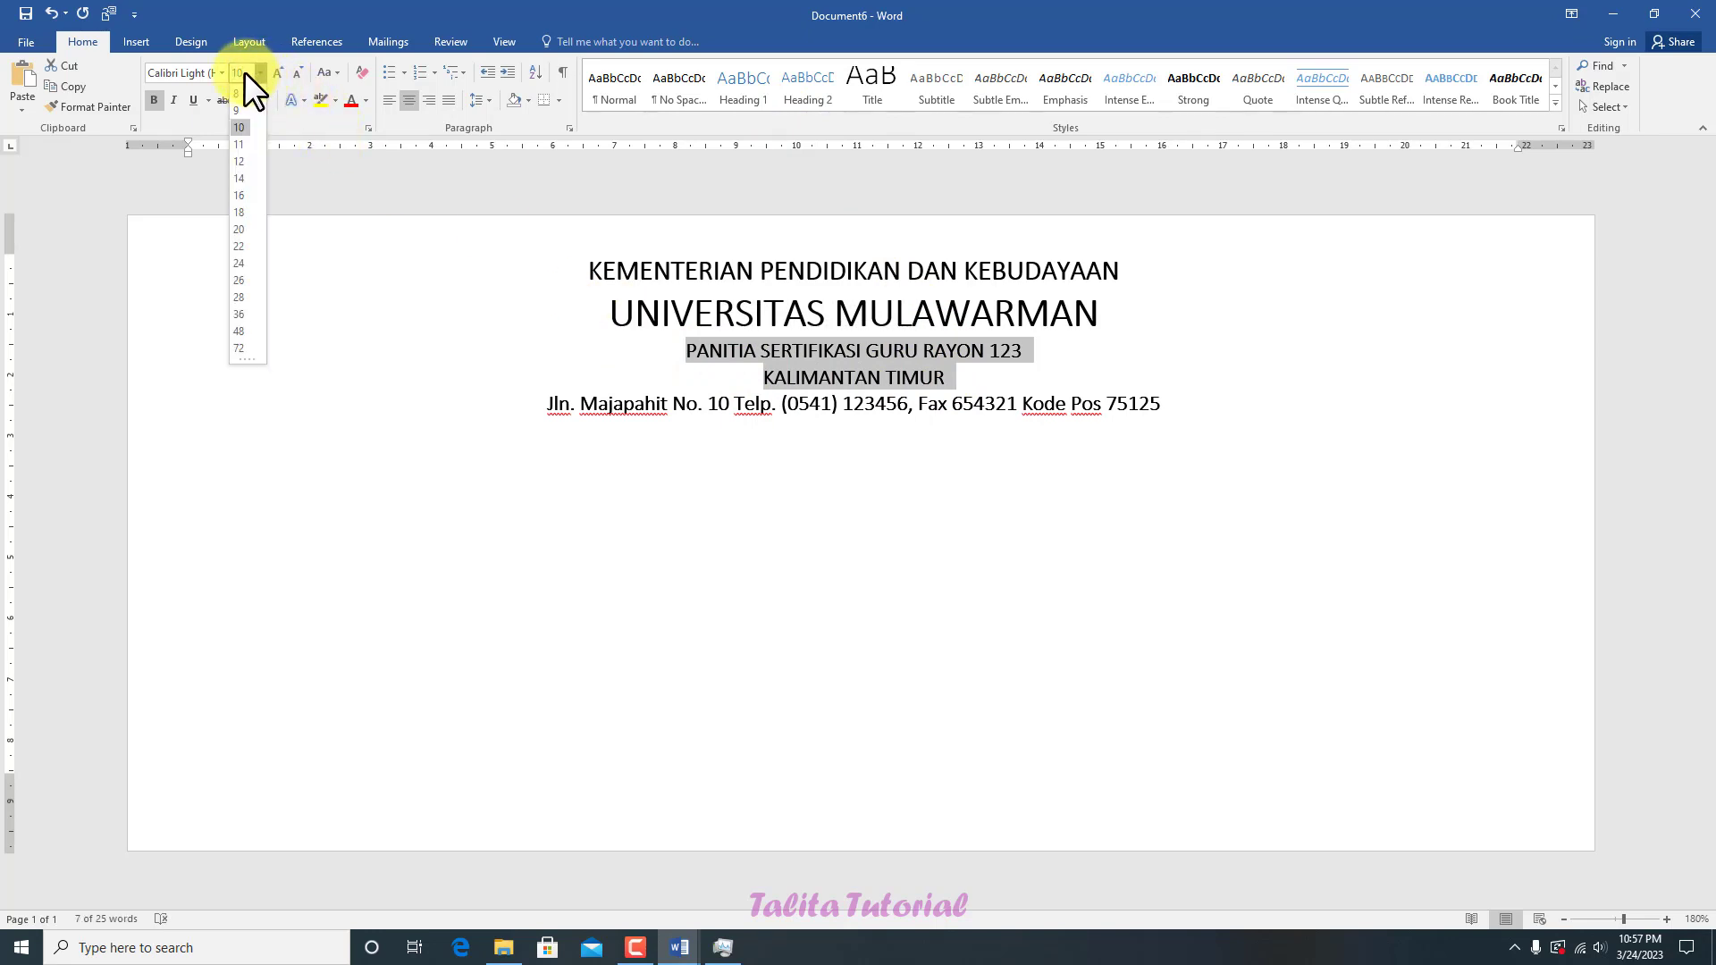
text(12)
text(3)
key(Return)
click(978, 422)
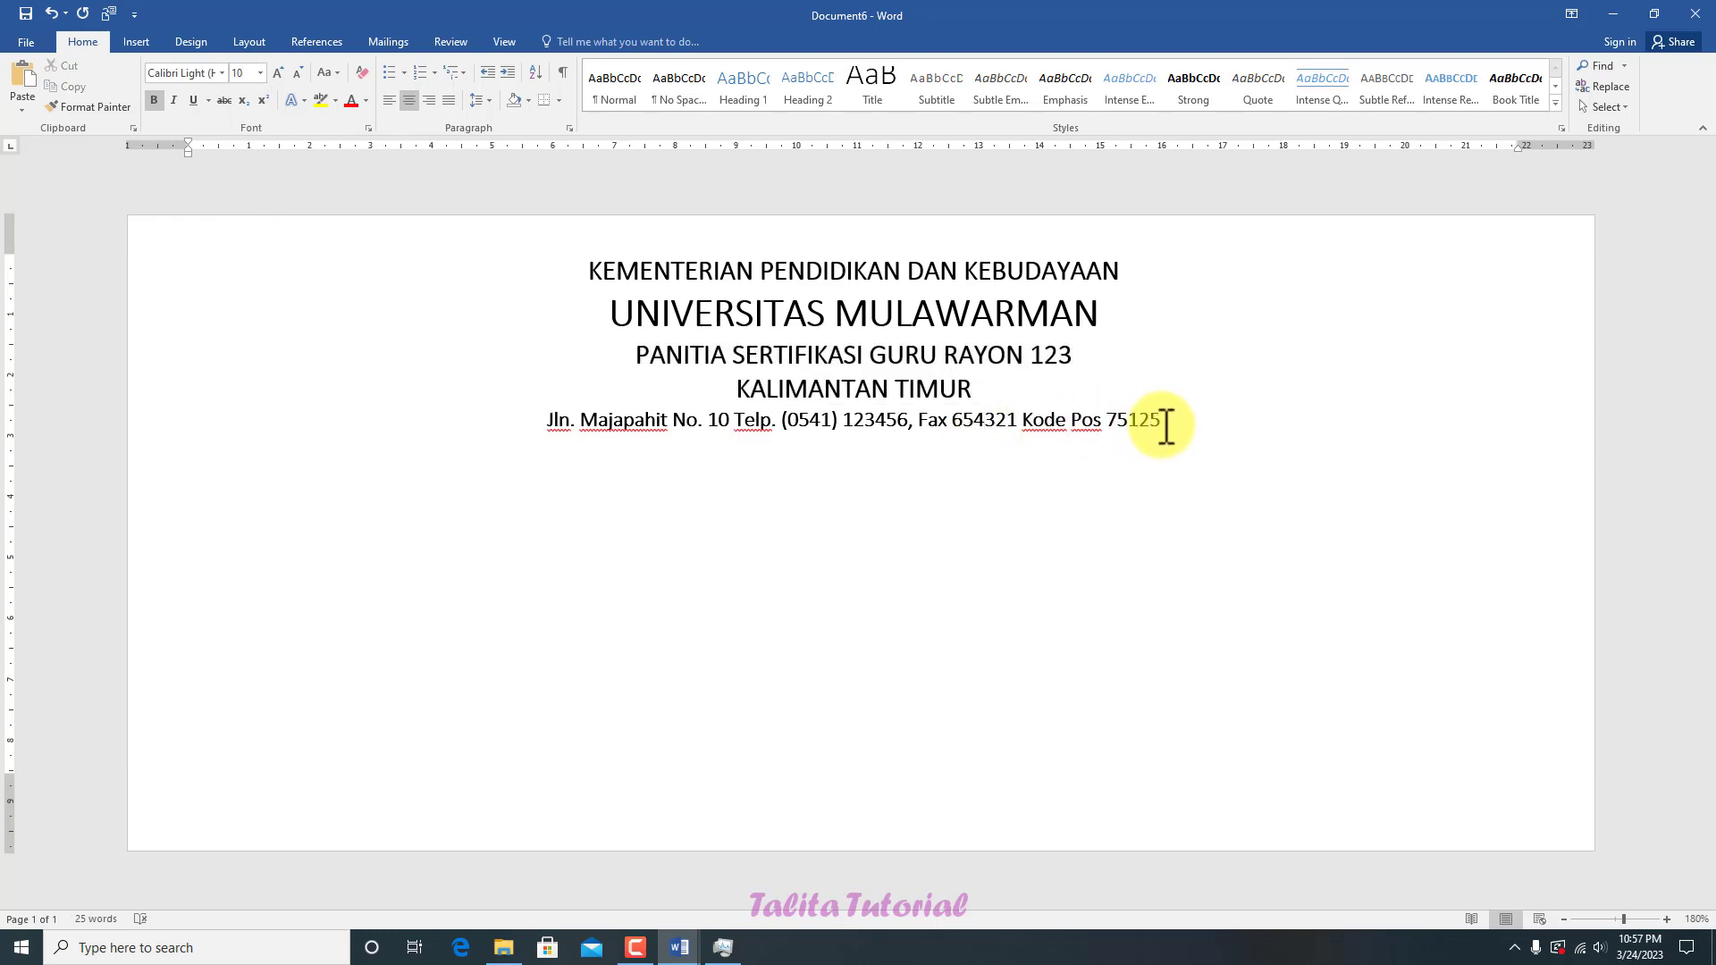
Step: Italicize the address and contact line at the end of the letterhead
drag(1167, 425, 535, 422)
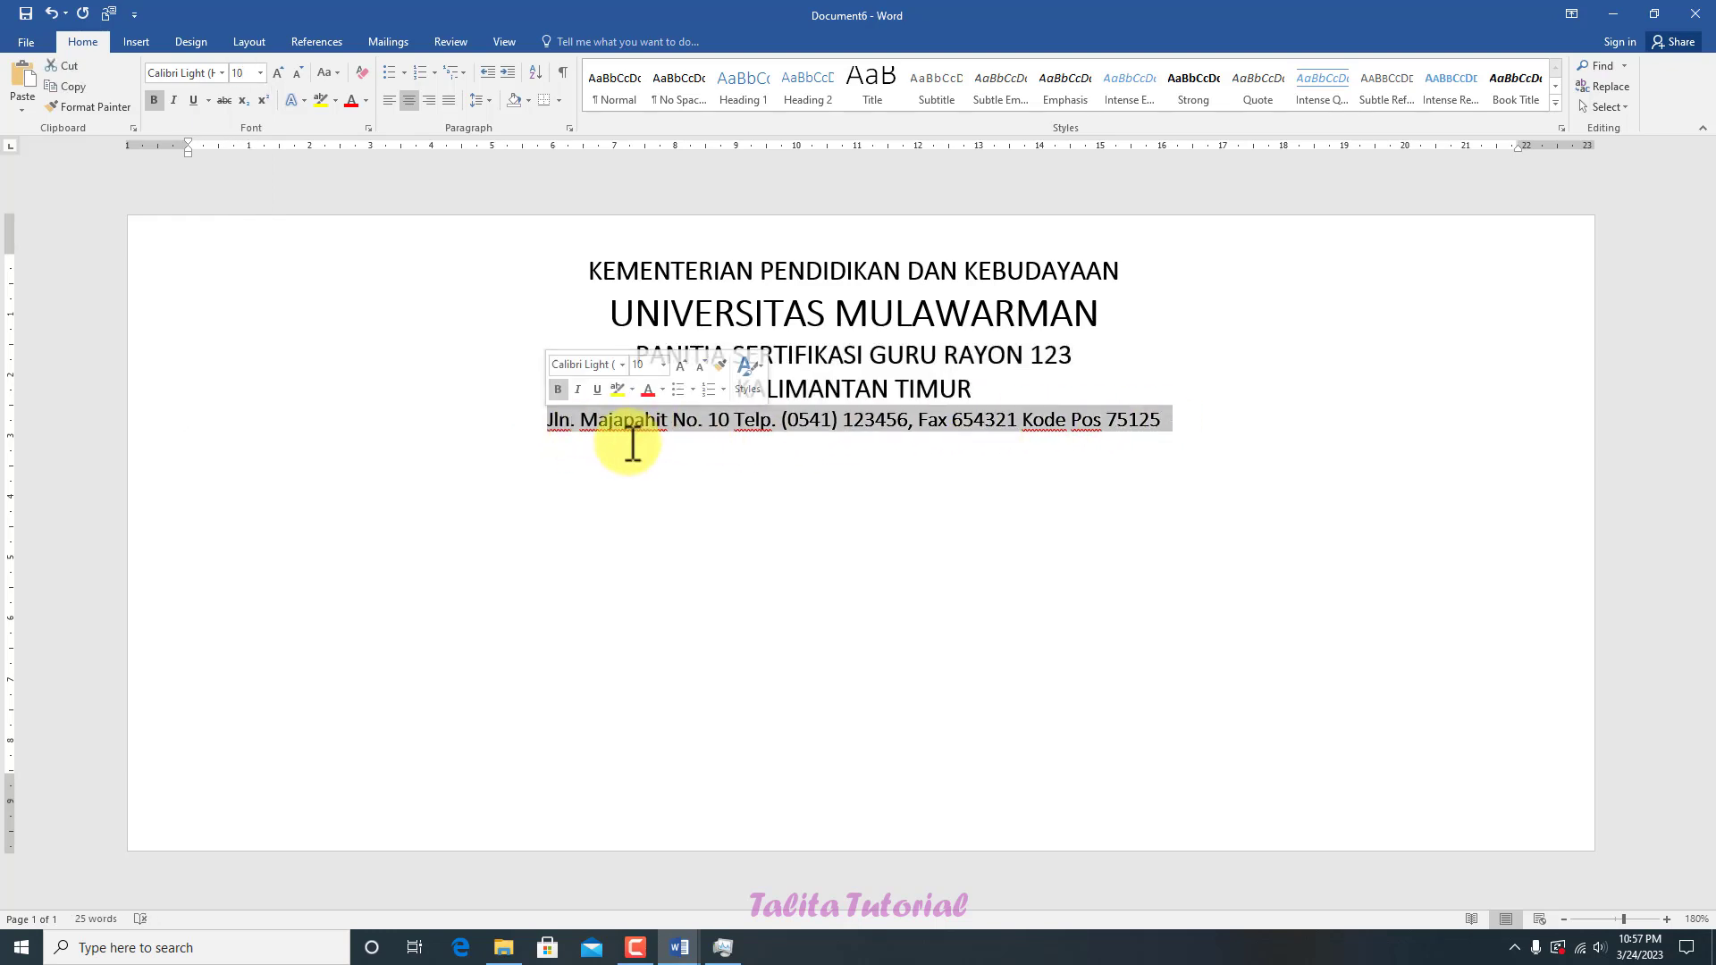
click(173, 100)
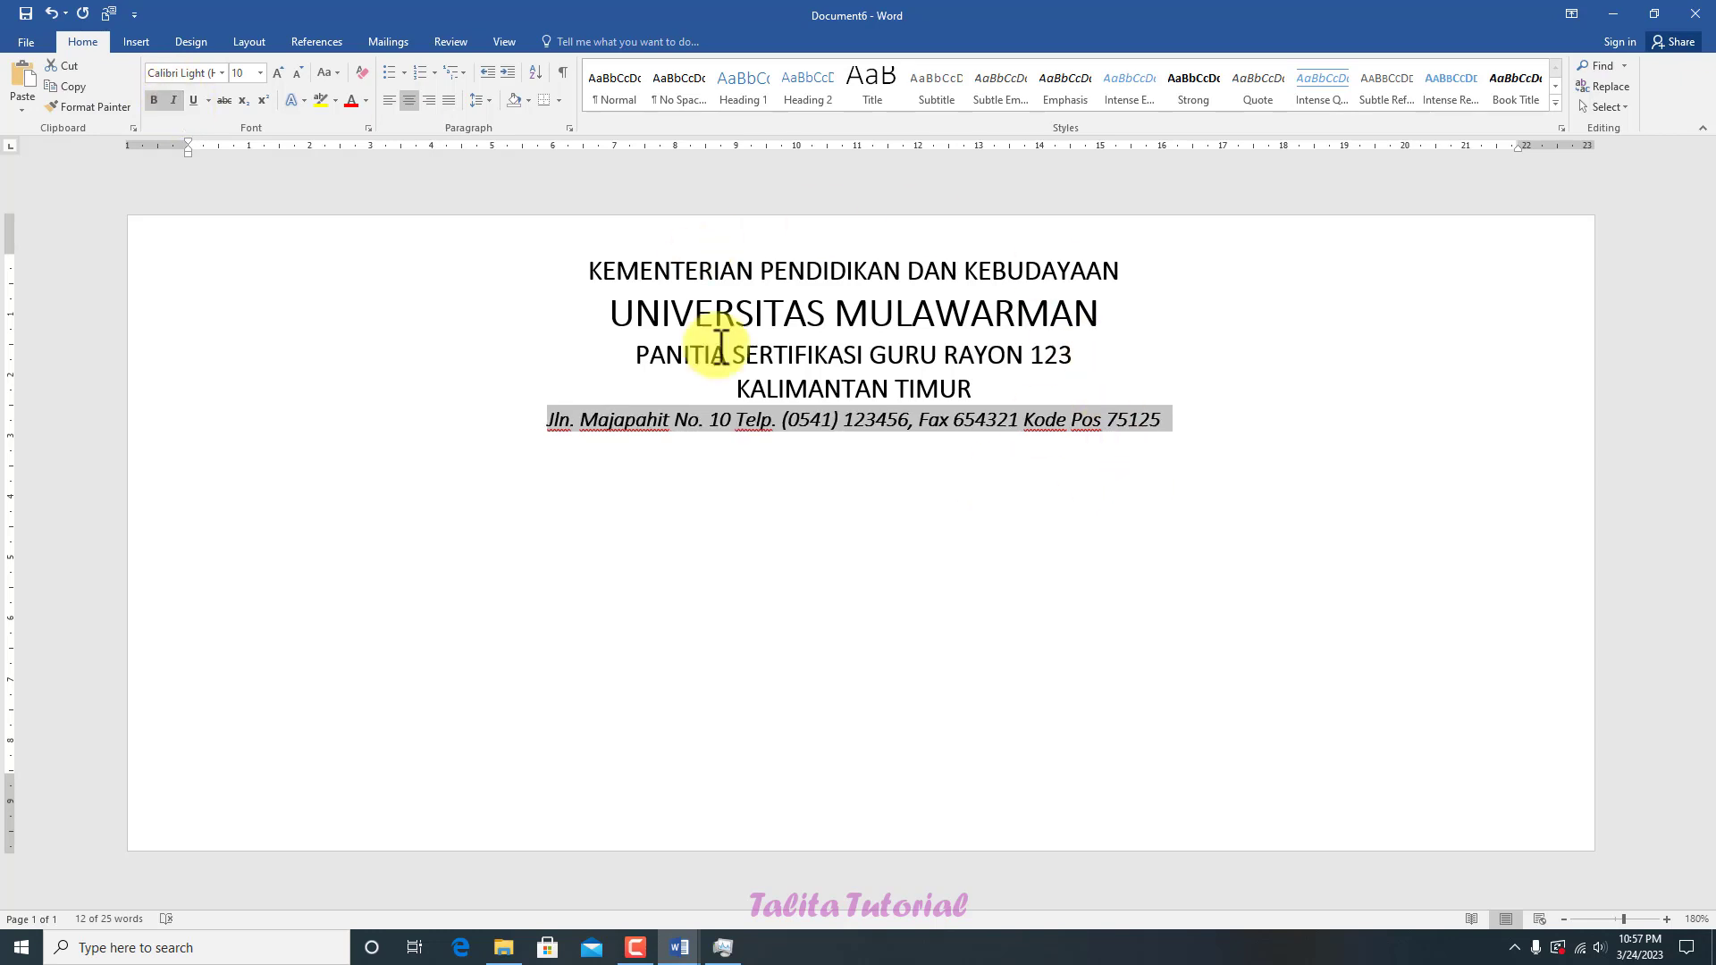
click(1163, 452)
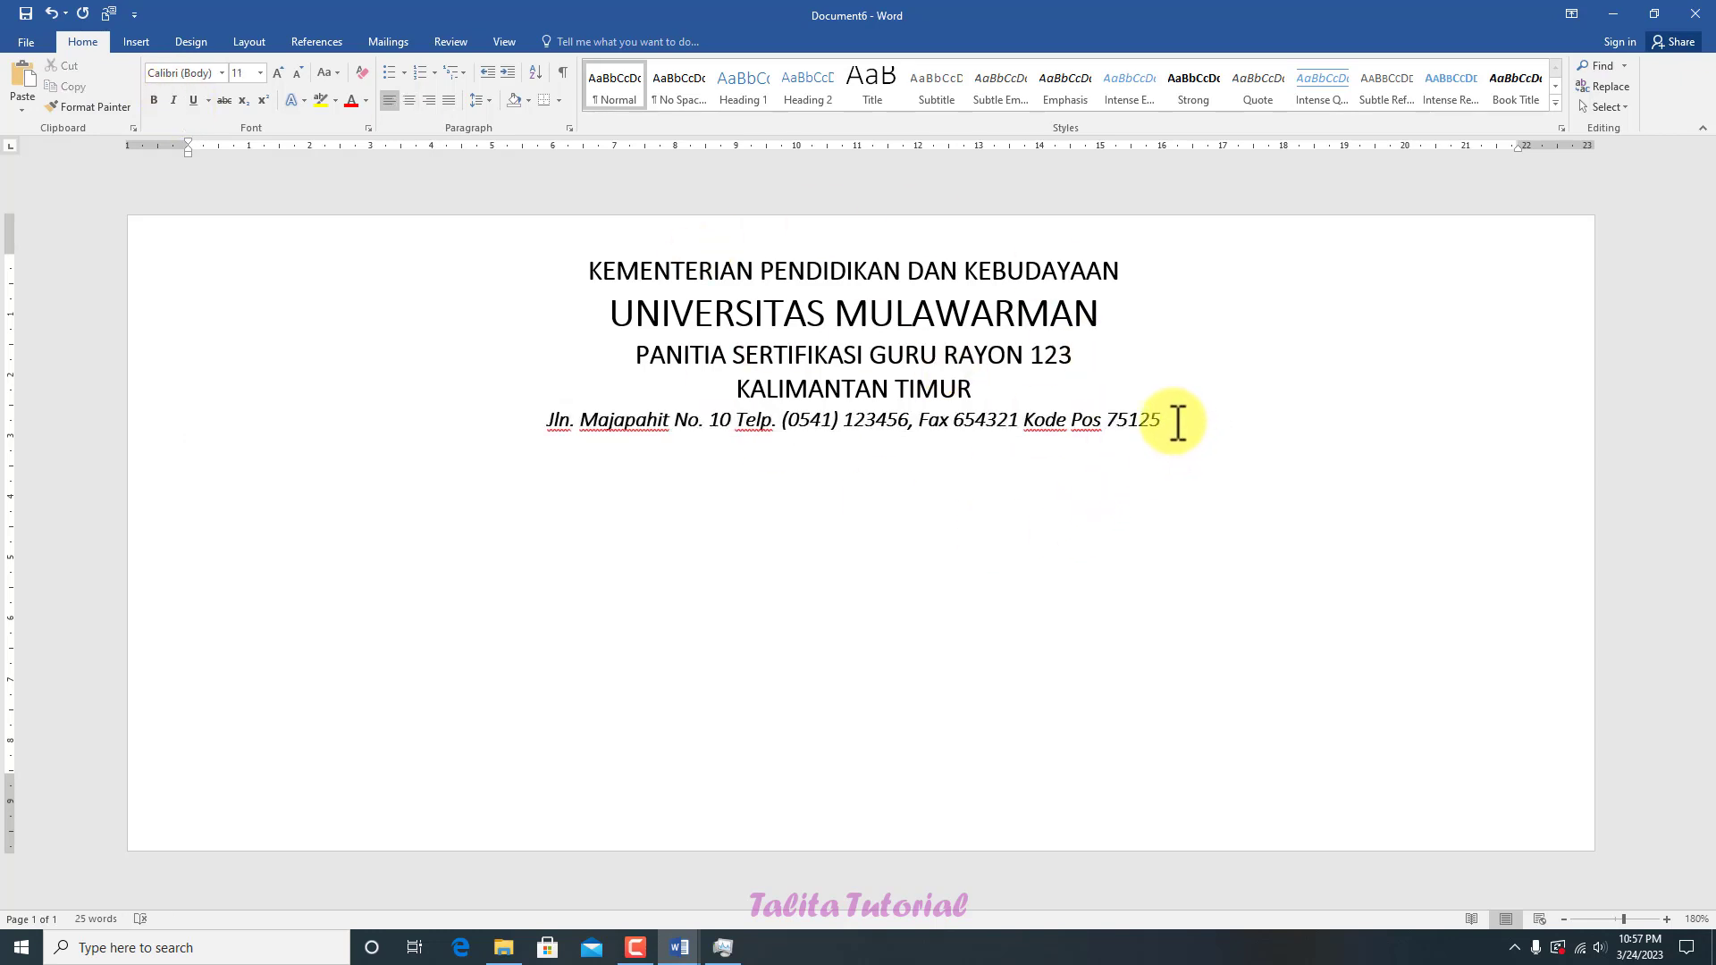
Step: Change the font of the whole letterhead to Bookman Old Style
drag(1178, 420, 659, 268)
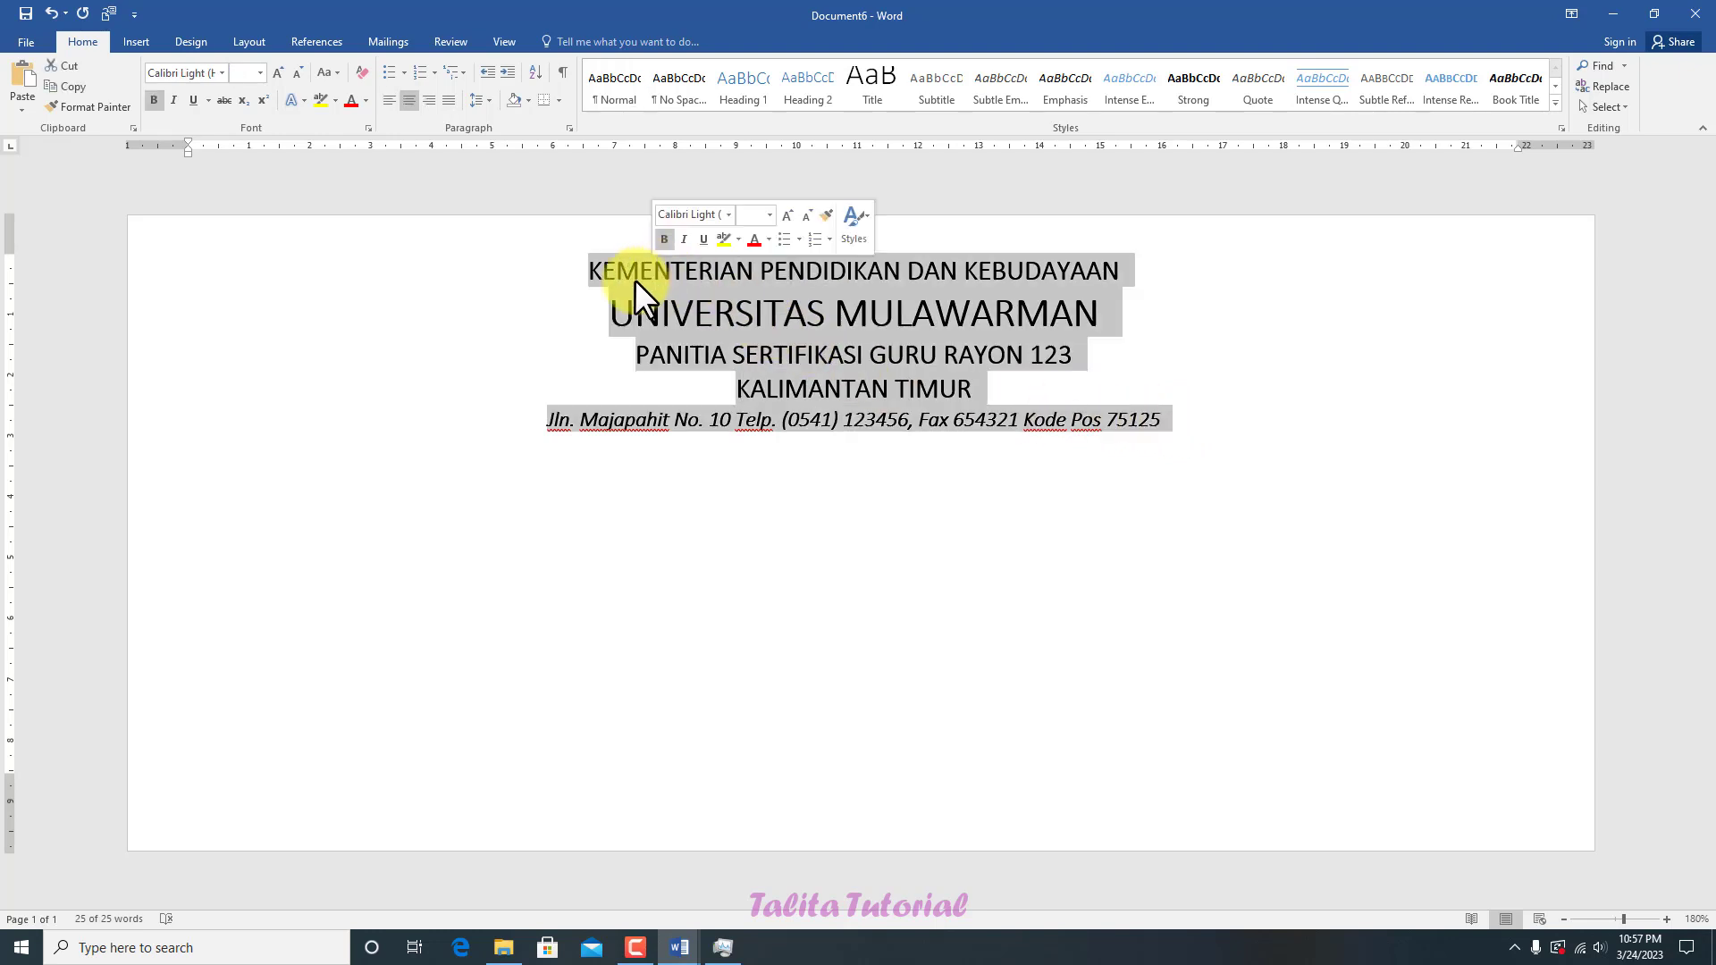
click(221, 73)
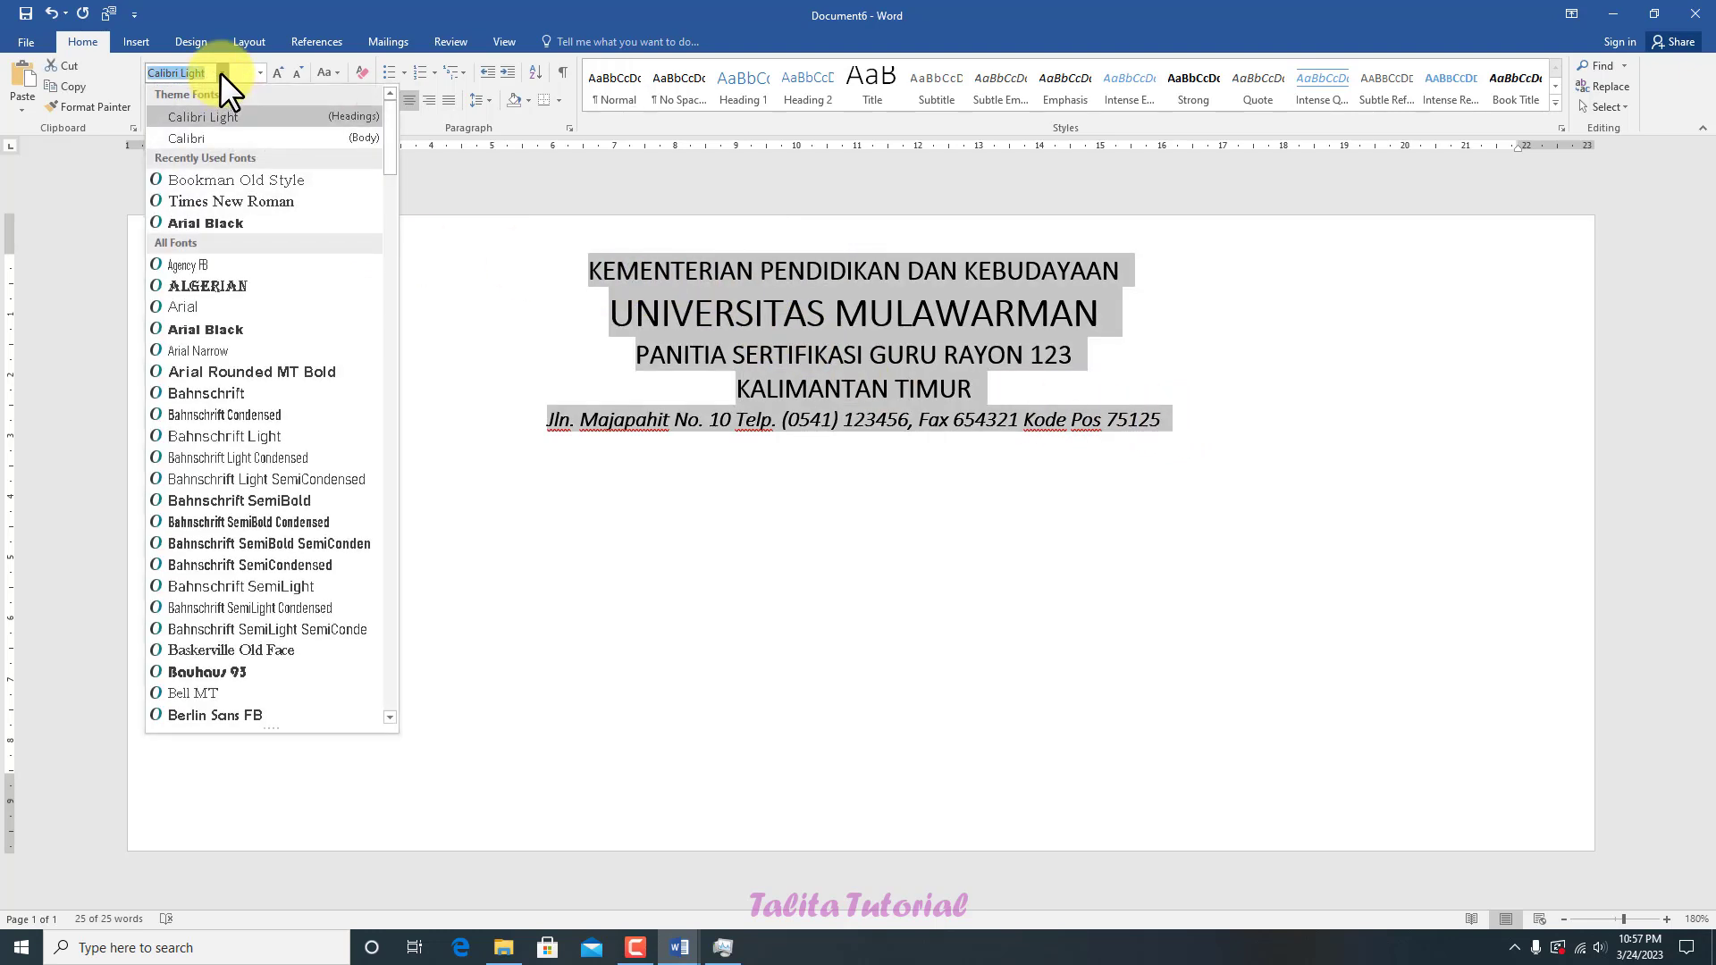
click(238, 180)
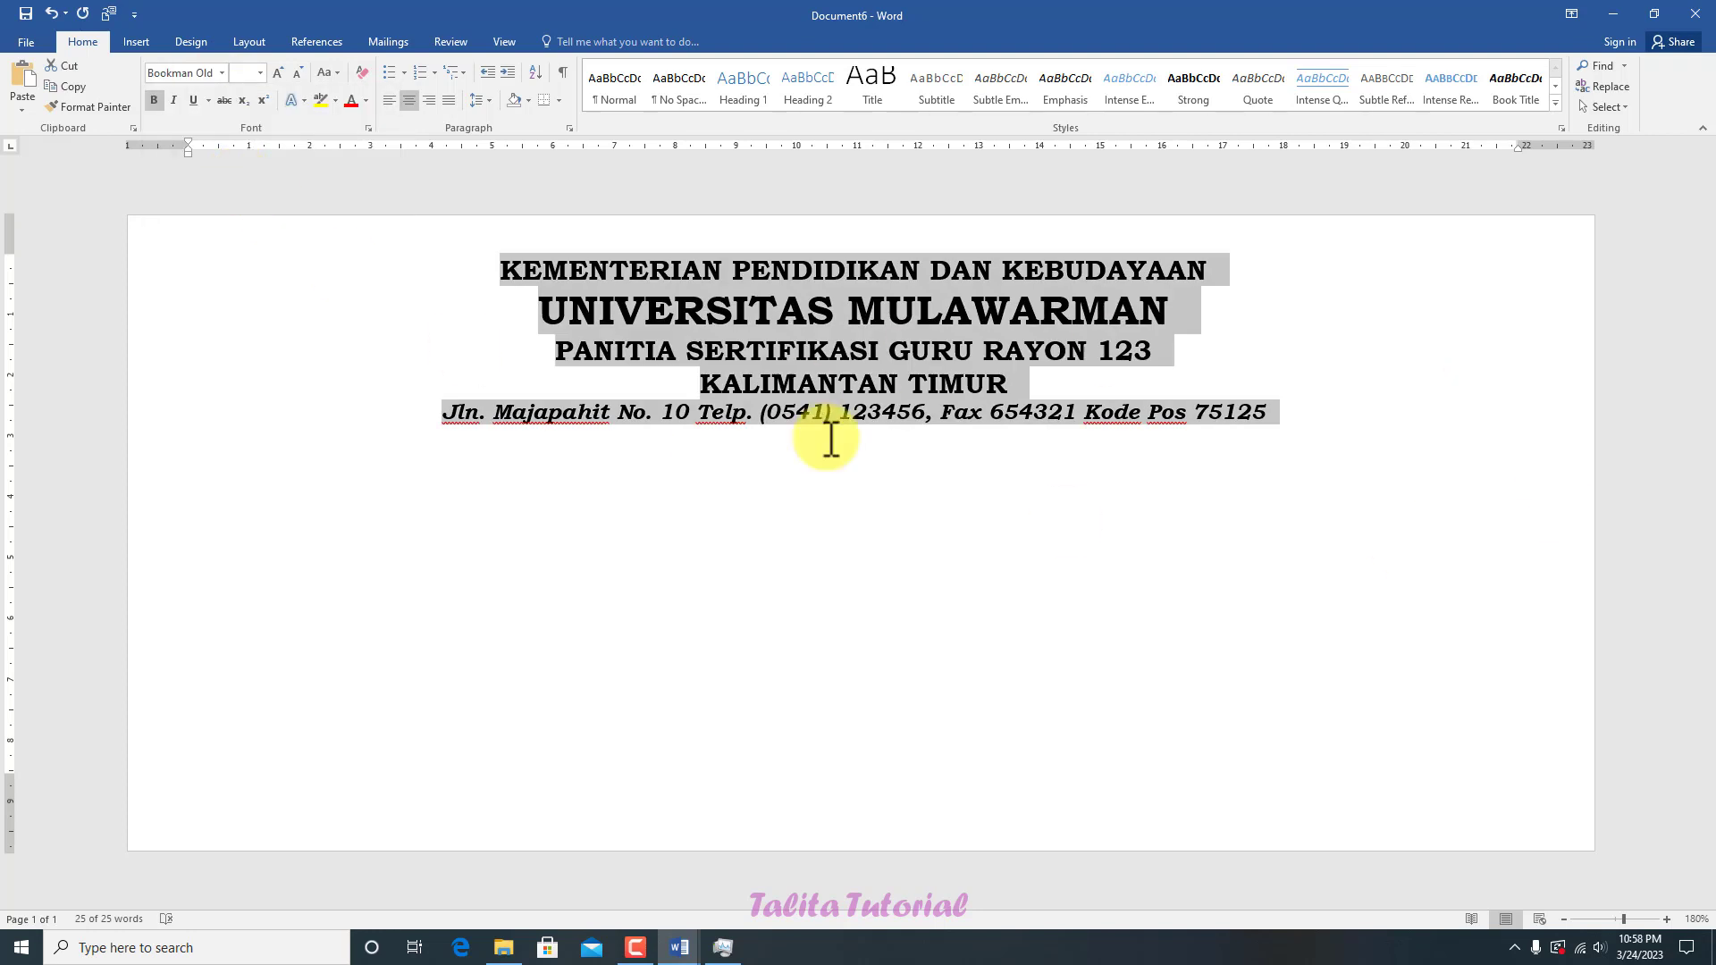
click(872, 462)
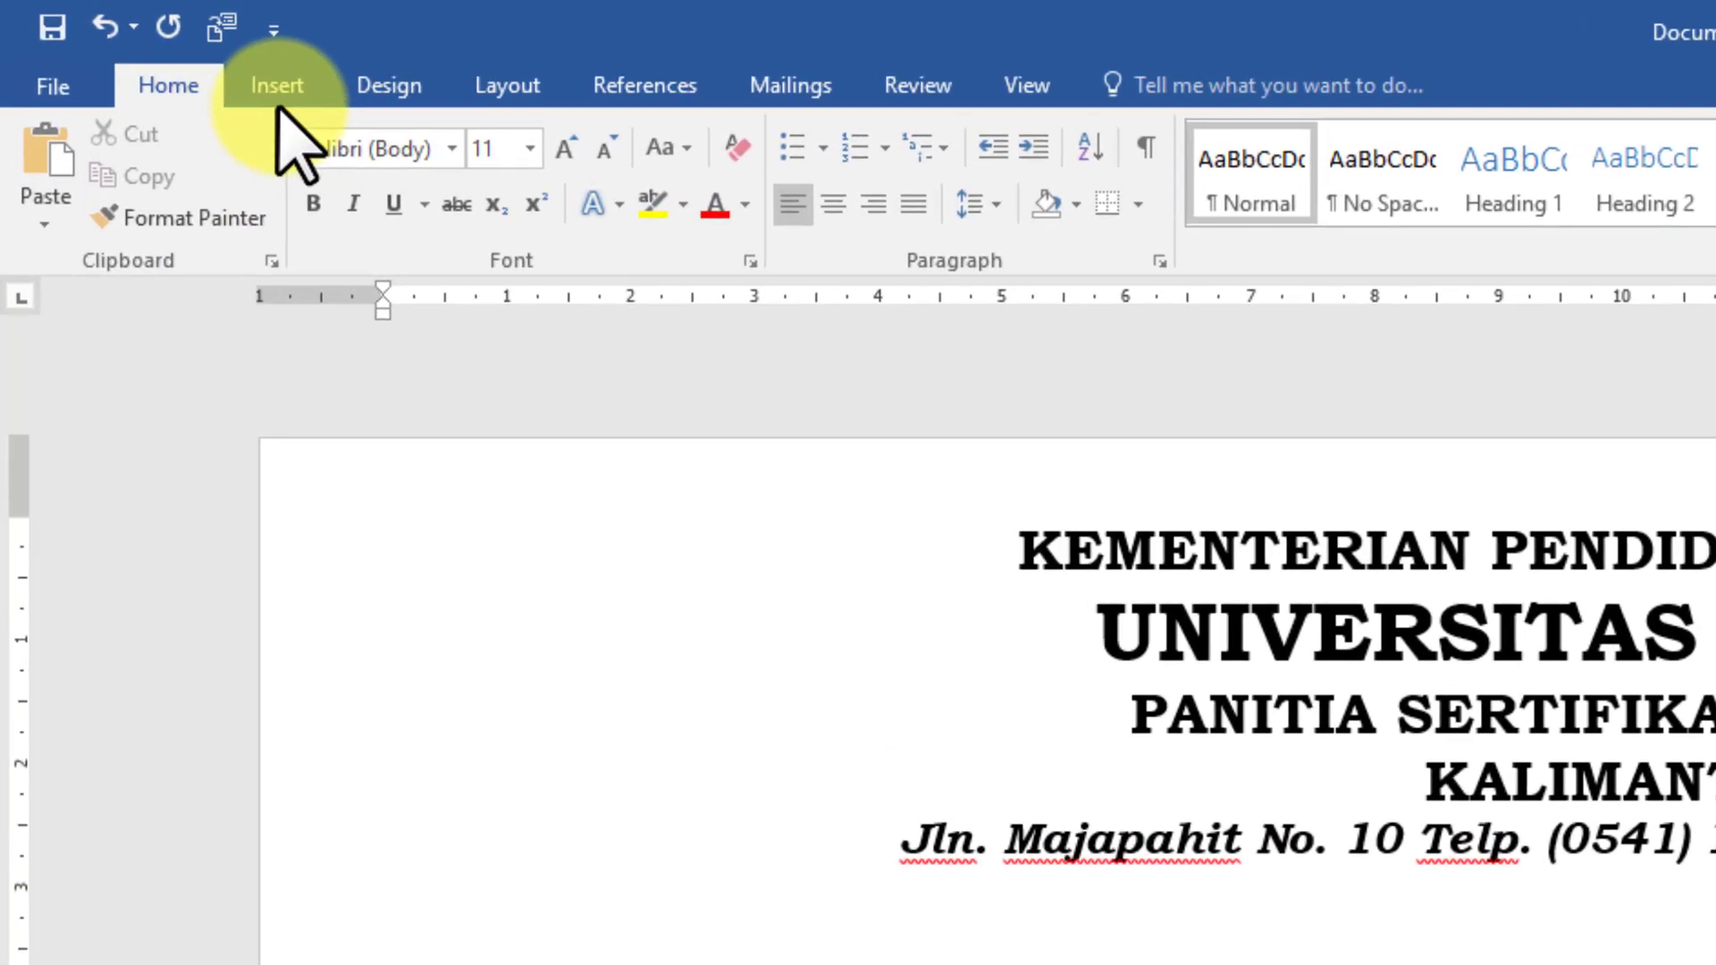
Step: Draw a horizontal line about 21.5 cm long beneath the address line, spanning the envelope's text width
click(280, 86)
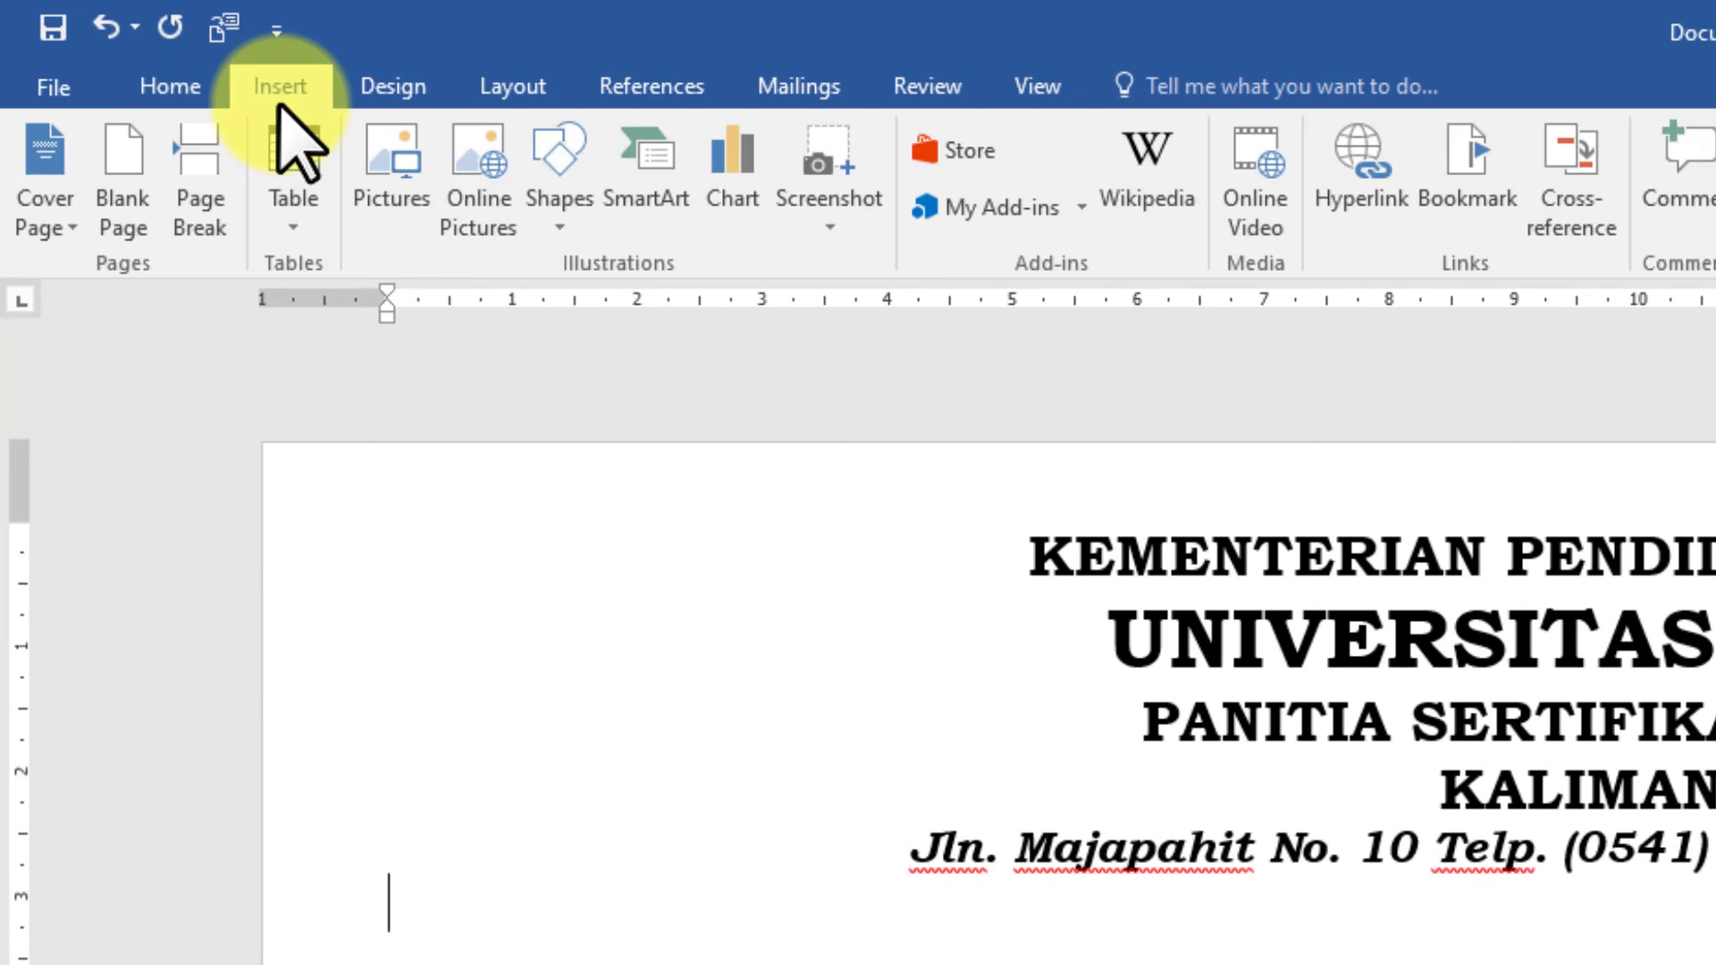
click(555, 235)
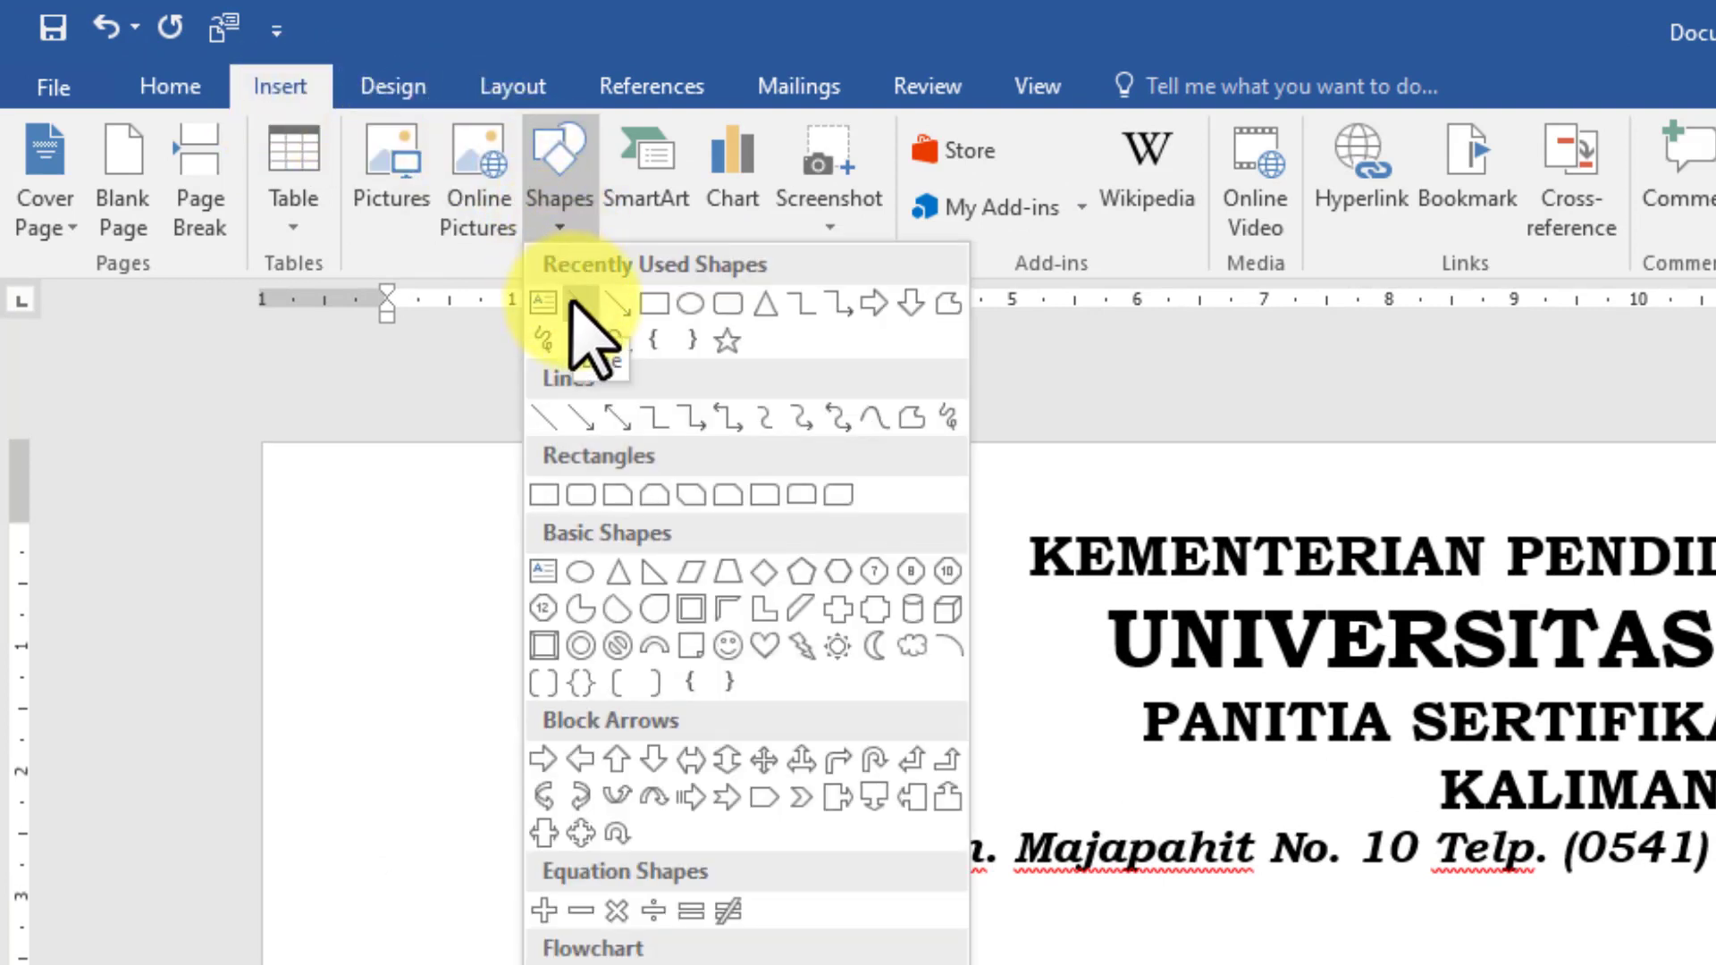
click(577, 304)
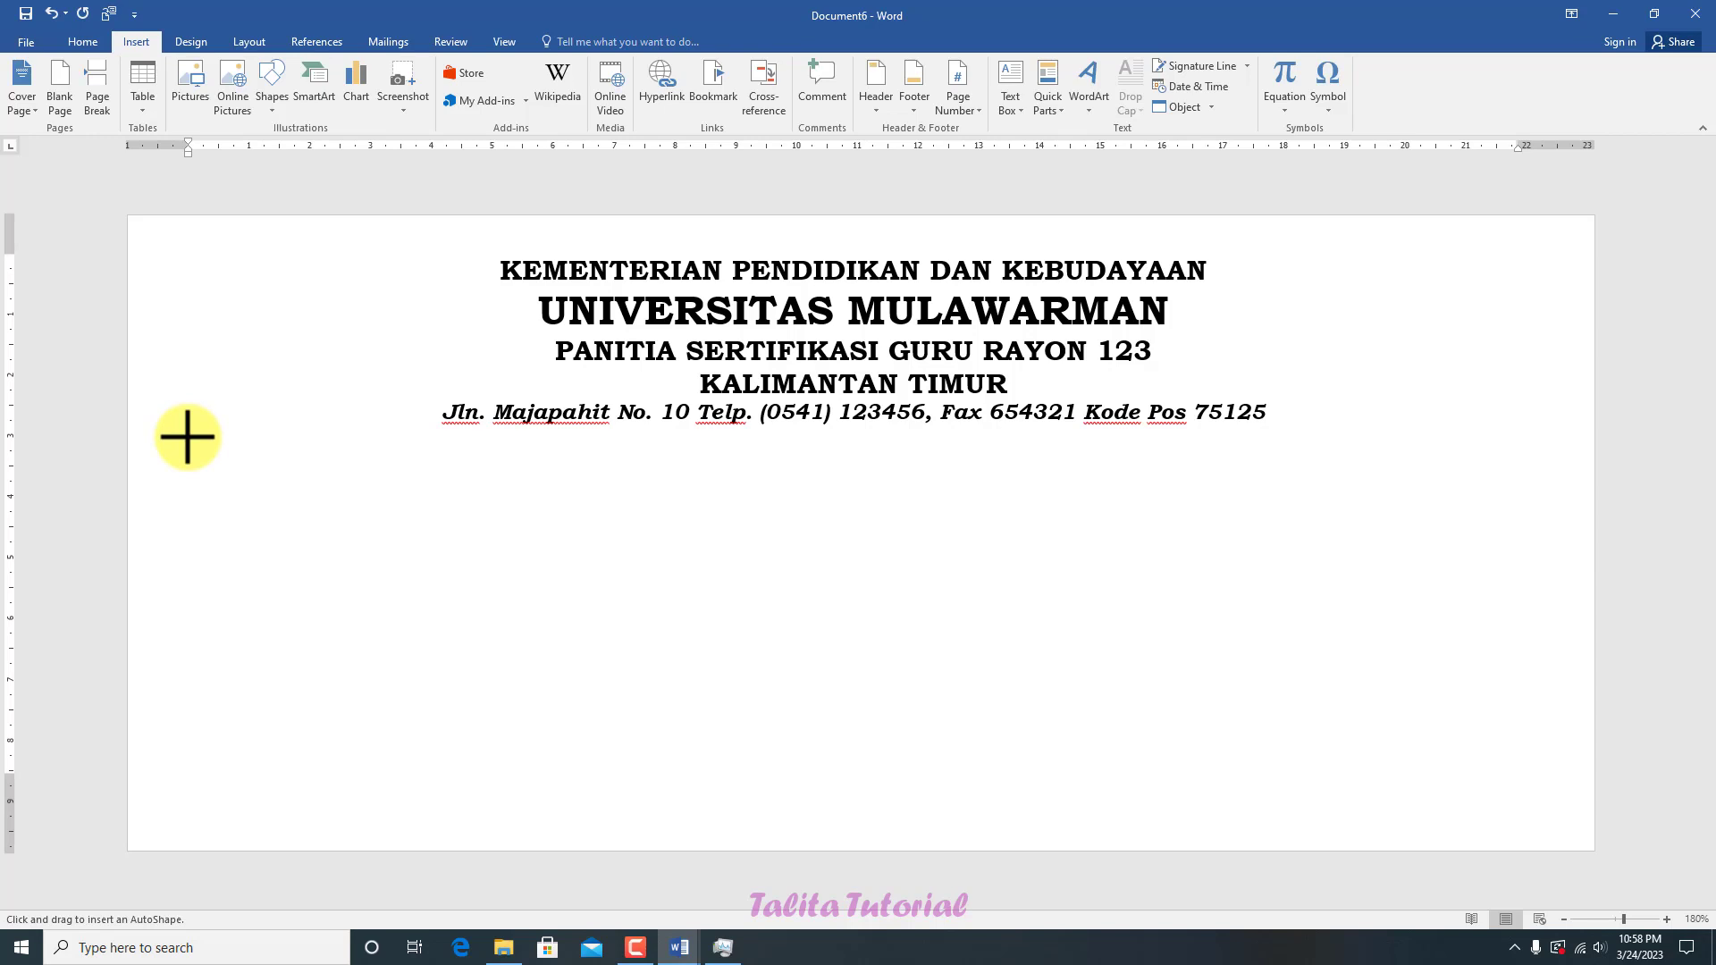
mouse_move(188, 437)
mouse_down()
mouse_move(330, 460)
mouse_move(643, 464)
mouse_move(1494, 449)
mouse_up()
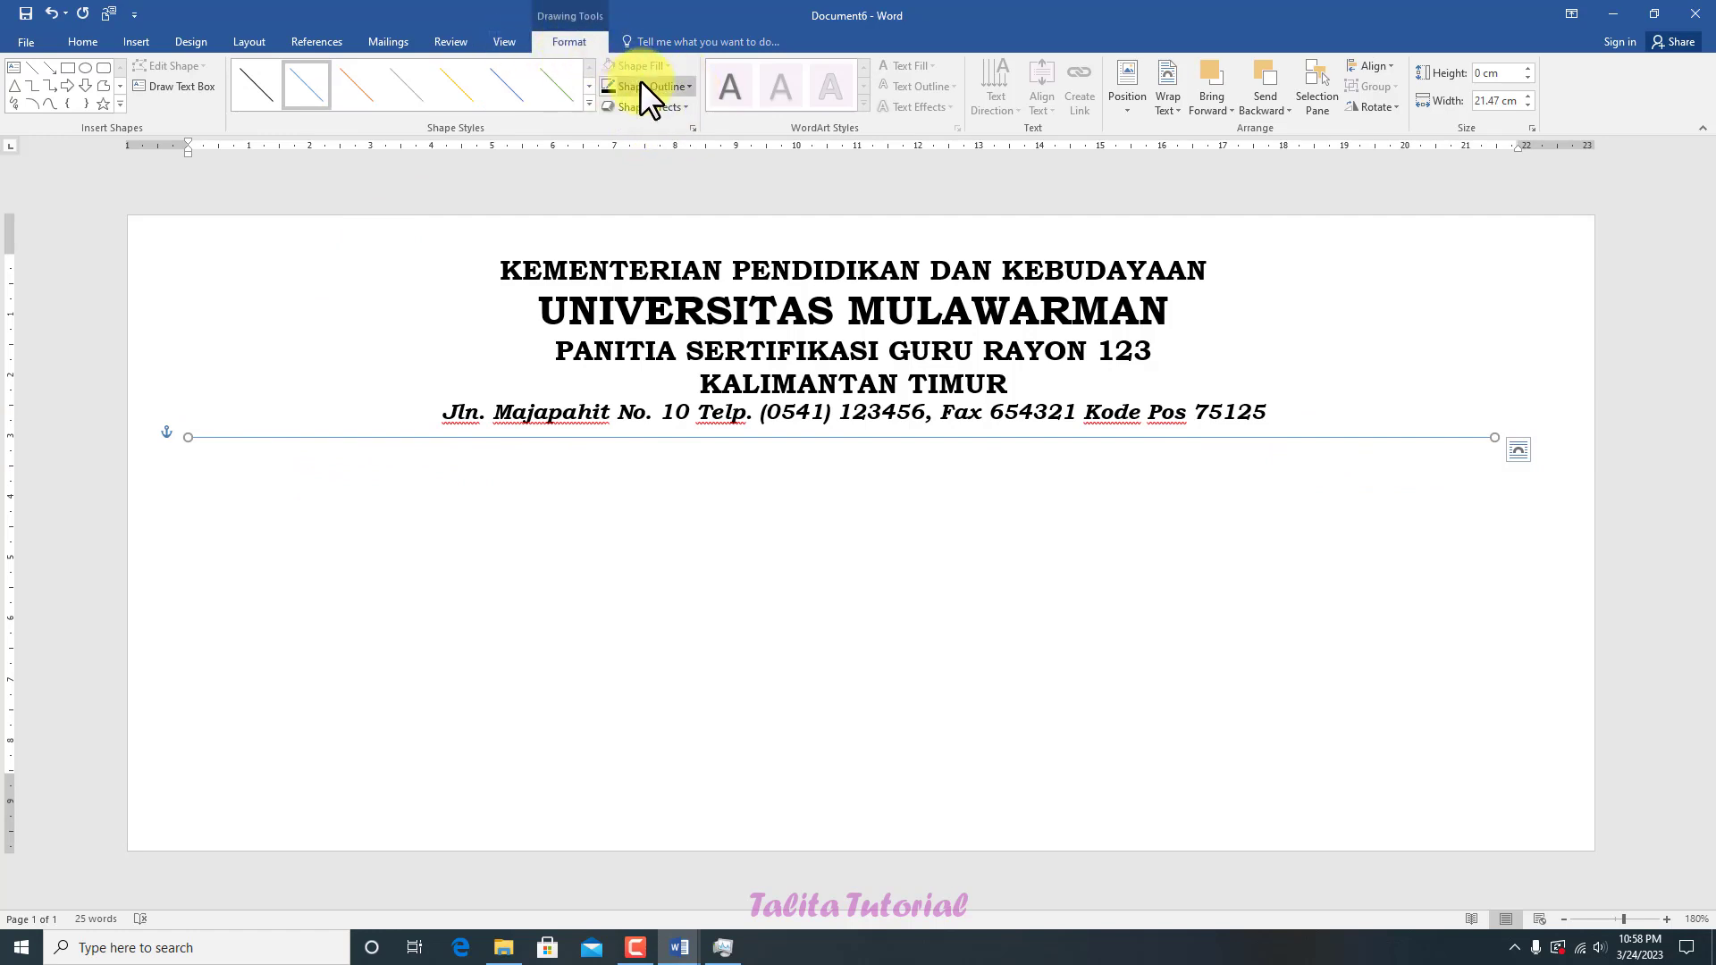
Step: Set the divider line's outline colour to black and its weight to 2¼ pt
click(688, 85)
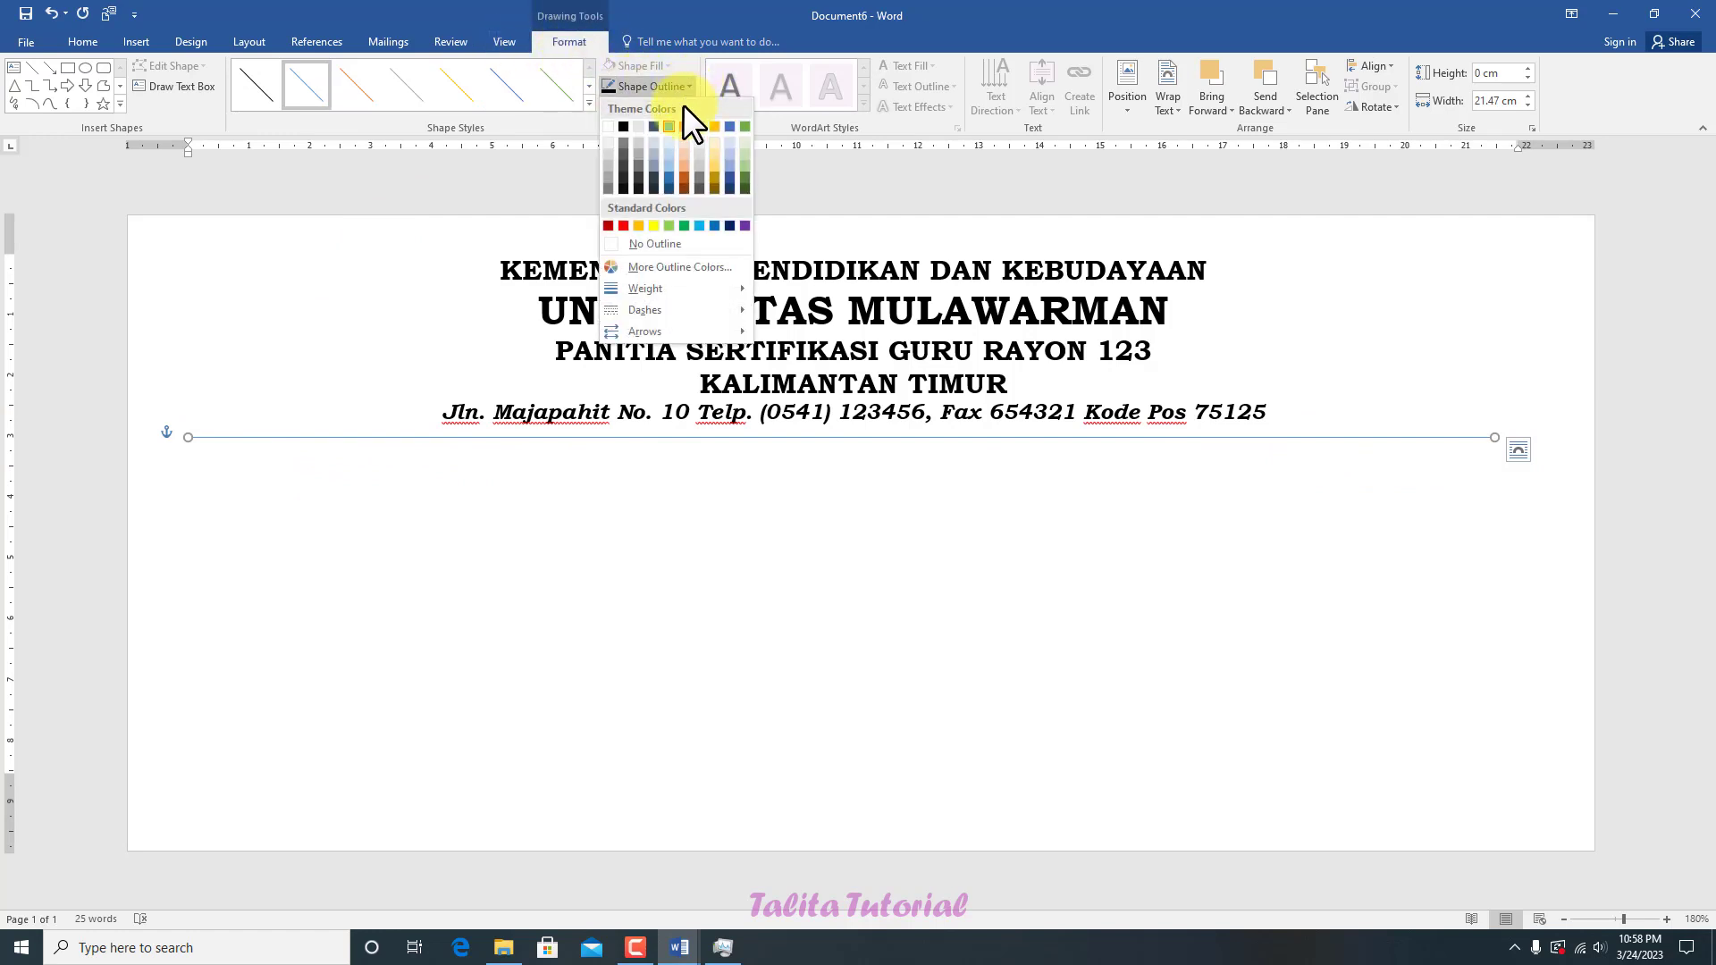
click(623, 126)
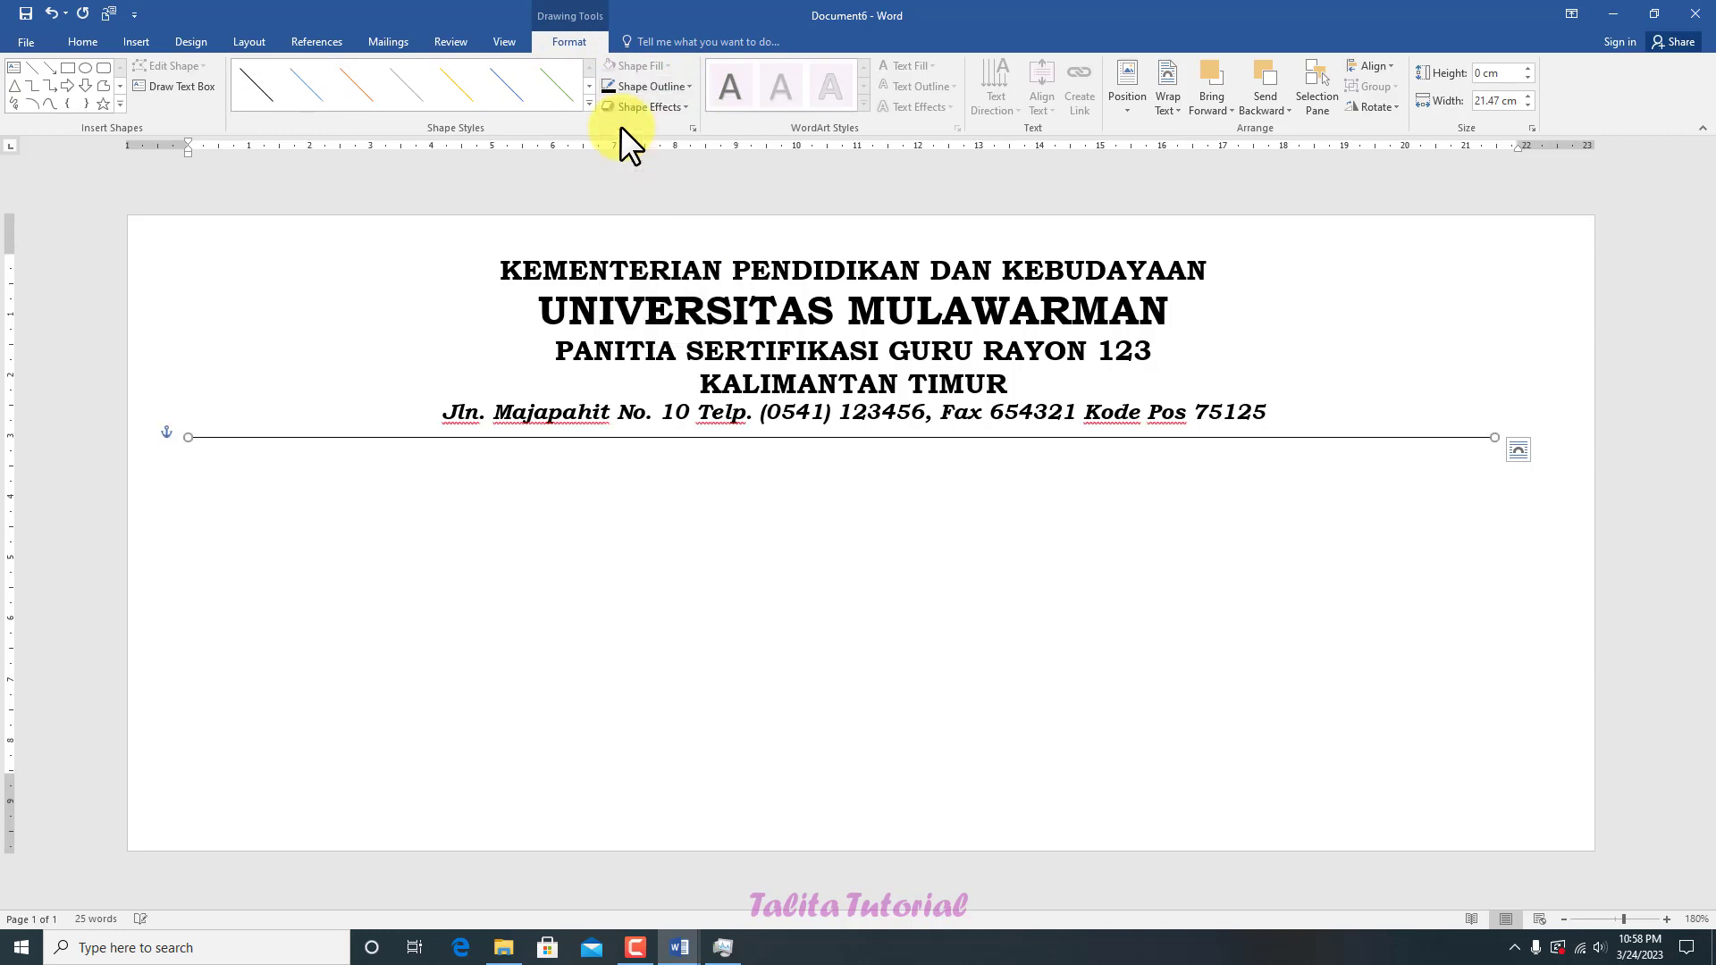
click(689, 86)
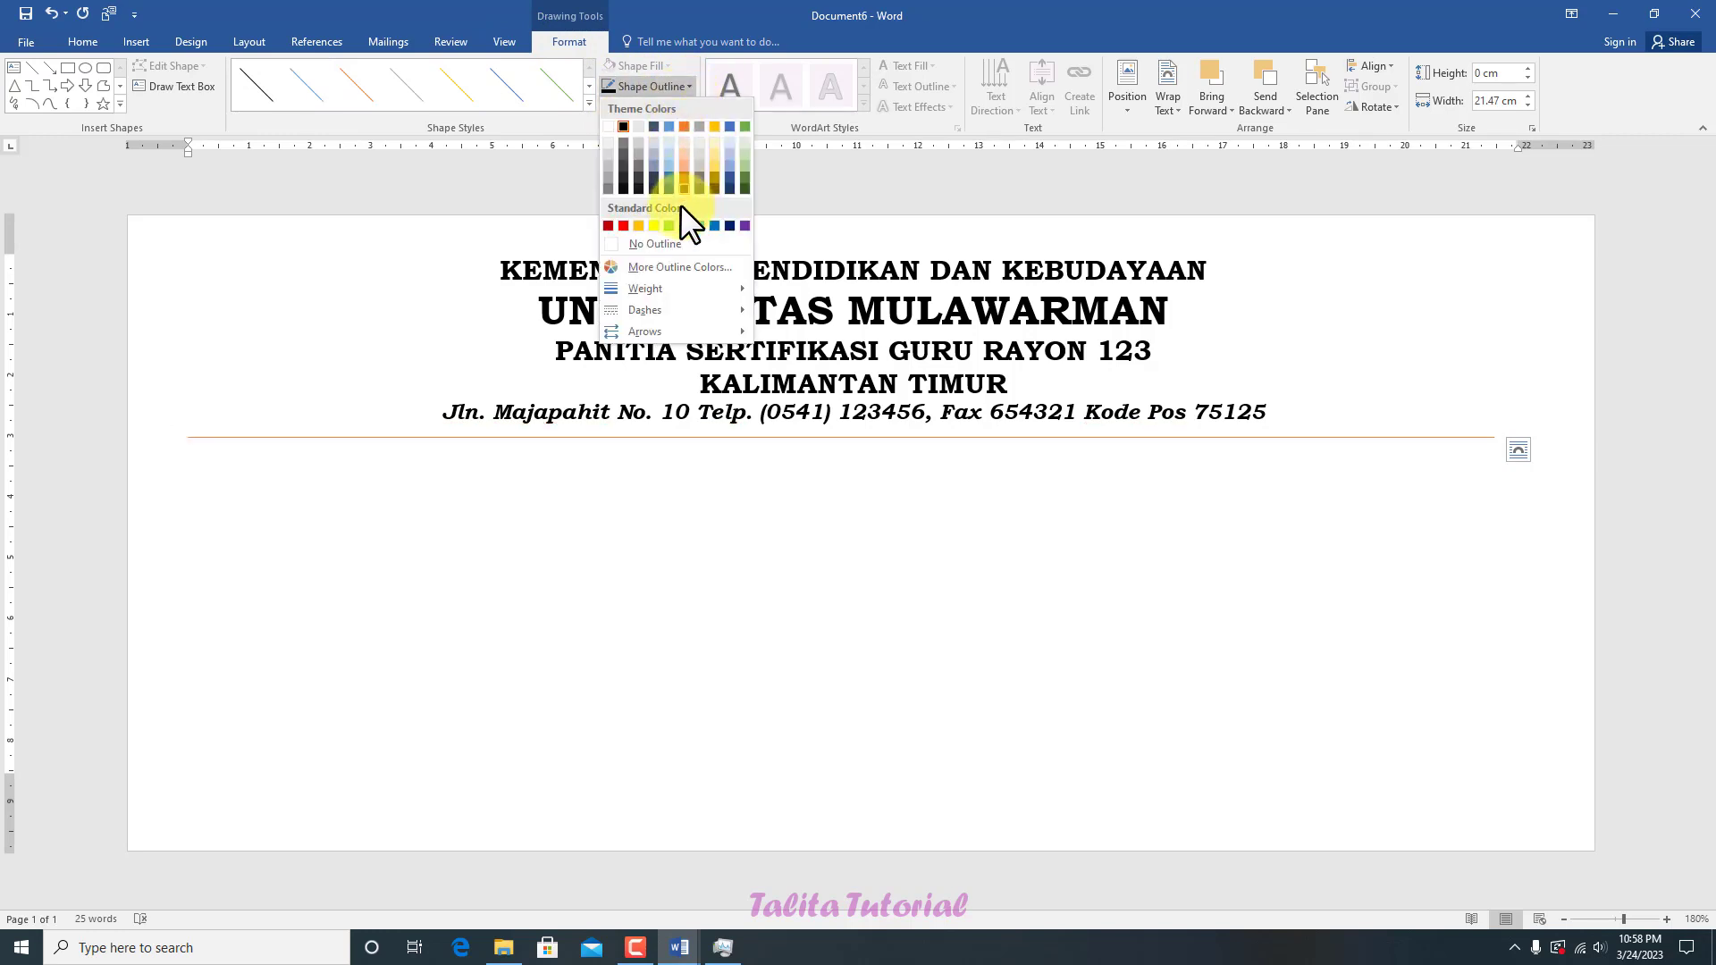
mouse_move(649, 288)
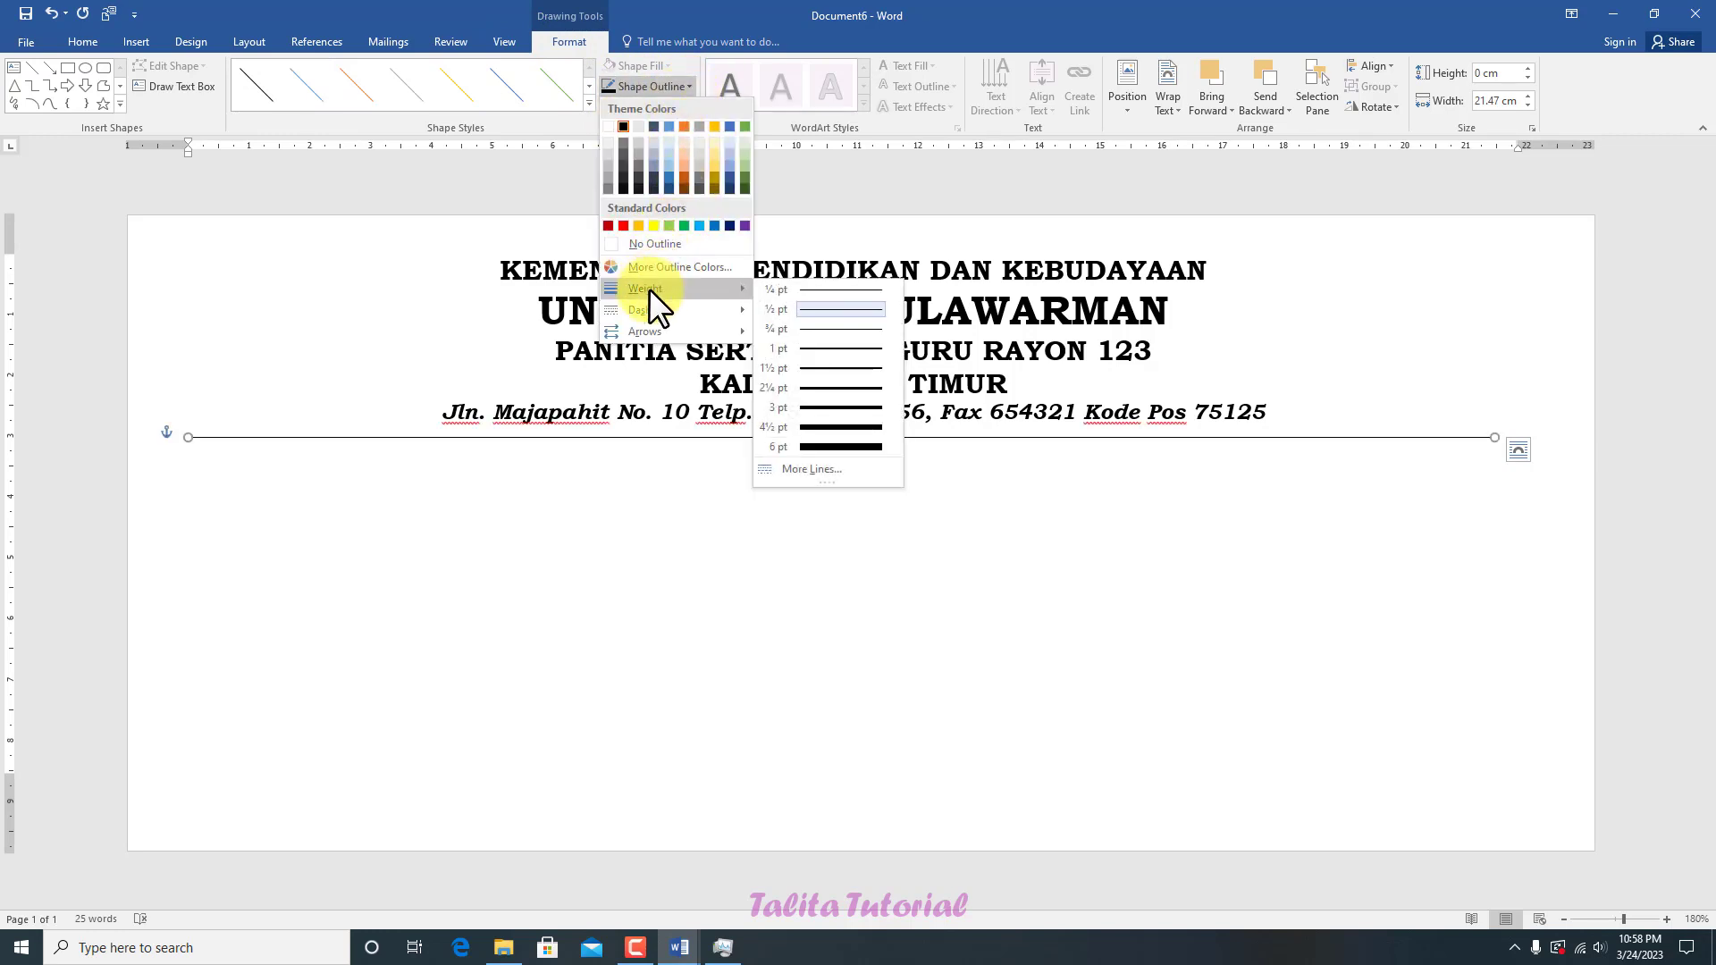
click(795, 388)
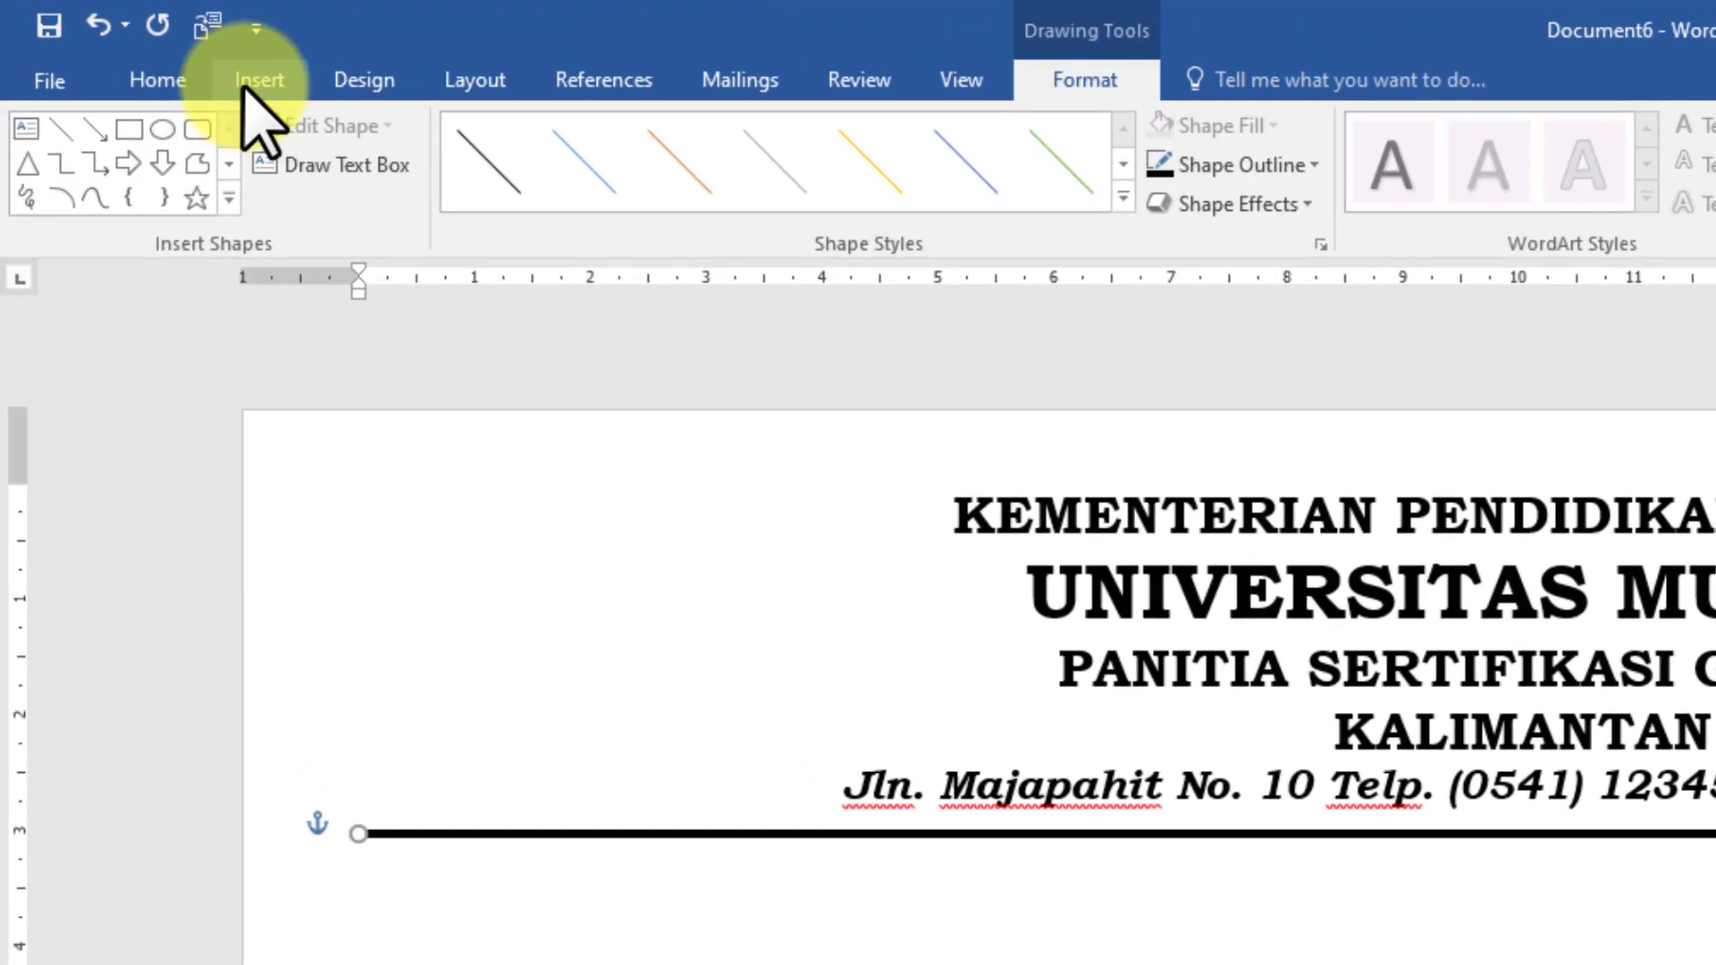
Step: Insert the LOGO picture from the DATA (D:) drive and shrink it to about 2.46 cm high by 3.27 cm wide
click(246, 85)
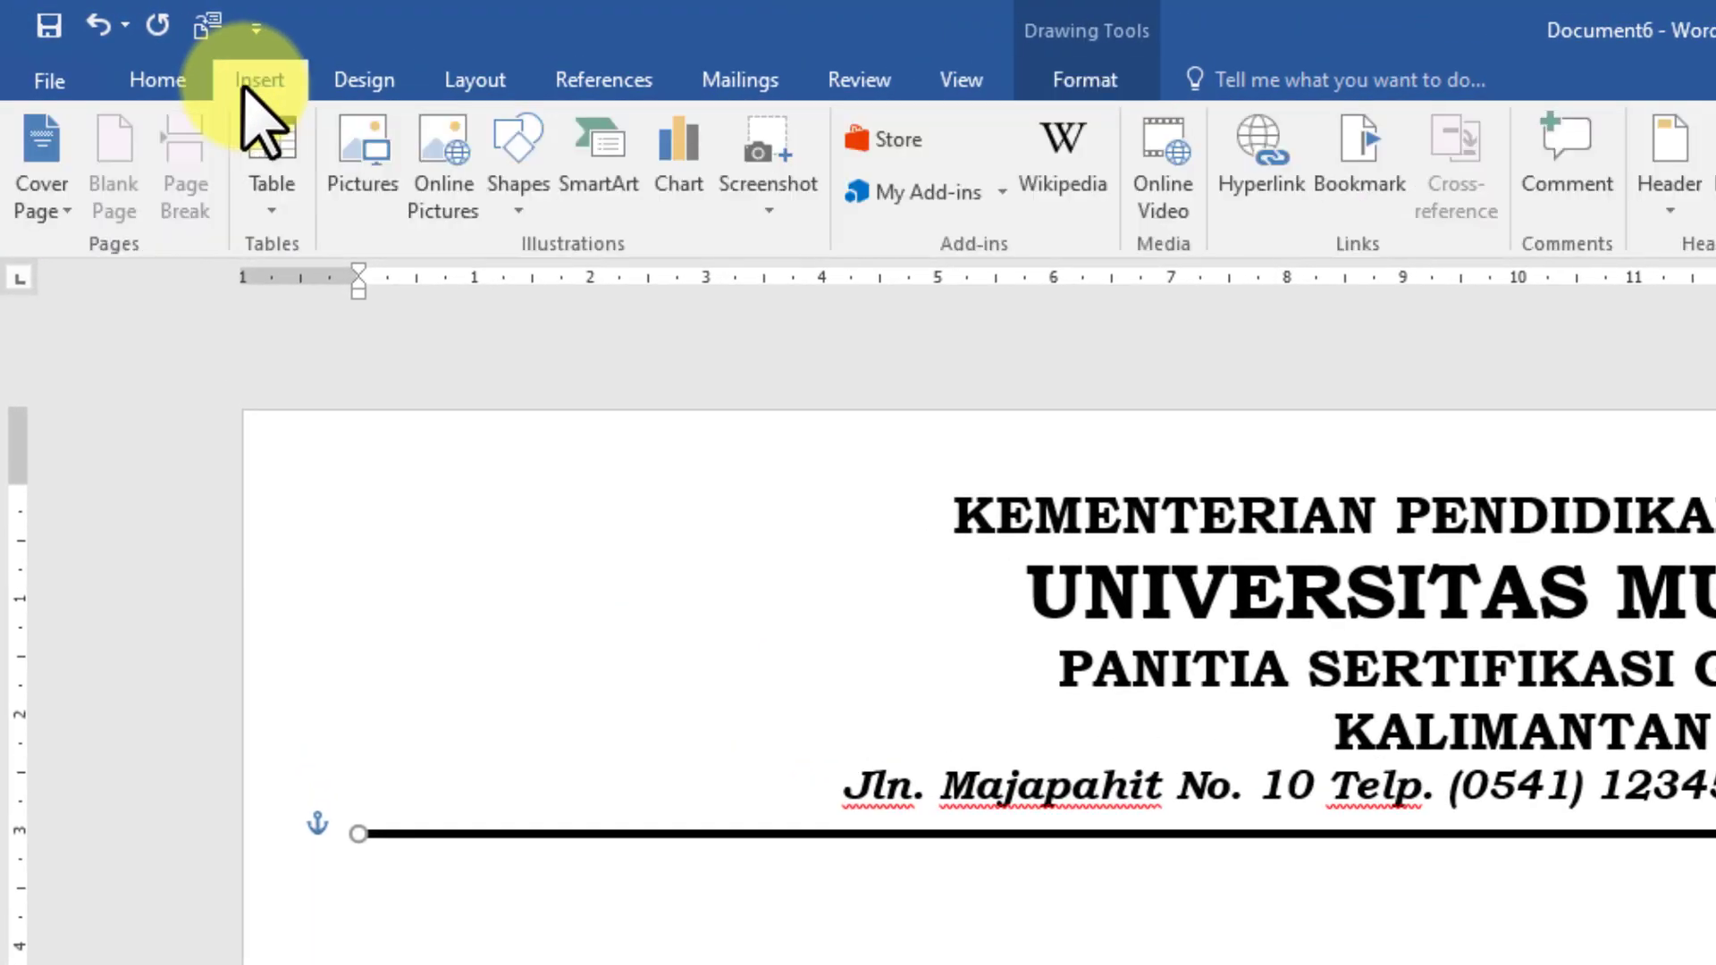
click(379, 157)
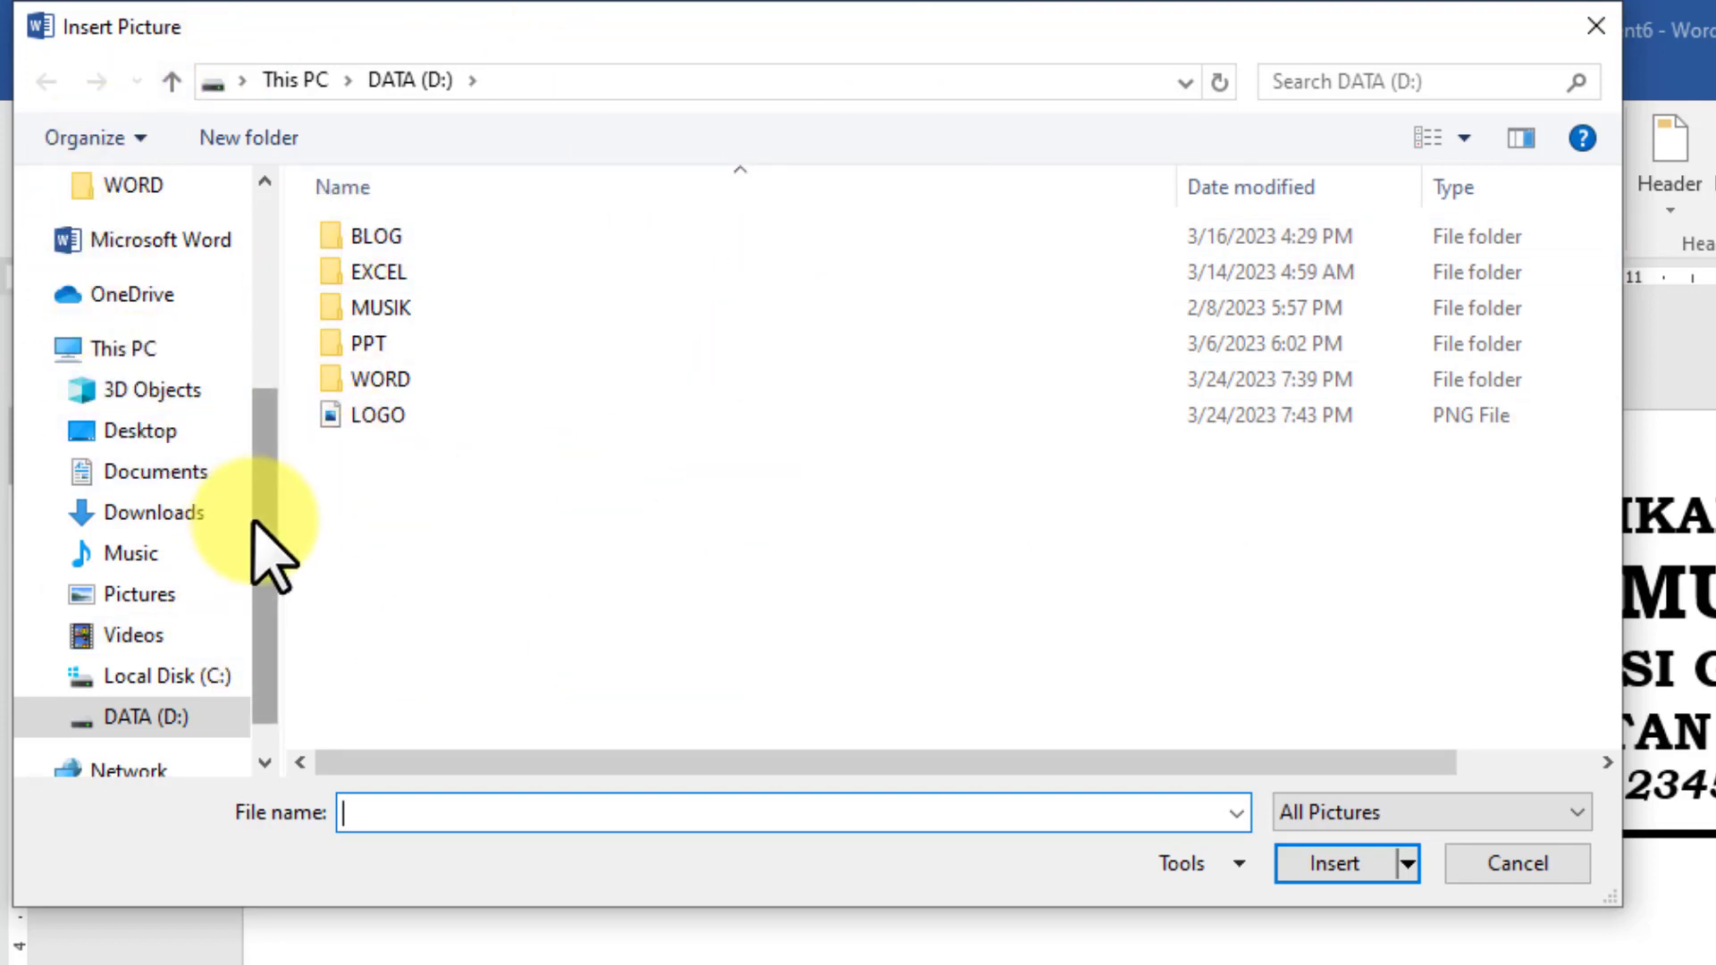
click(356, 427)
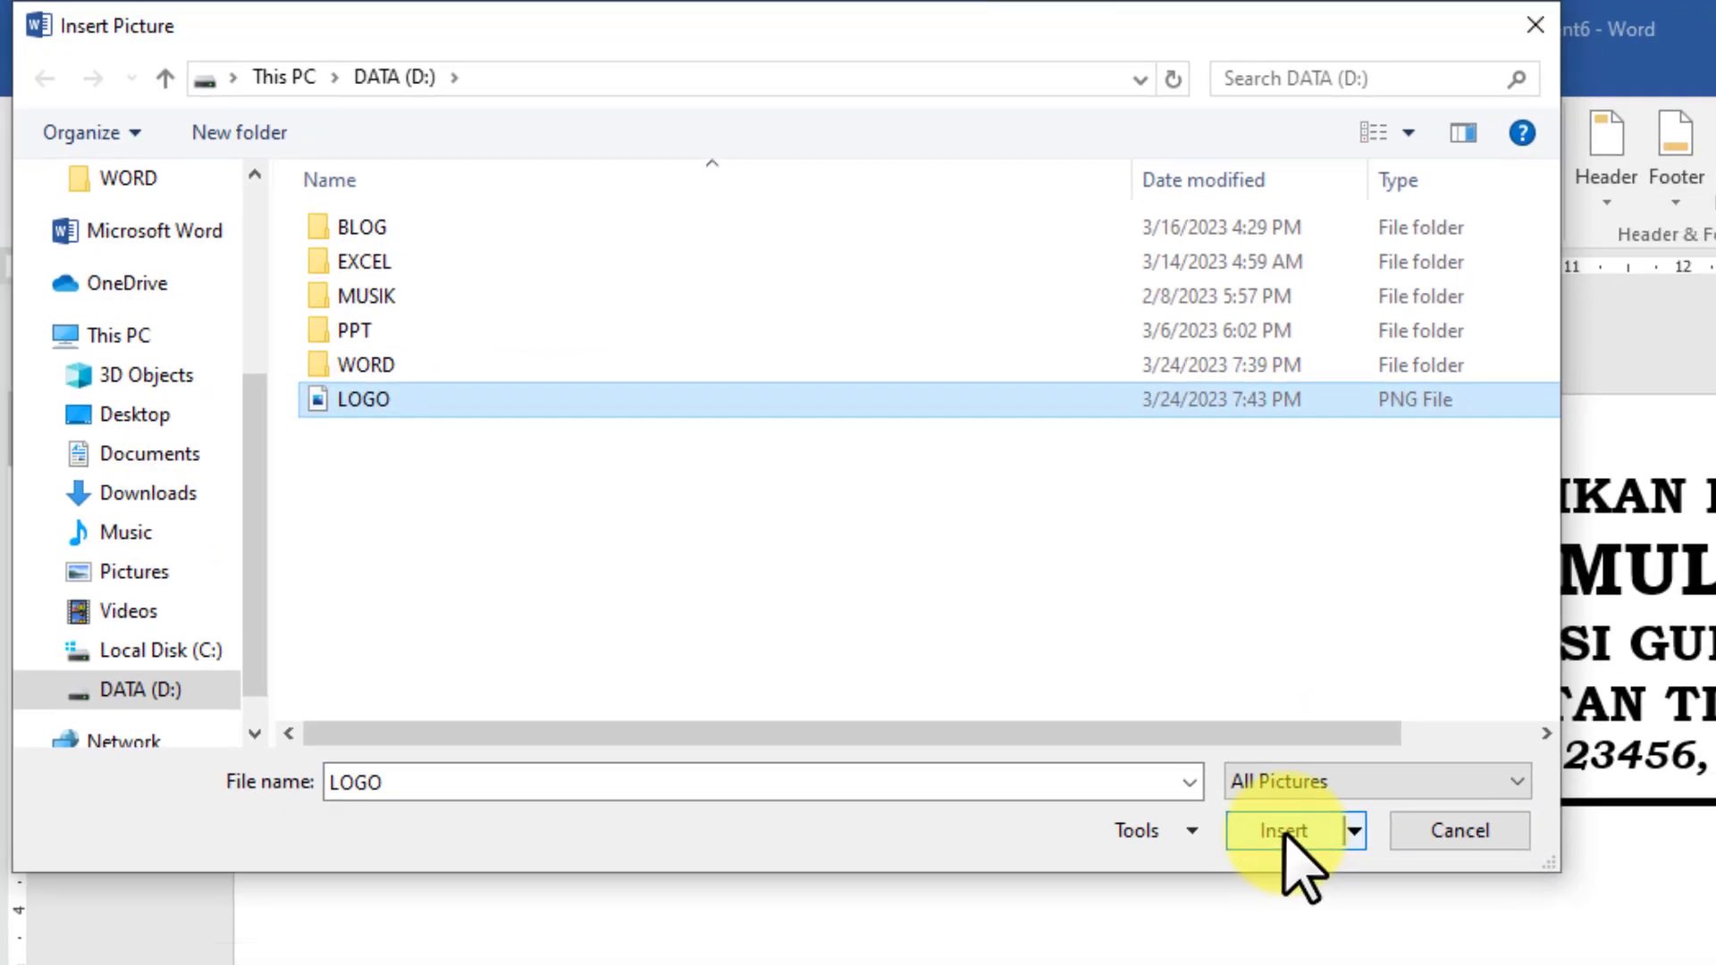
click(1337, 865)
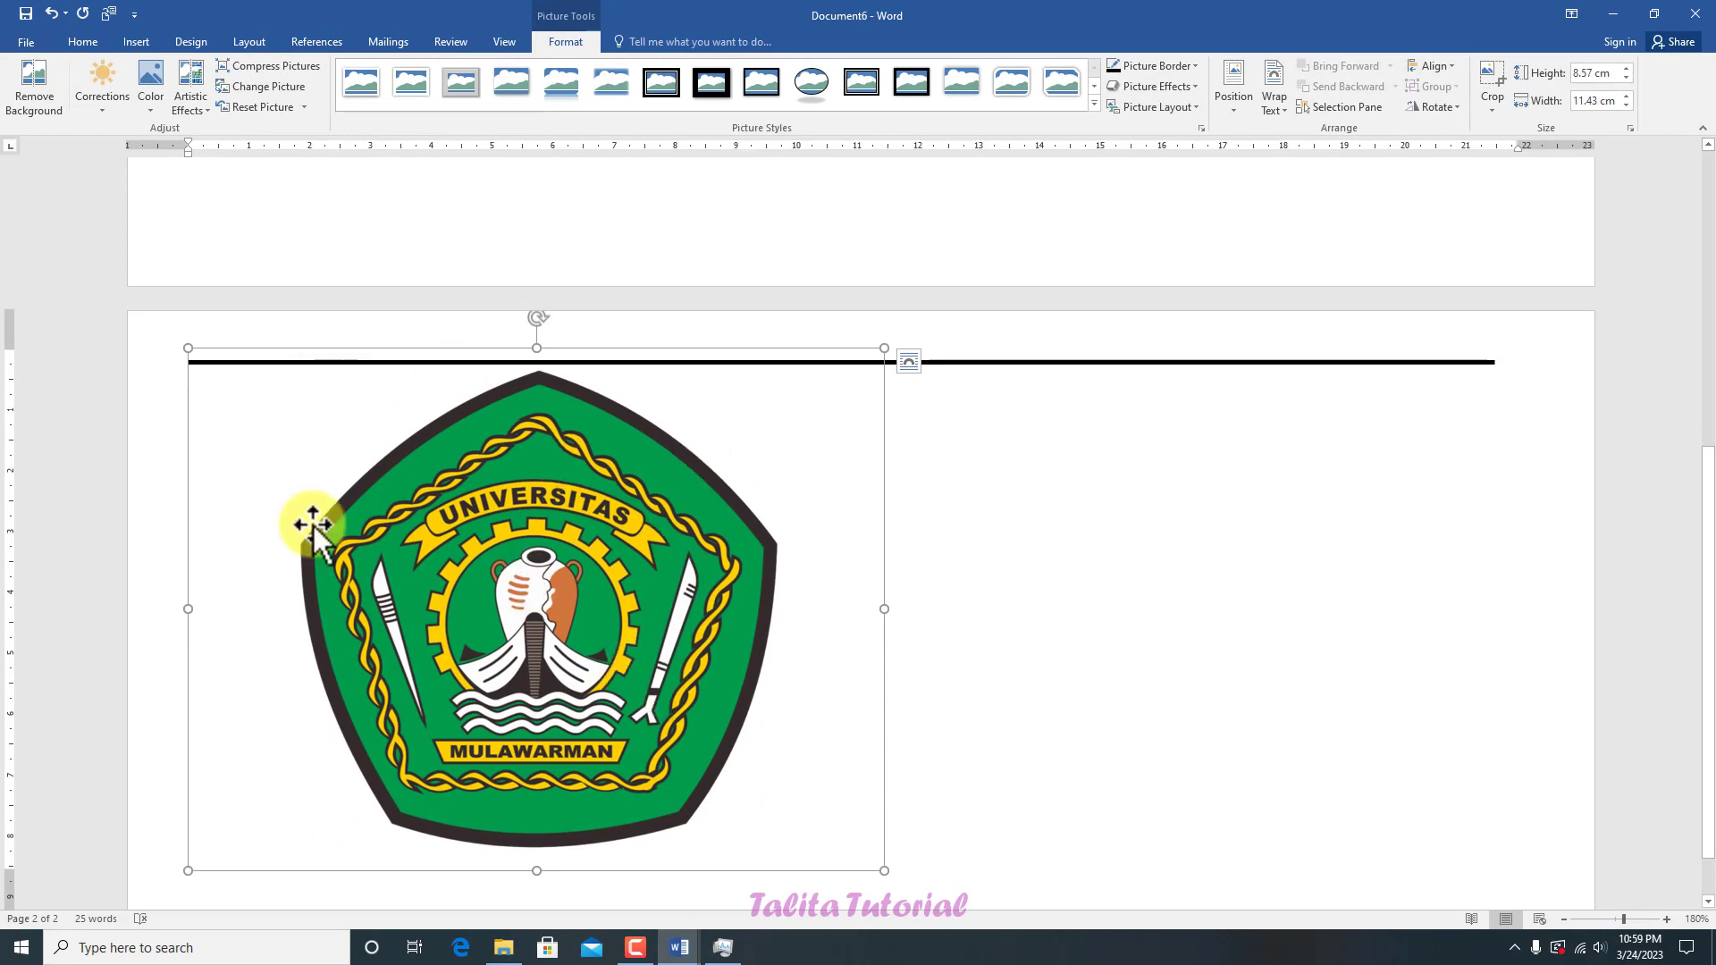
drag(885, 872, 388, 498)
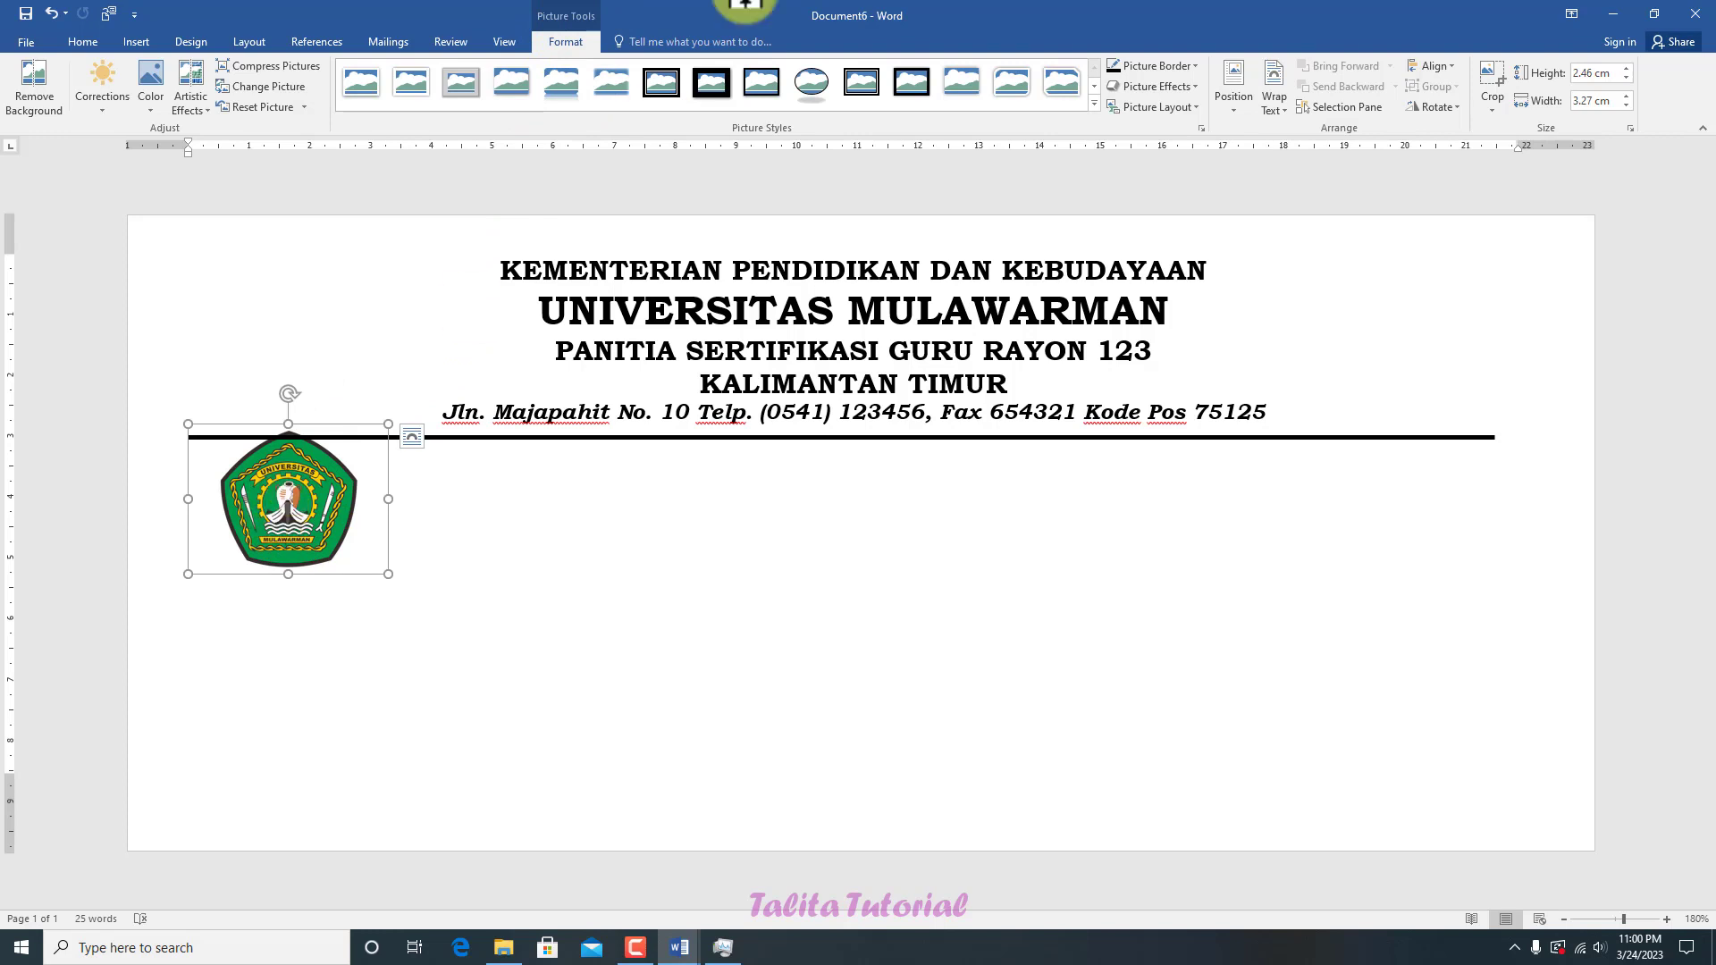
Step: Set the logo's text wrapping to In Front of Text and move it beside the letterhead text, above the divider line
click(1284, 110)
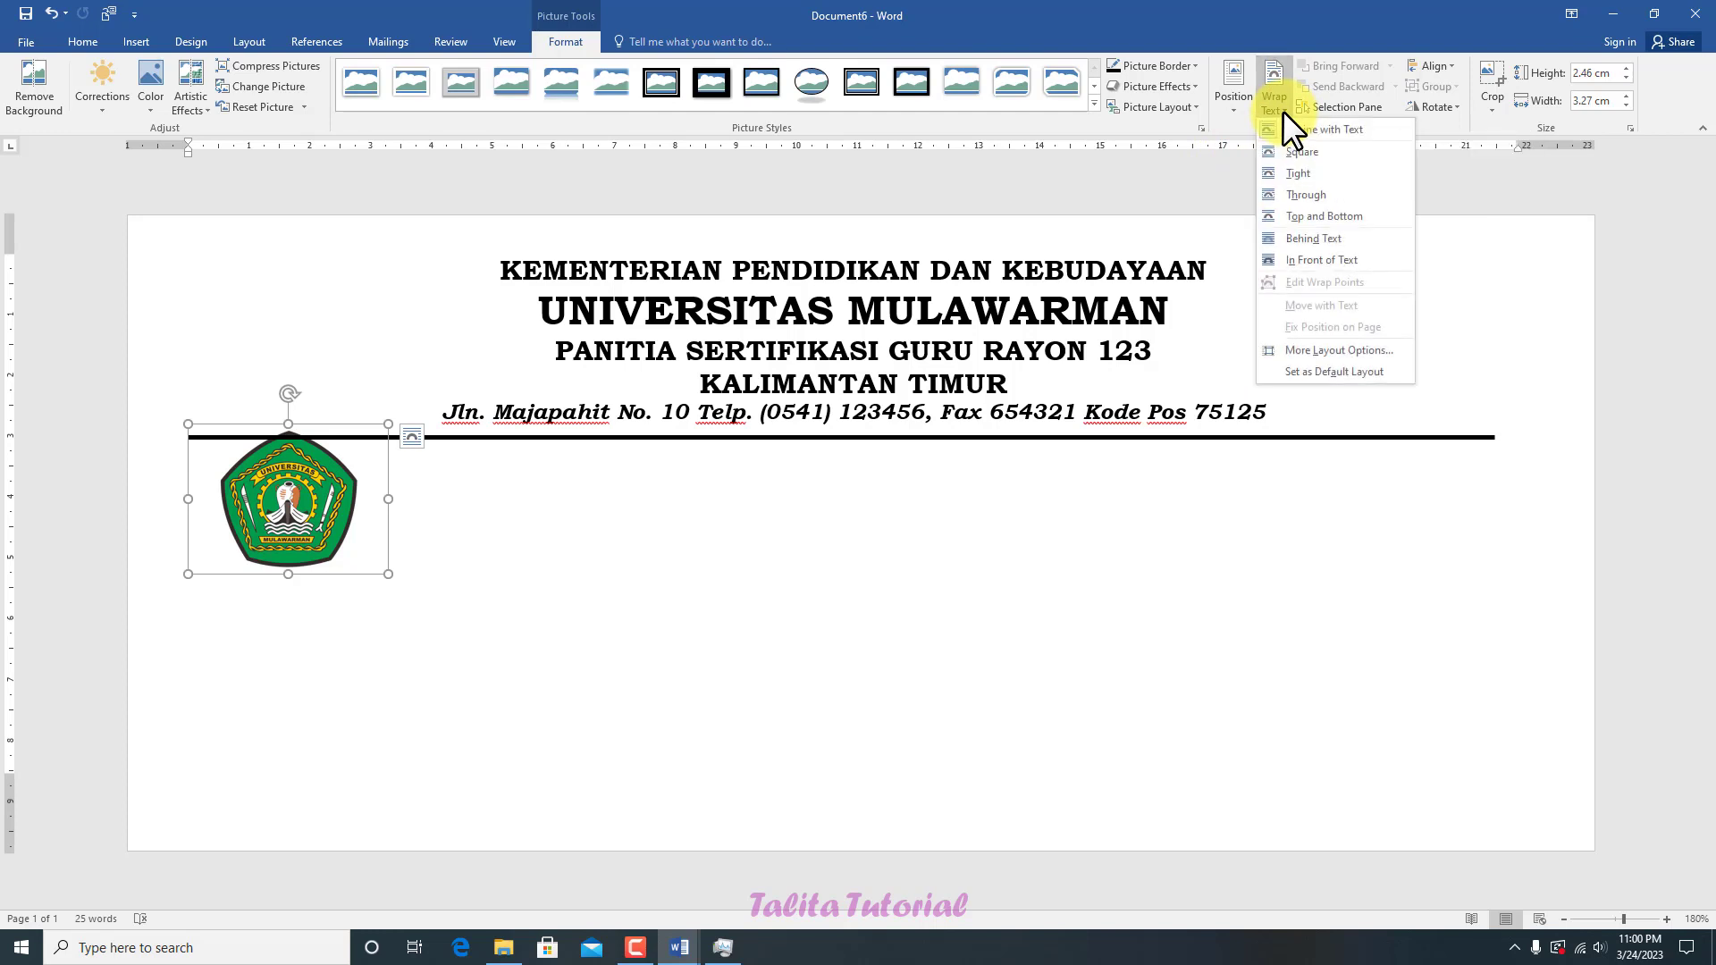
click(1306, 259)
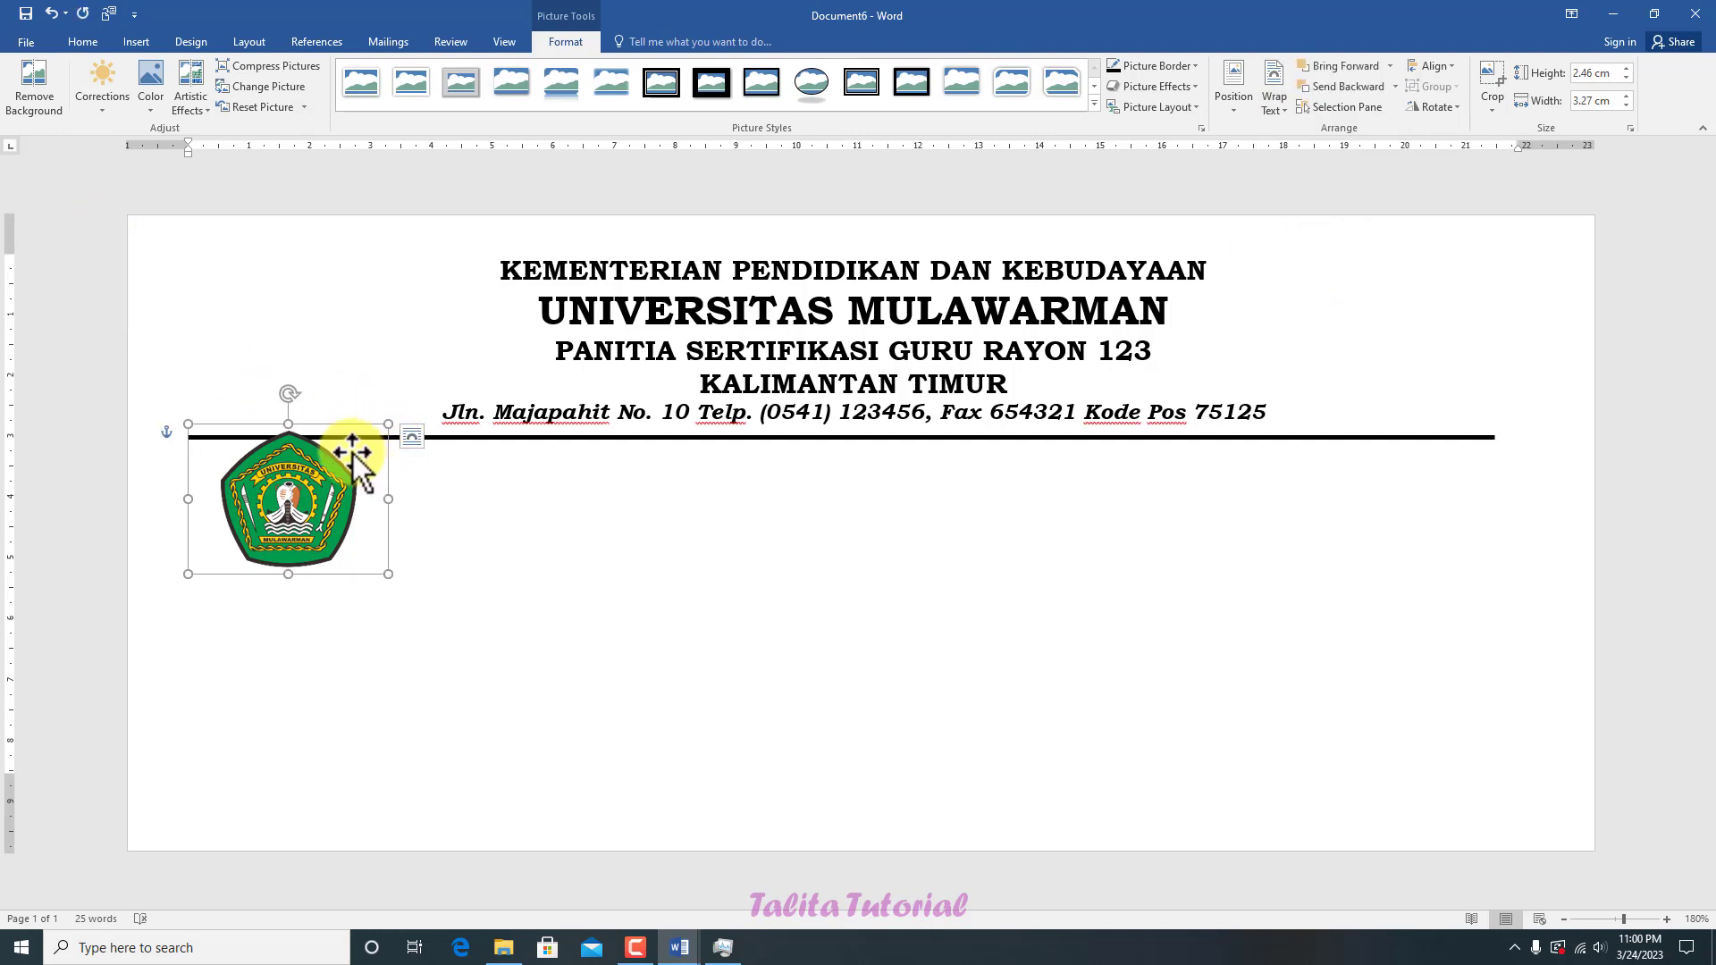
drag(352, 454, 389, 270)
Step: Enlarge the logo to about 2.97 cm high by 3.95 cm wide and position it between the left margin and the letterhead text
drag(432, 404, 441, 413)
drag(411, 284, 397, 281)
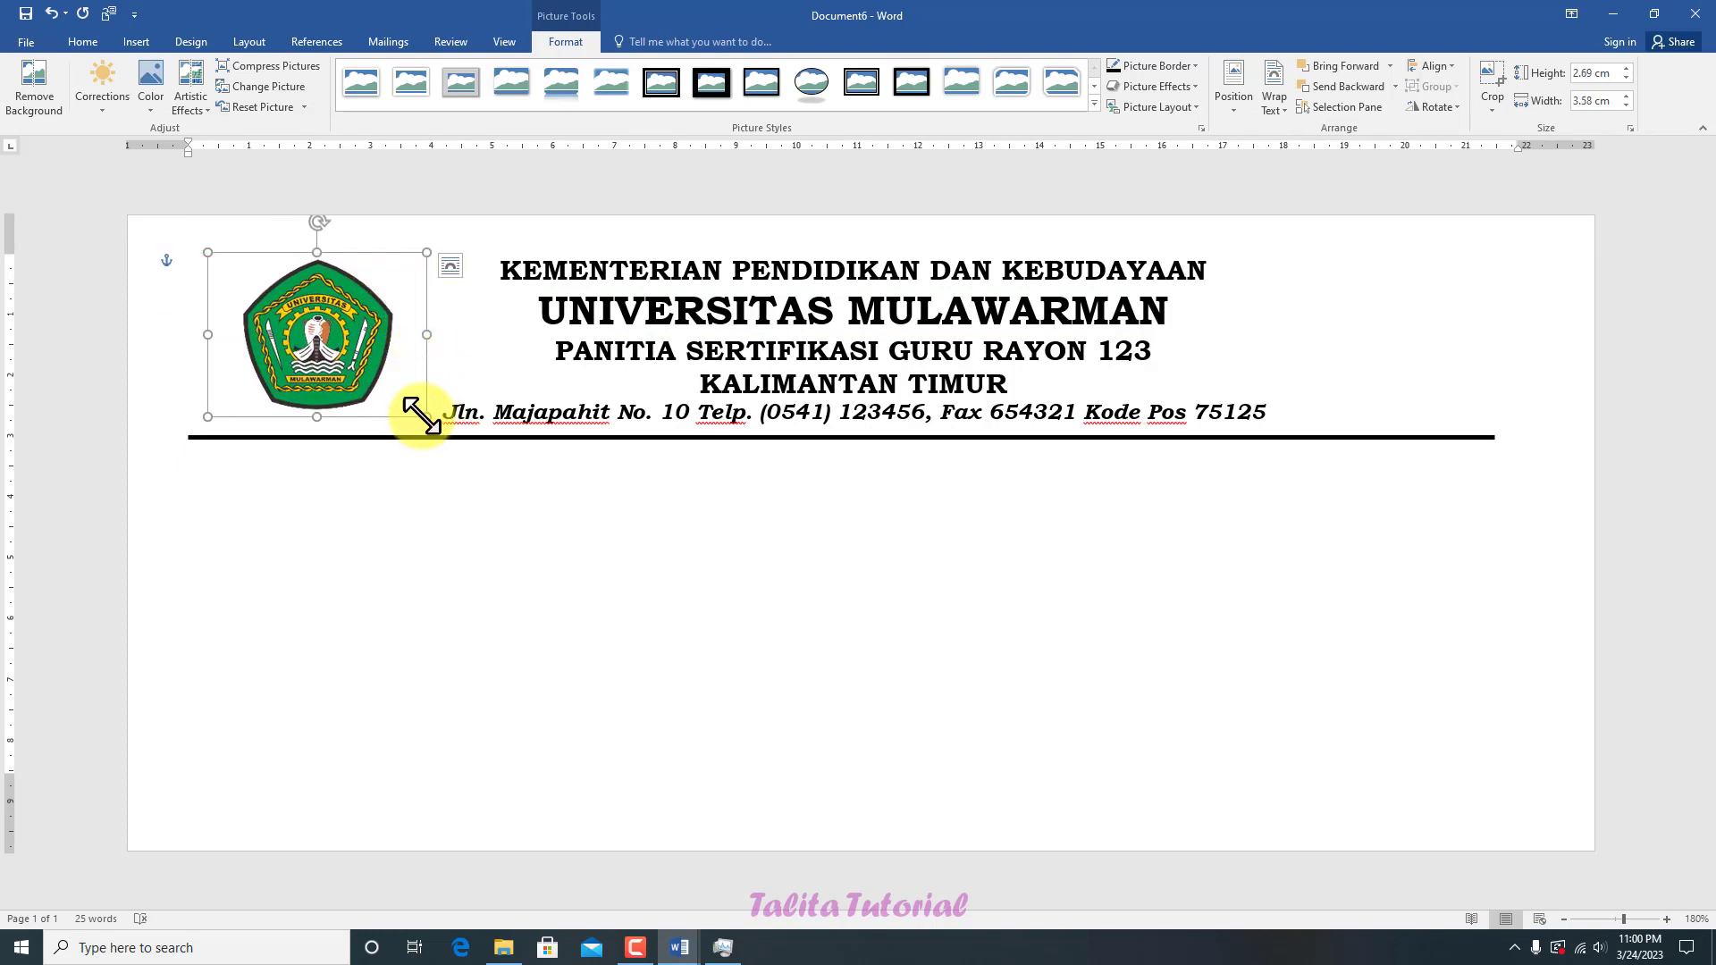
drag(427, 416, 442, 428)
drag(416, 288, 399, 285)
drag(426, 430, 433, 434)
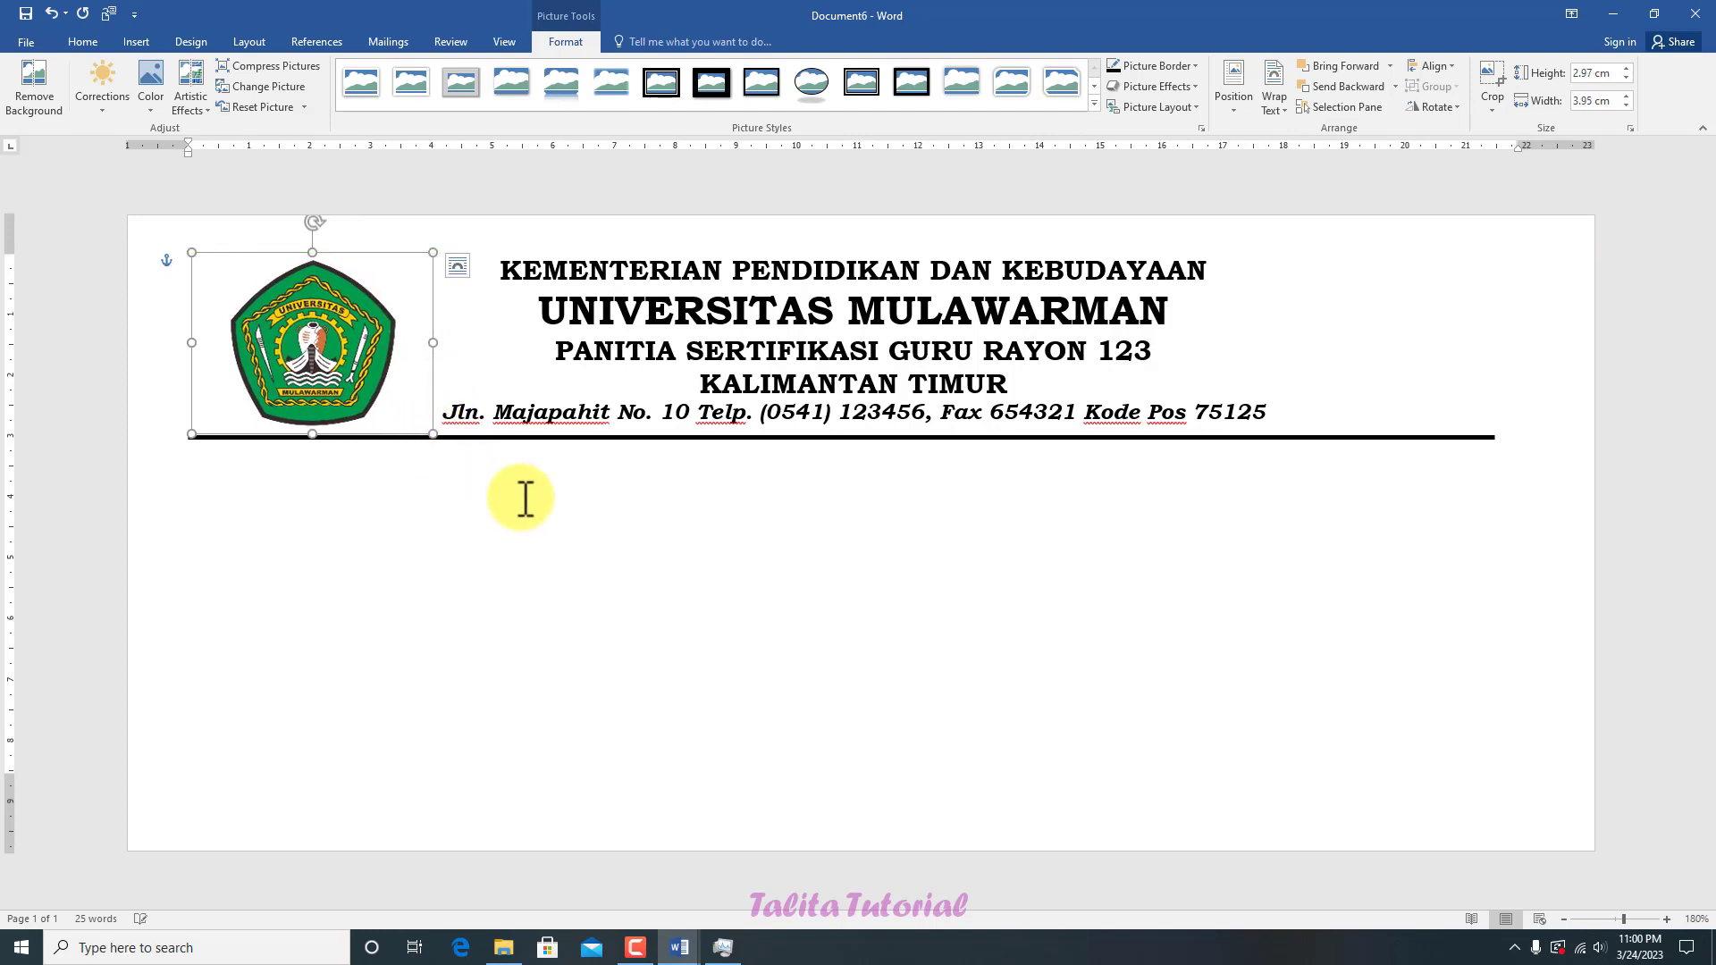
click(471, 517)
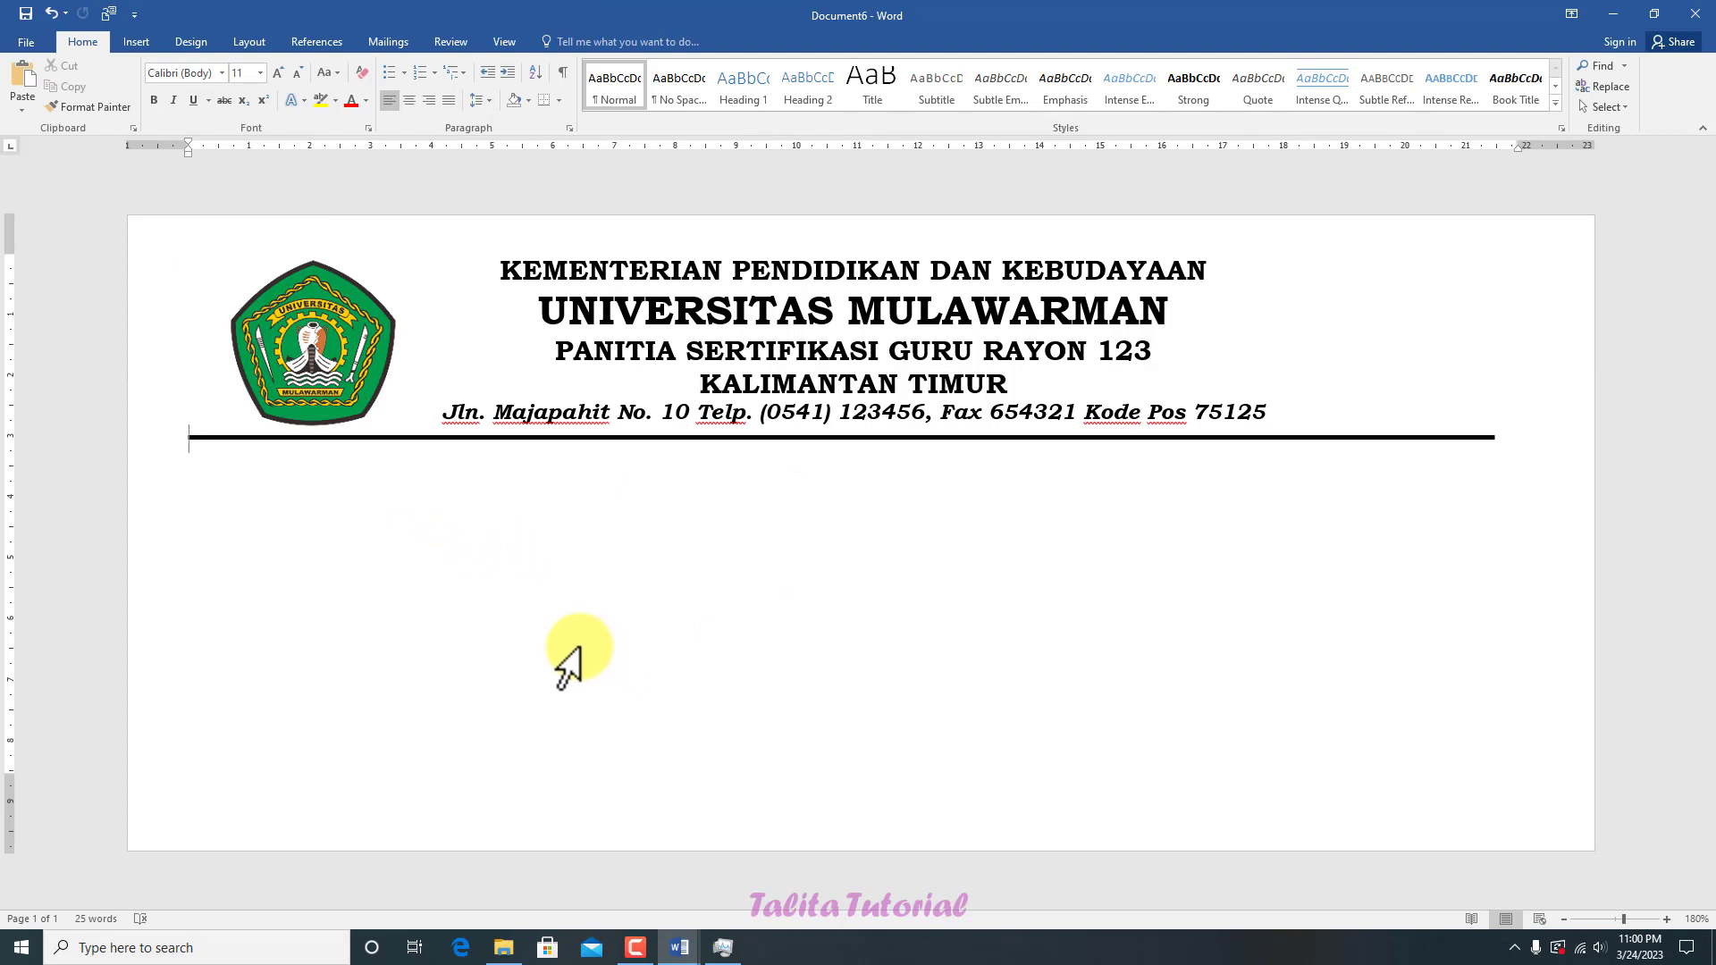
Step: Check the envelope's letterhead and logo layout in the print preview, and return to the document
click(21, 42)
click(27, 257)
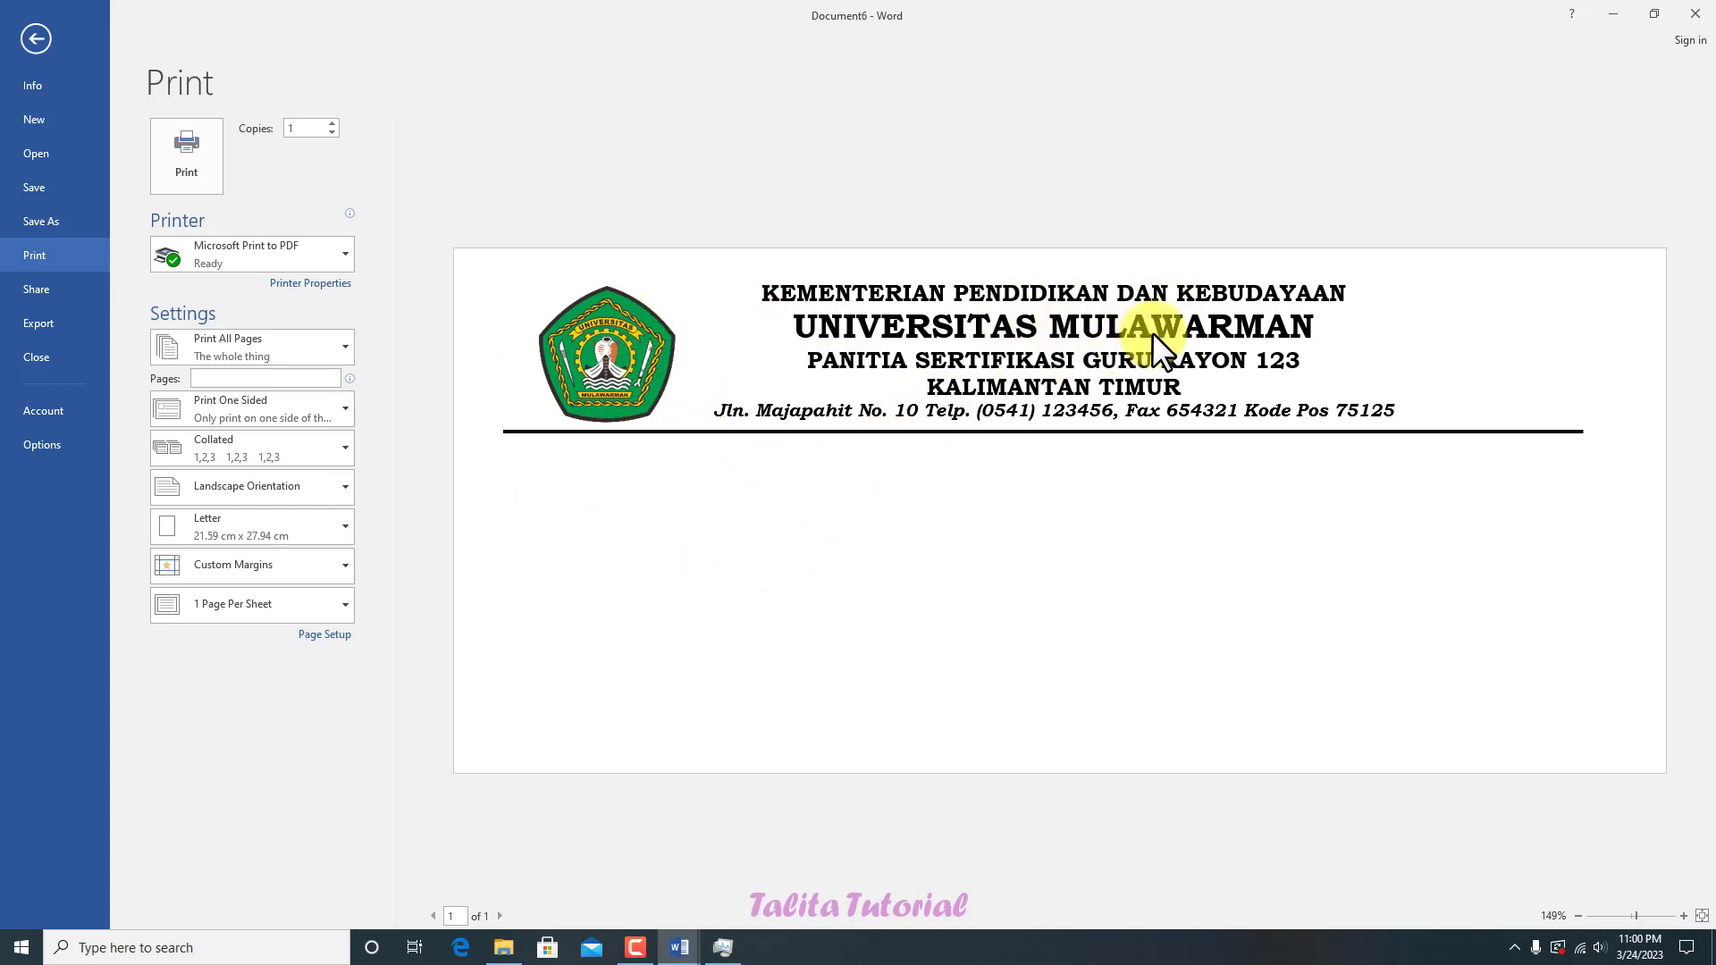
click(41, 39)
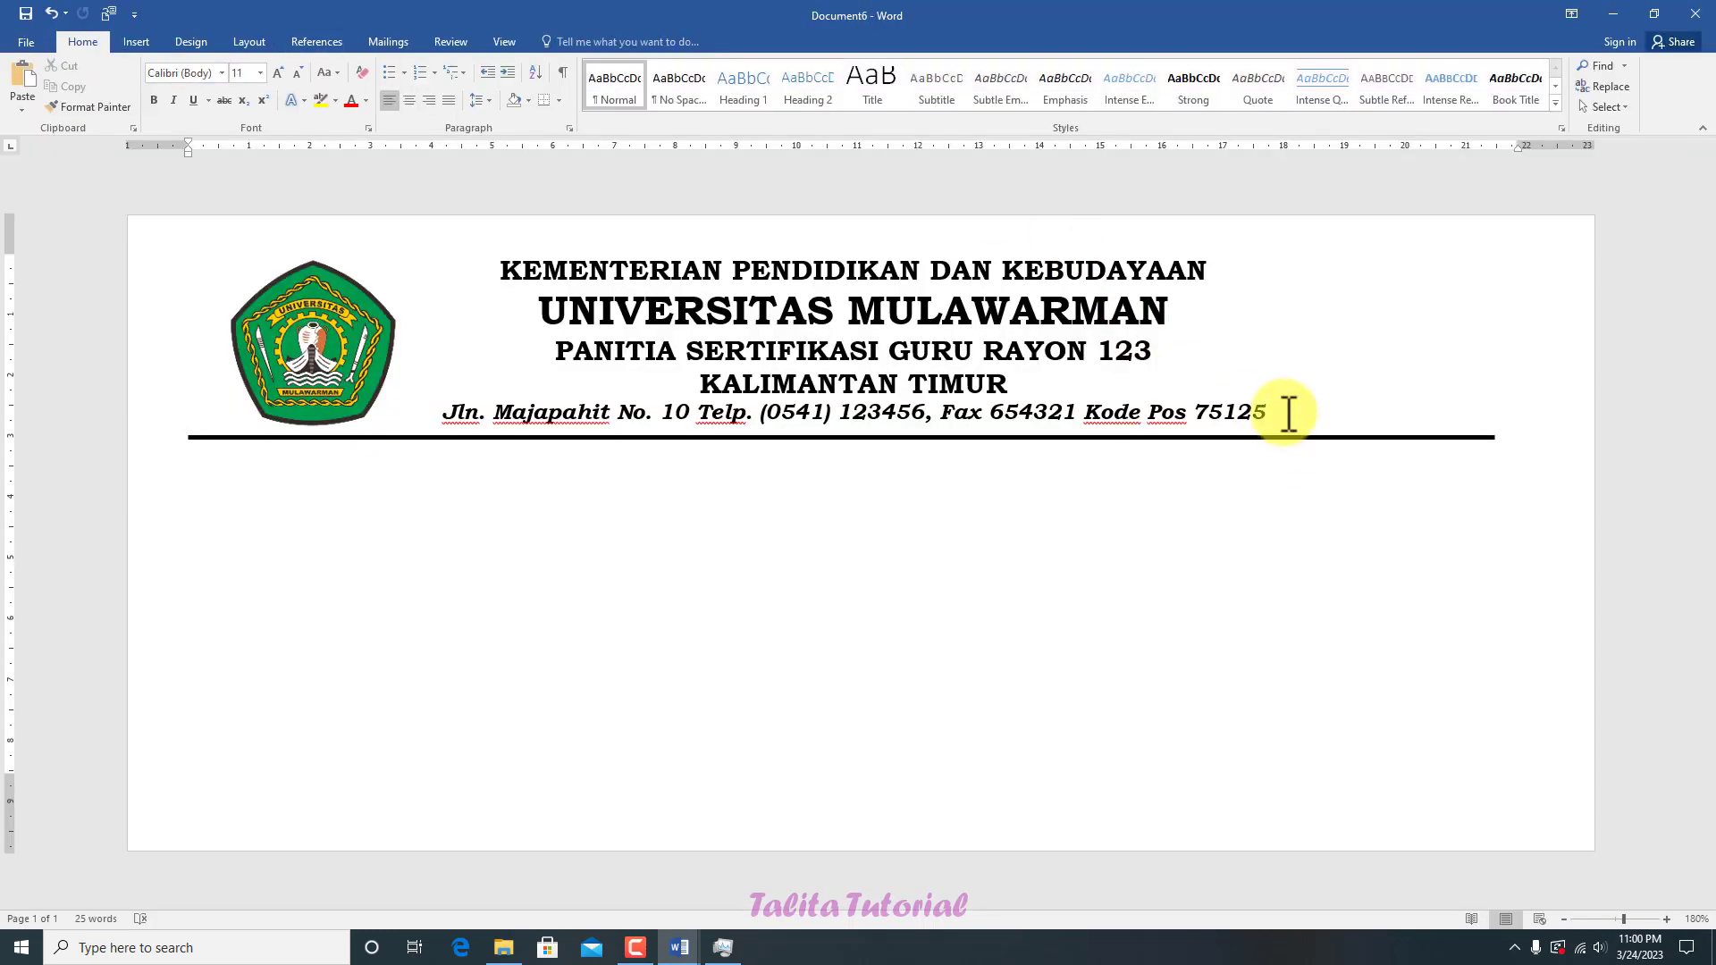
Step: Indent all the letterhead lines by about 0.5 cm and nudge the logo slightly to the right
drag(1291, 414, 536, 268)
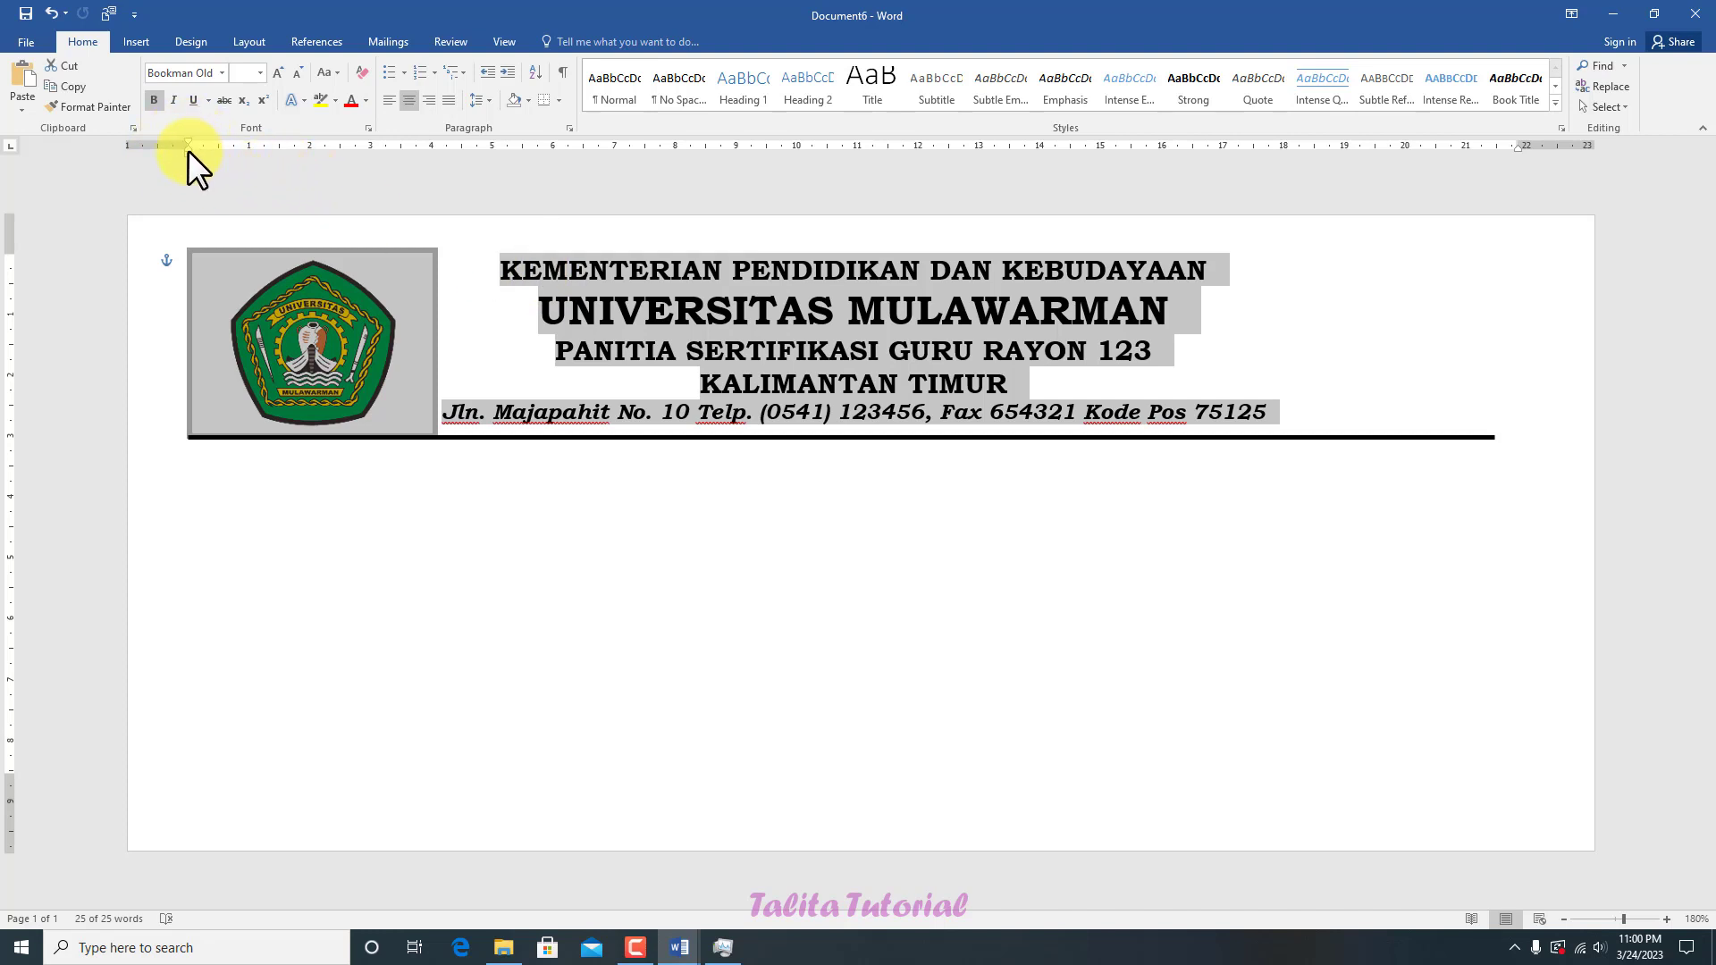
drag(188, 148, 214, 152)
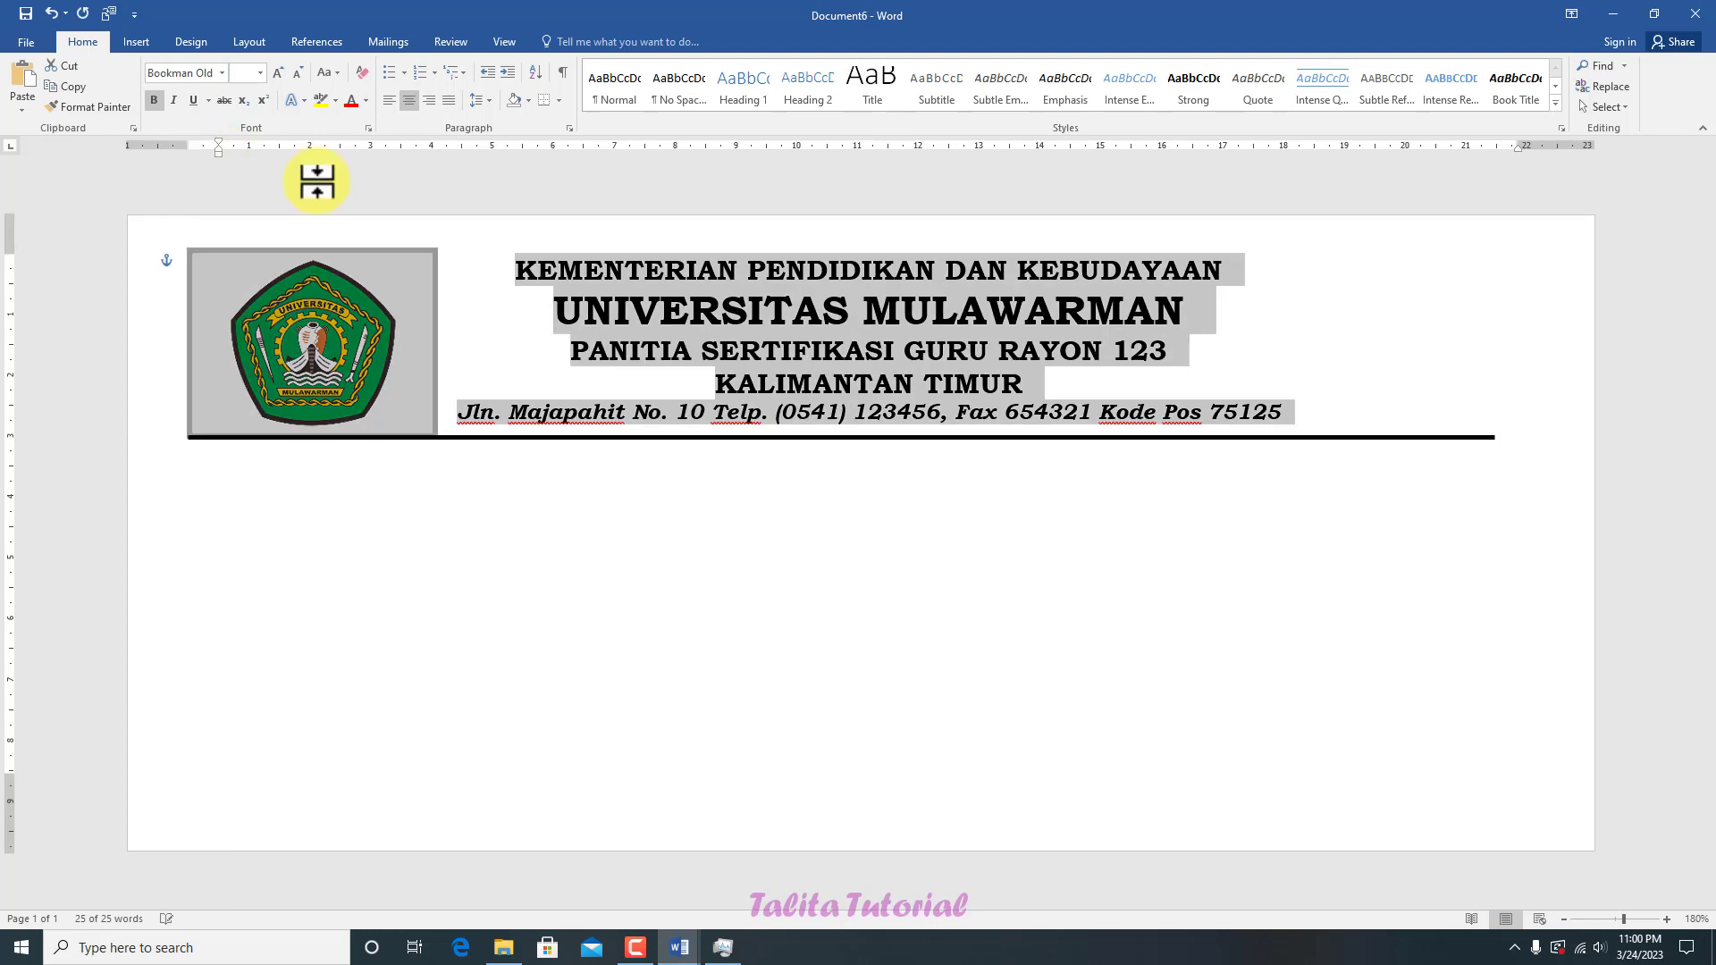
click(464, 526)
click(346, 351)
drag(347, 341, 361, 341)
click(517, 509)
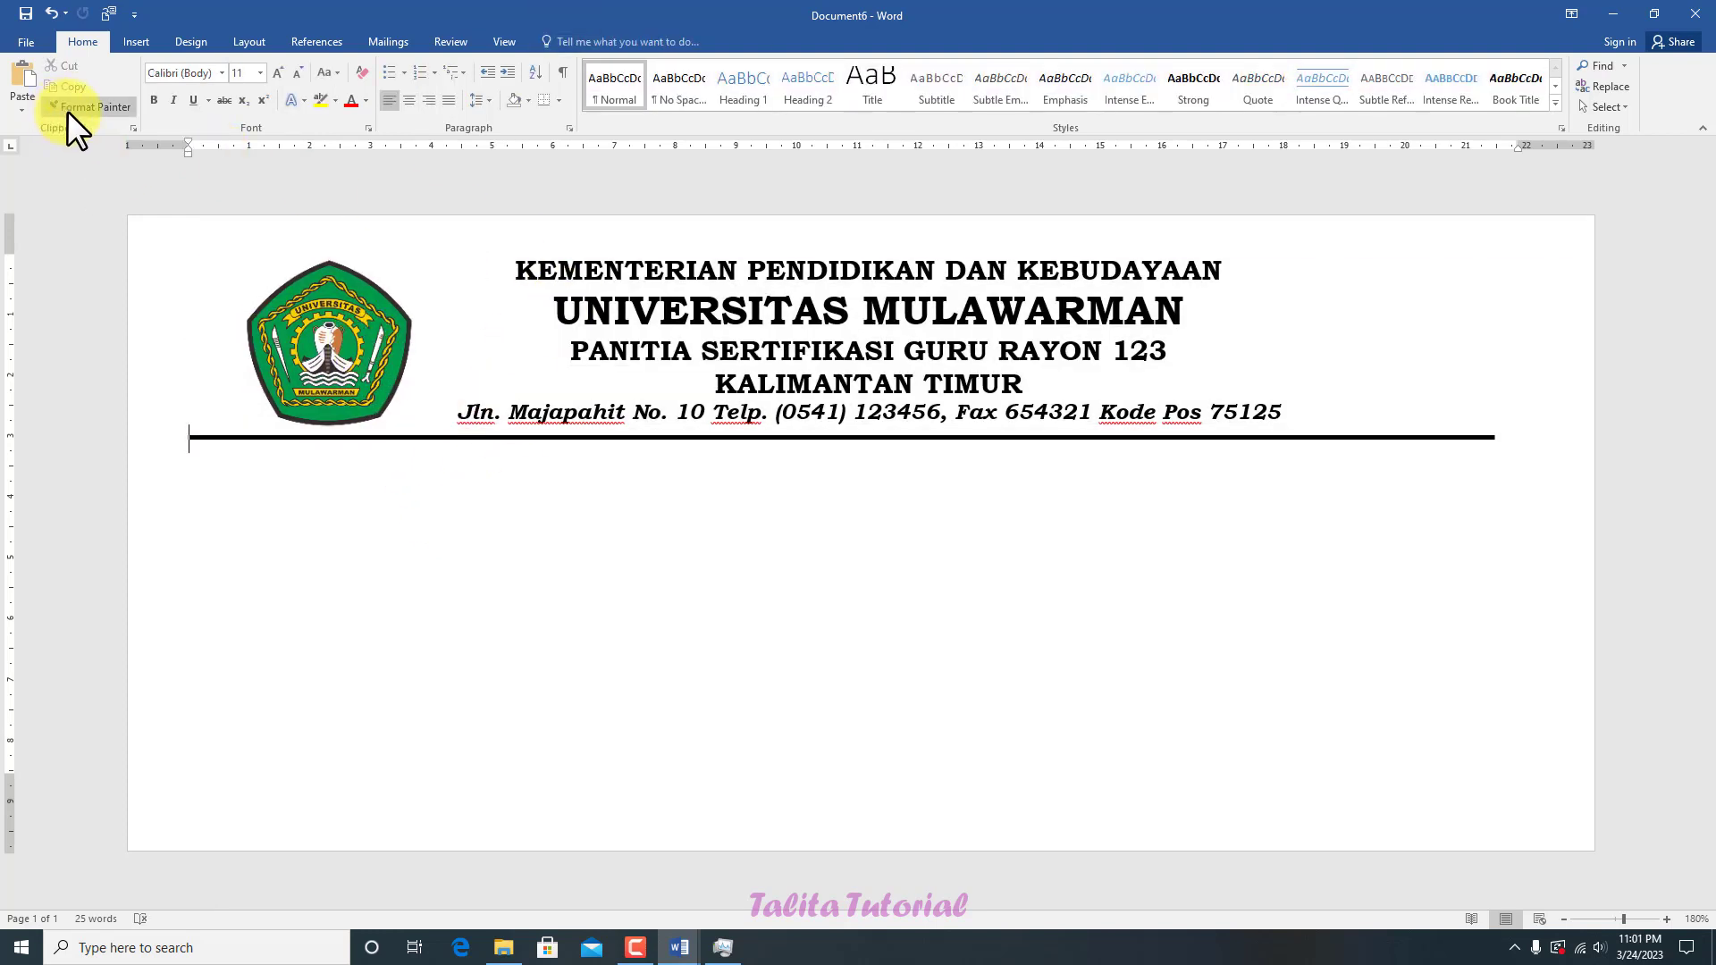
Step: Review the adjusted letterhead and logo spacing in the print preview, and return to editing
click(25, 43)
click(53, 252)
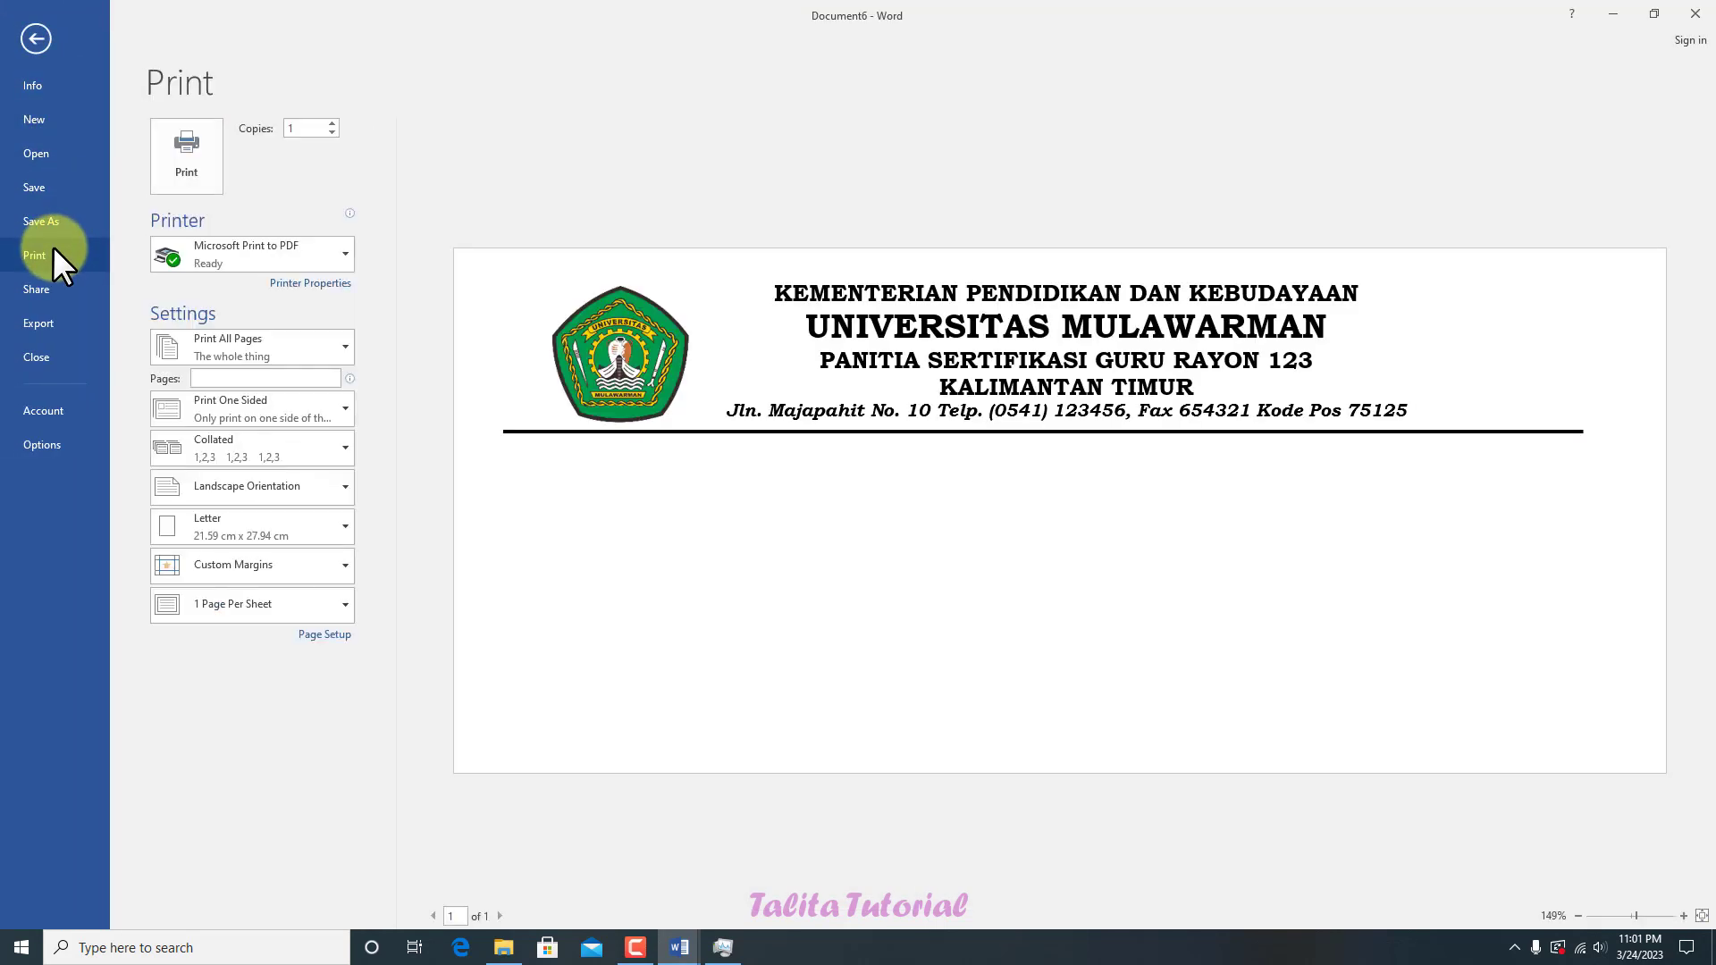
click(36, 40)
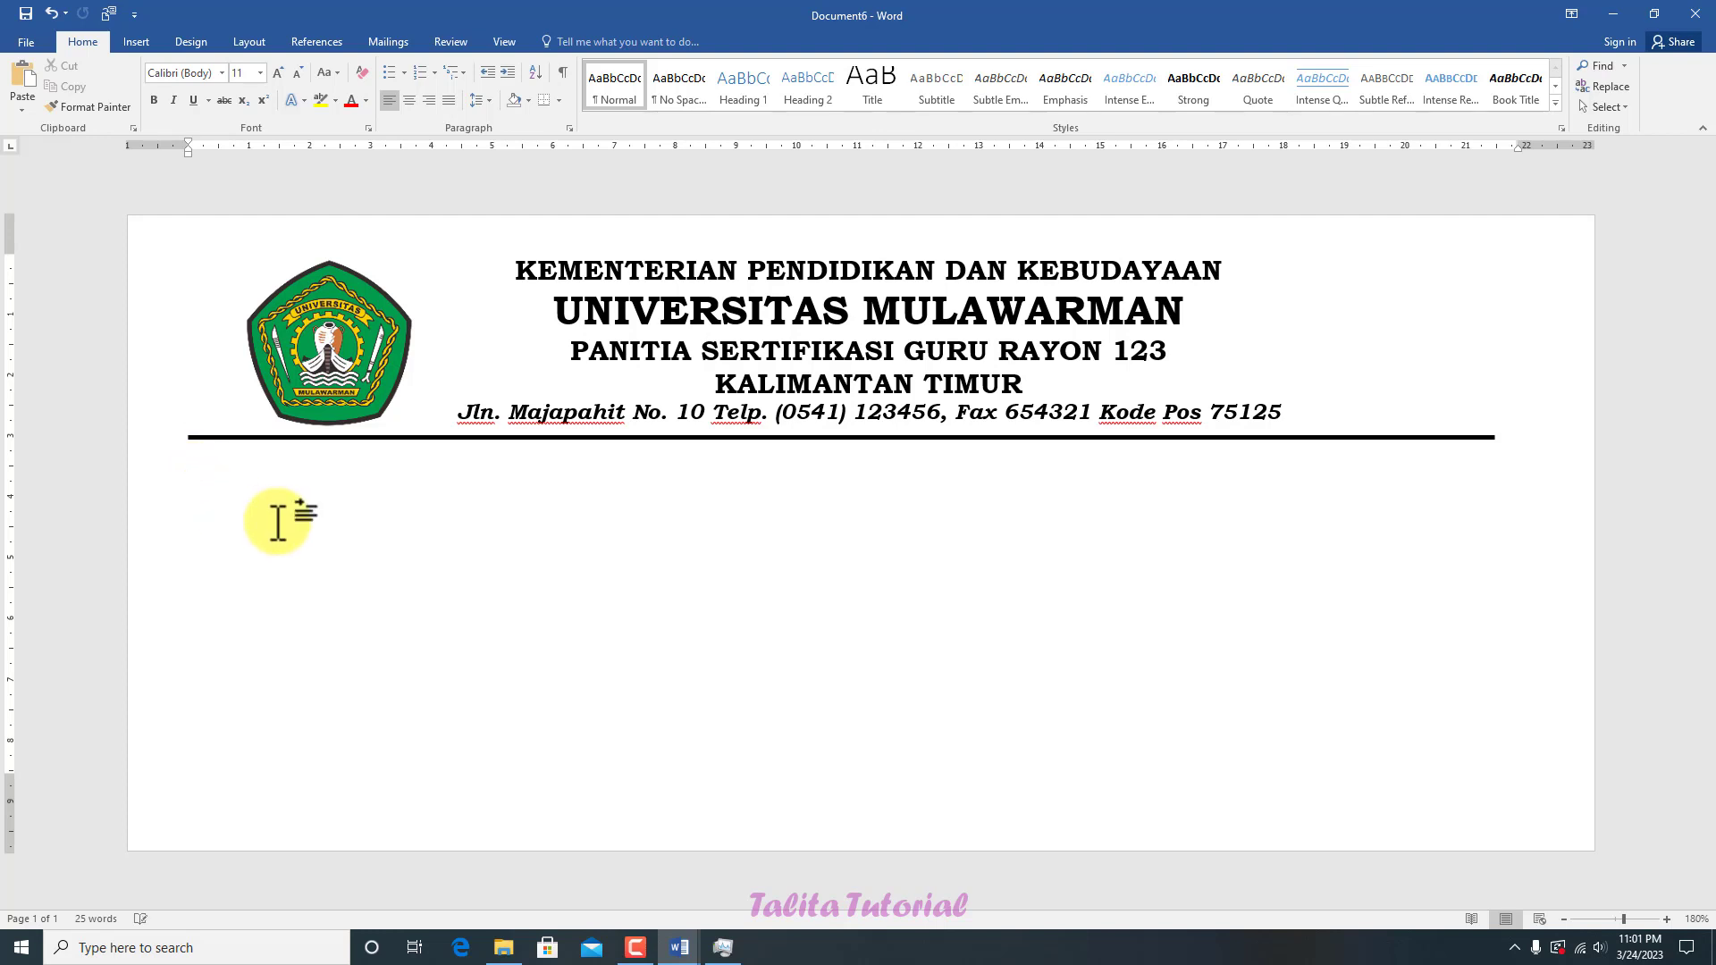
Step: Add a "Nomor :" line followed by a long row of dots at the left margin beneath the divider line
text(n)
key(BackSpace)
text(Nomor : ................................................................)
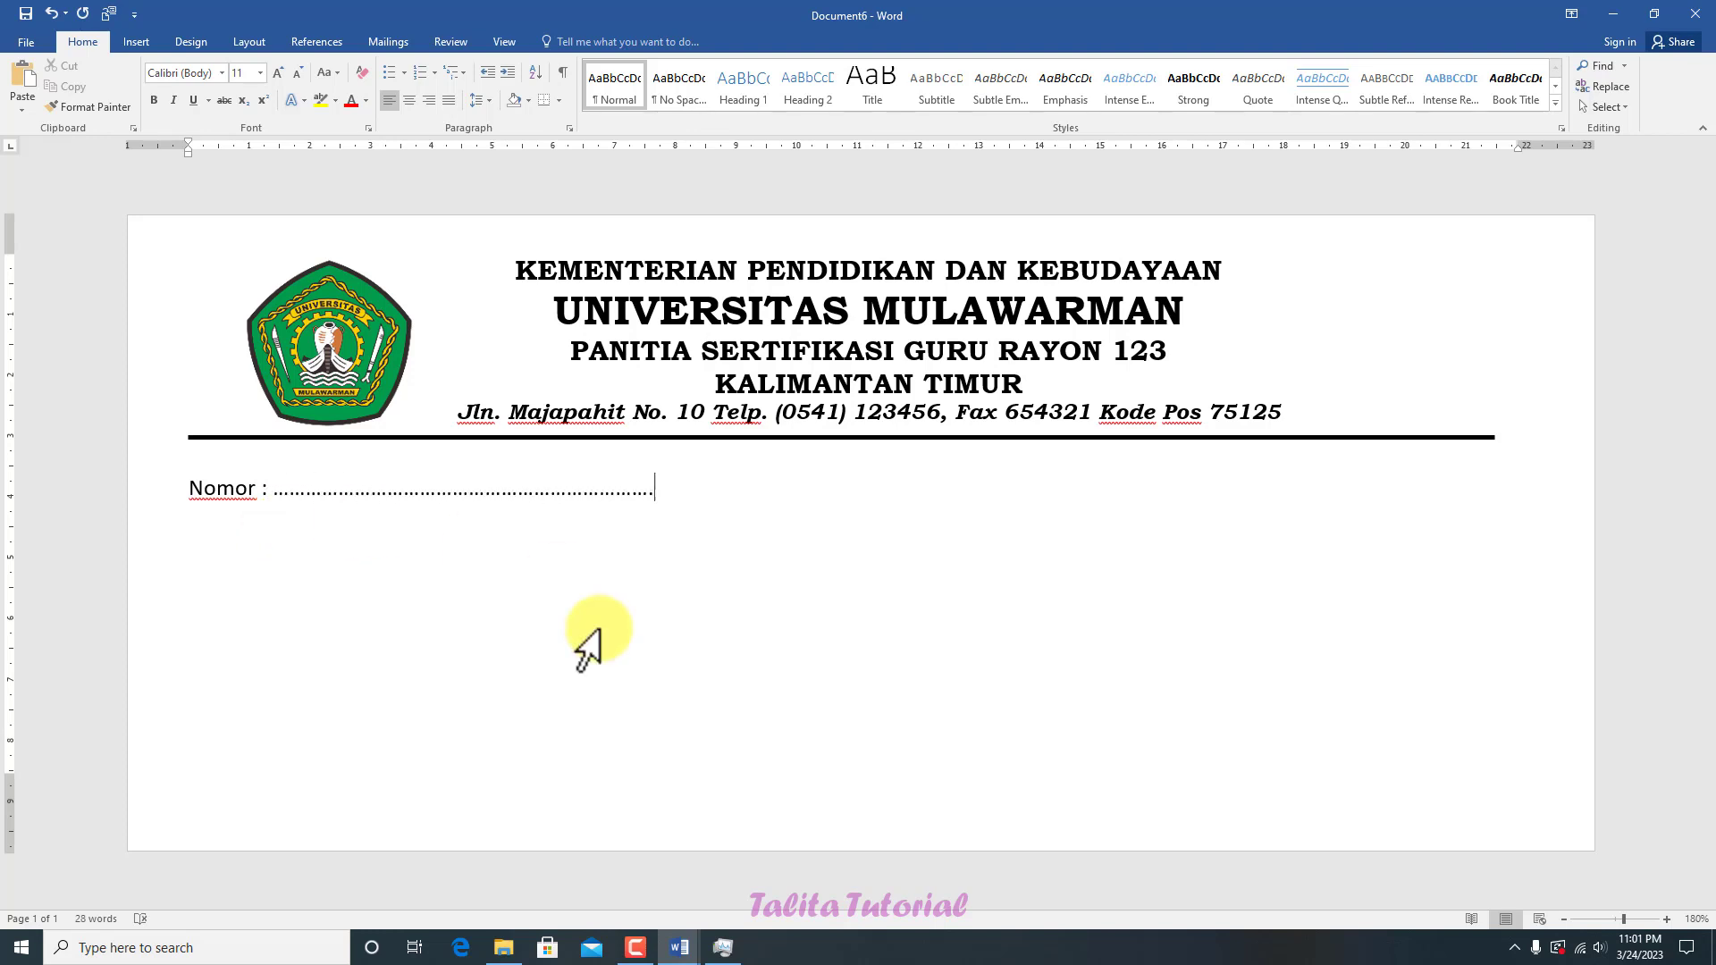
Step: Examine the recipient box in the finished BUAT AMPLOP document, and return to Document6
click(681, 945)
click(601, 871)
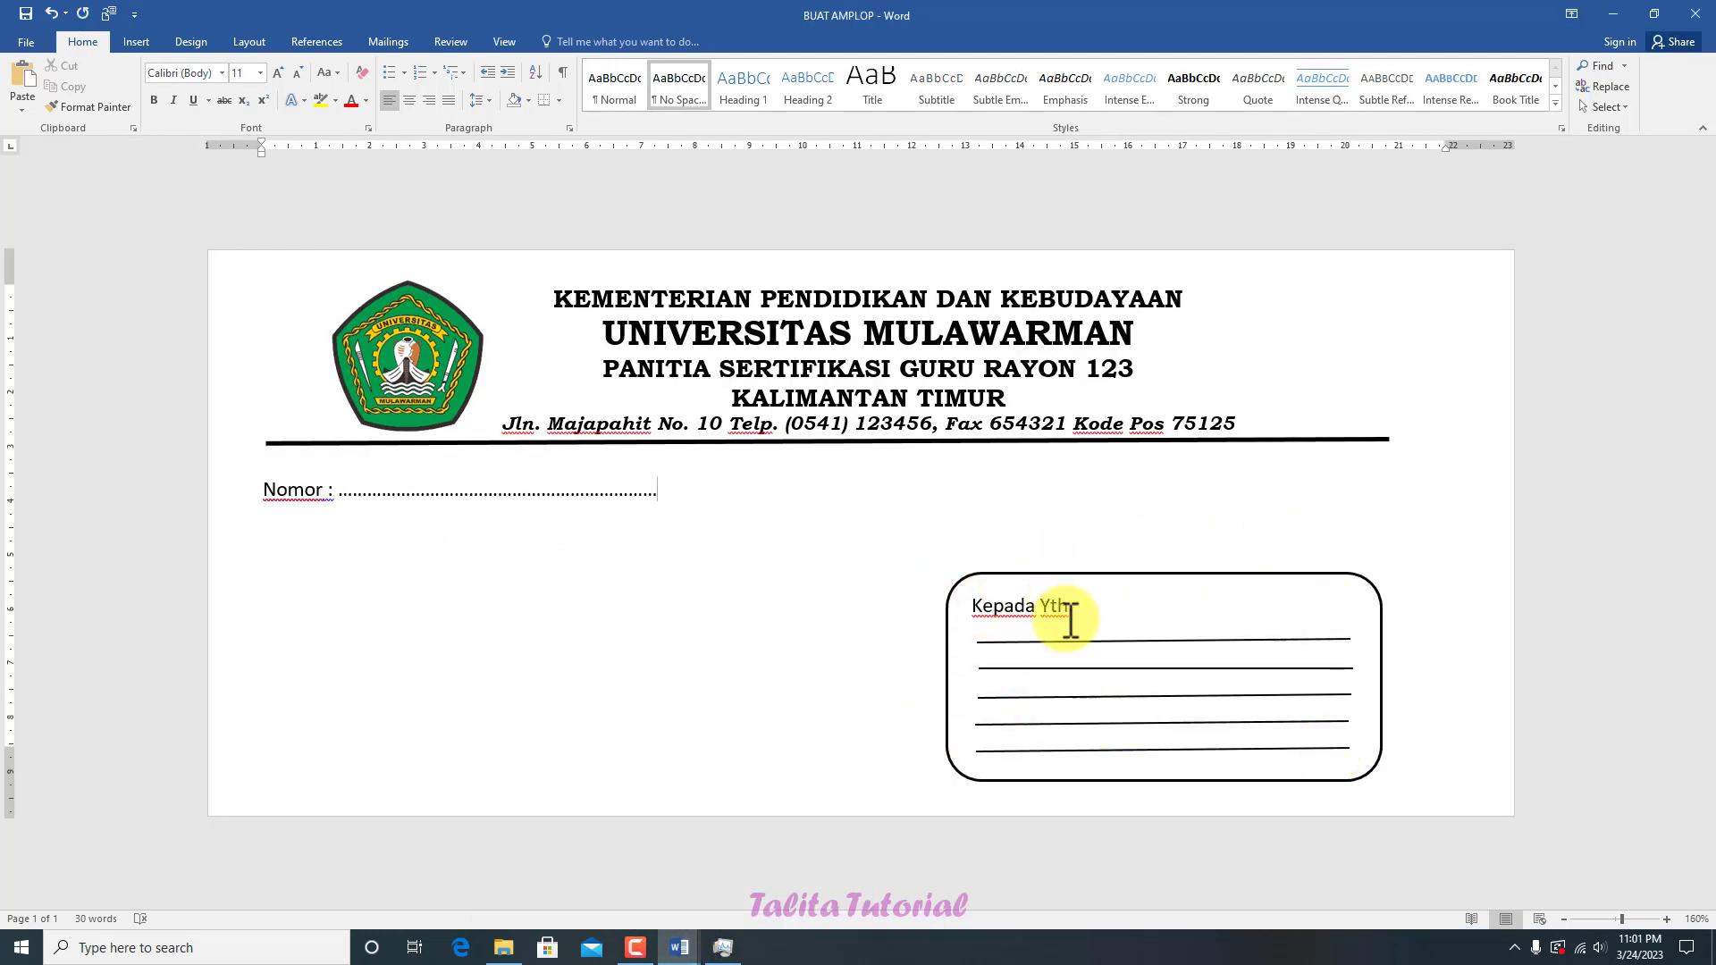
click(681, 945)
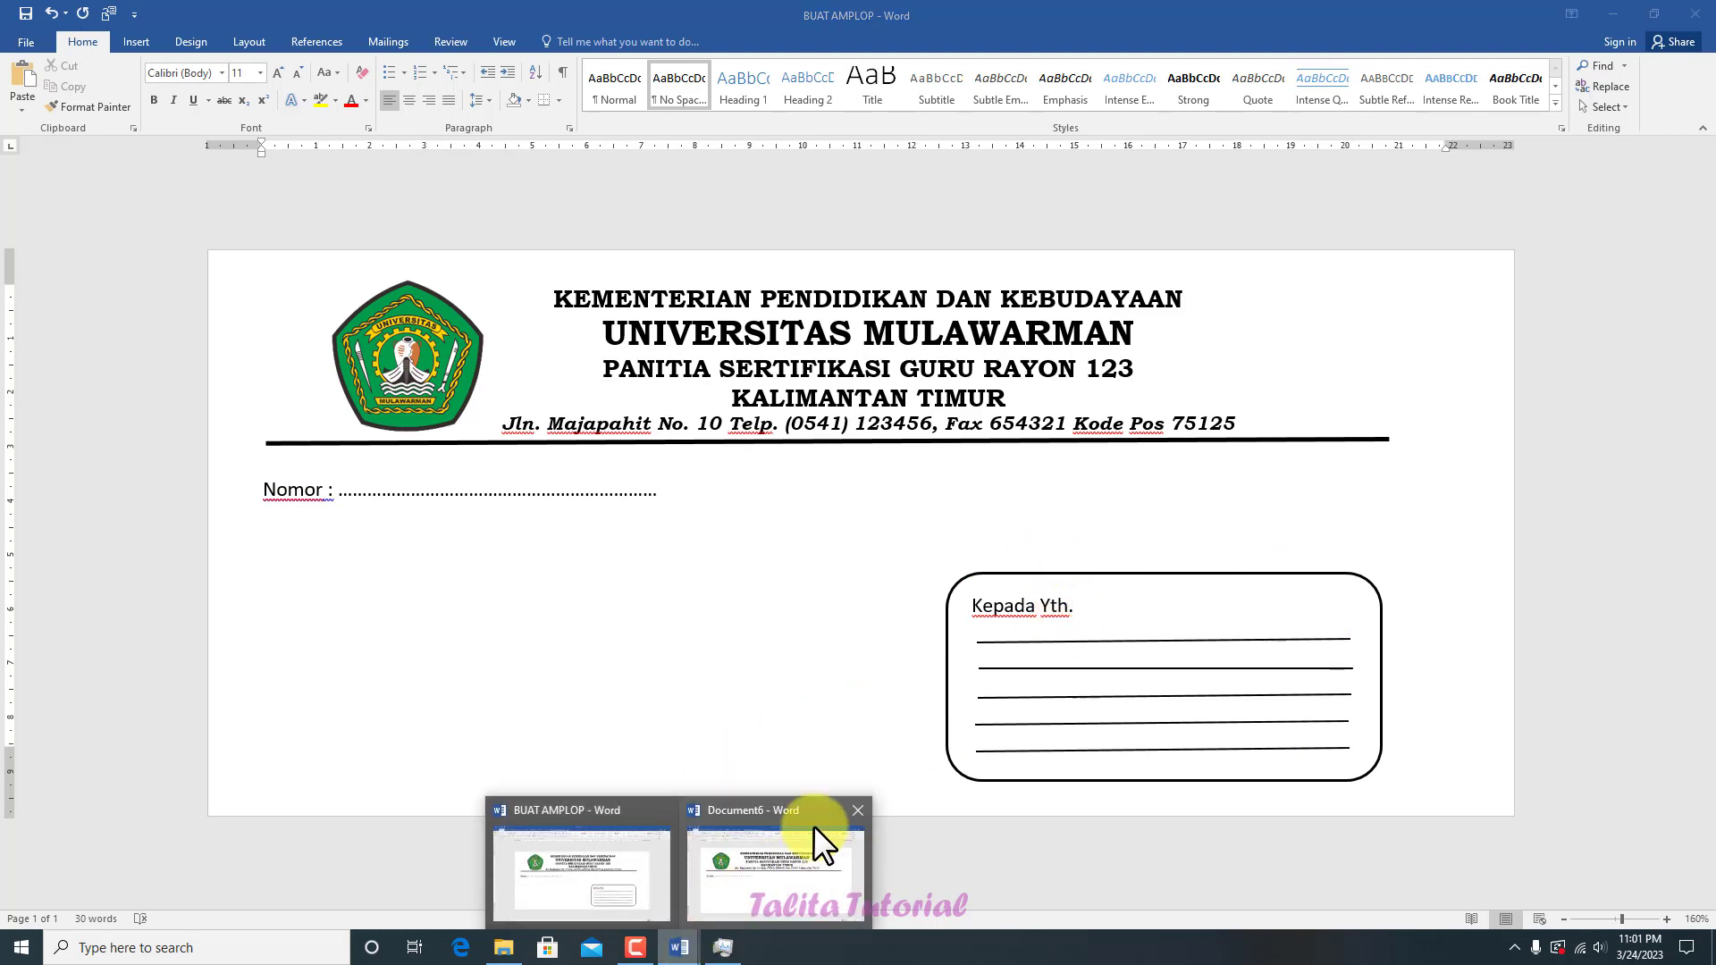
click(814, 824)
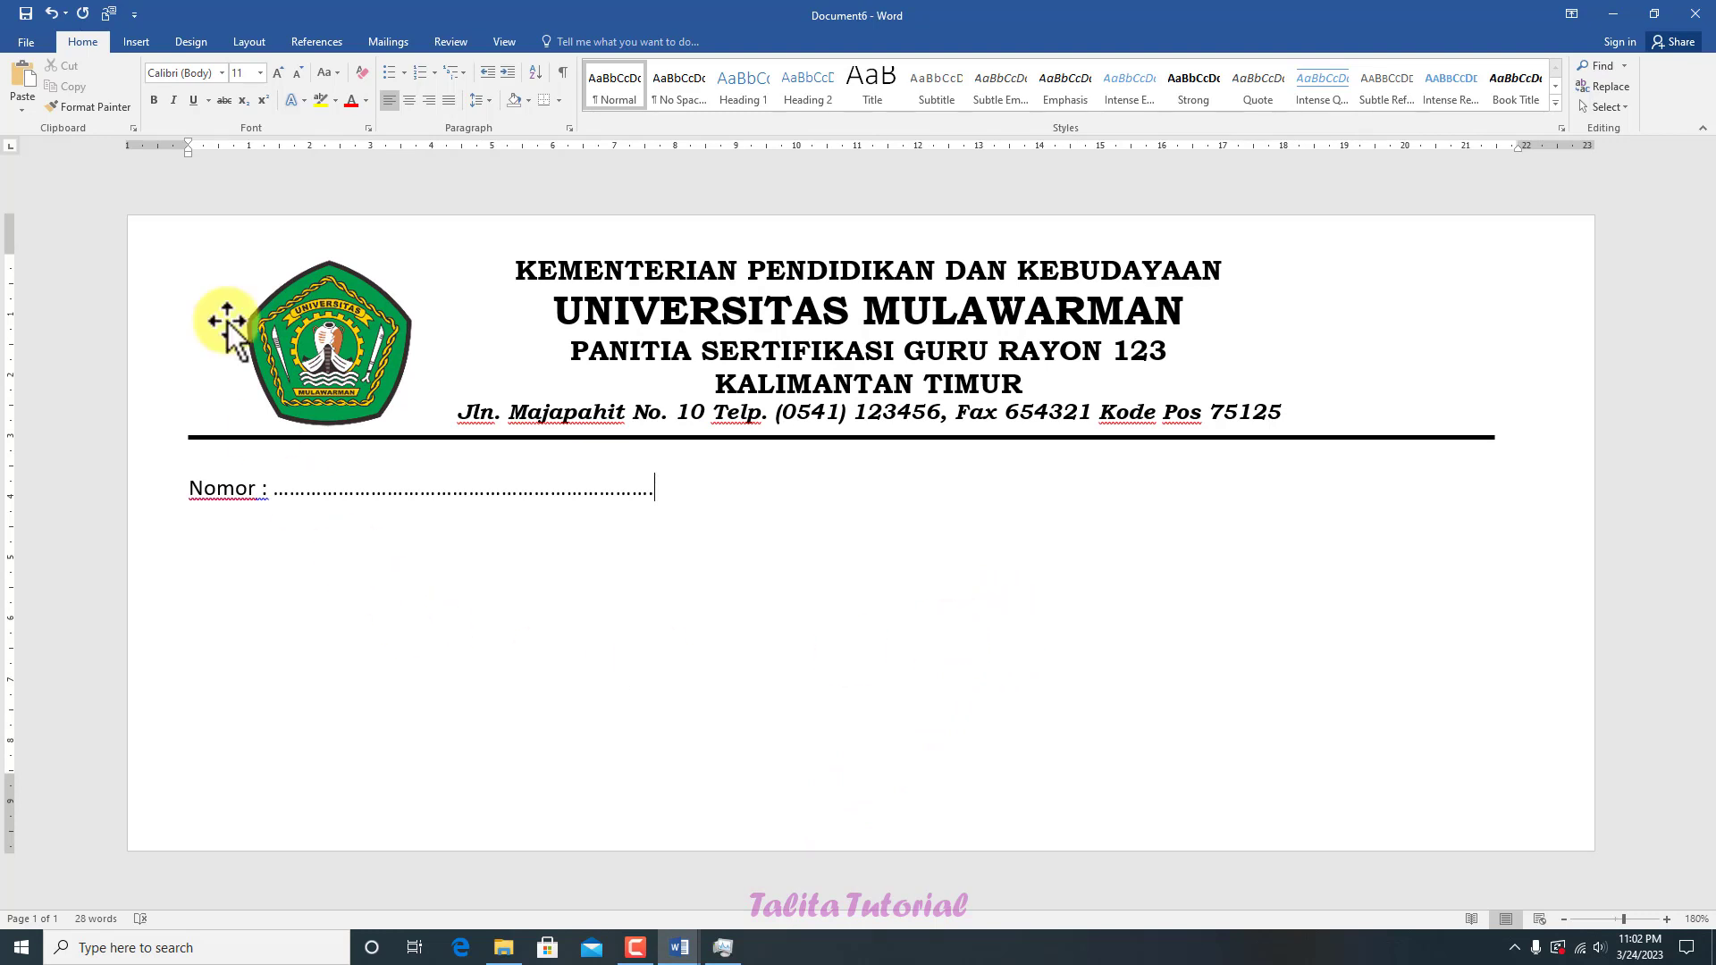
Step: Draw a rounded rectangle about 3.23 cm high by 6.81 cm wide in the envelope's lower-right area and give it no fill
click(137, 42)
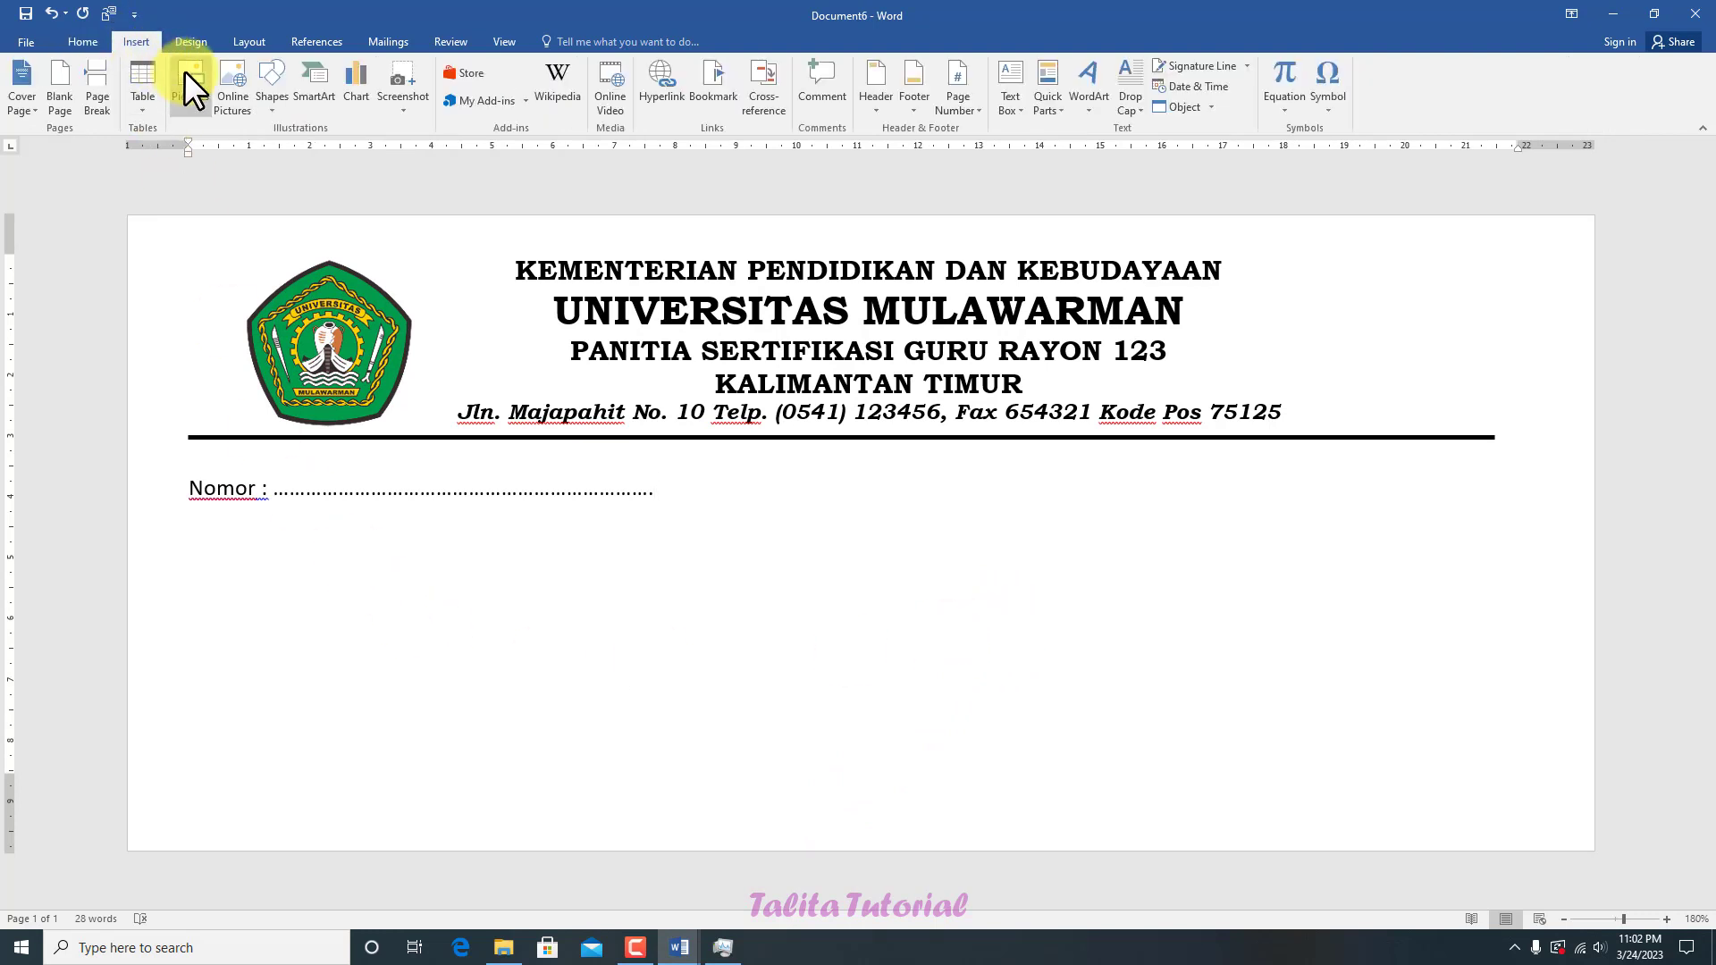
click(265, 109)
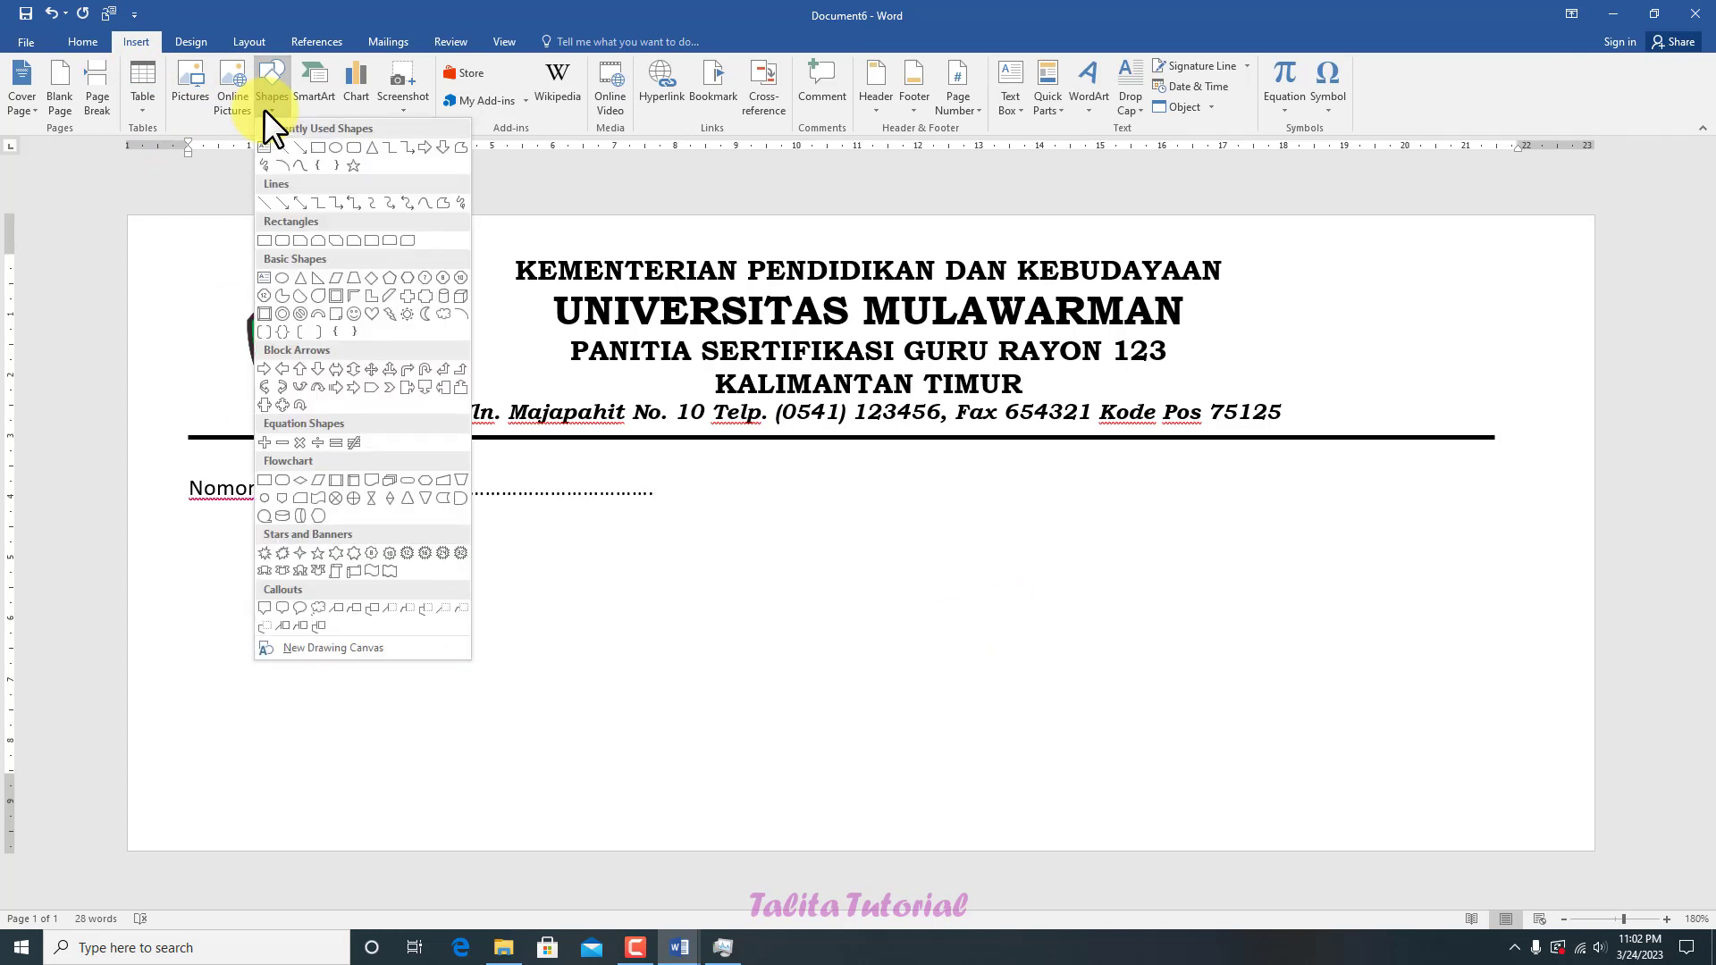
click(354, 147)
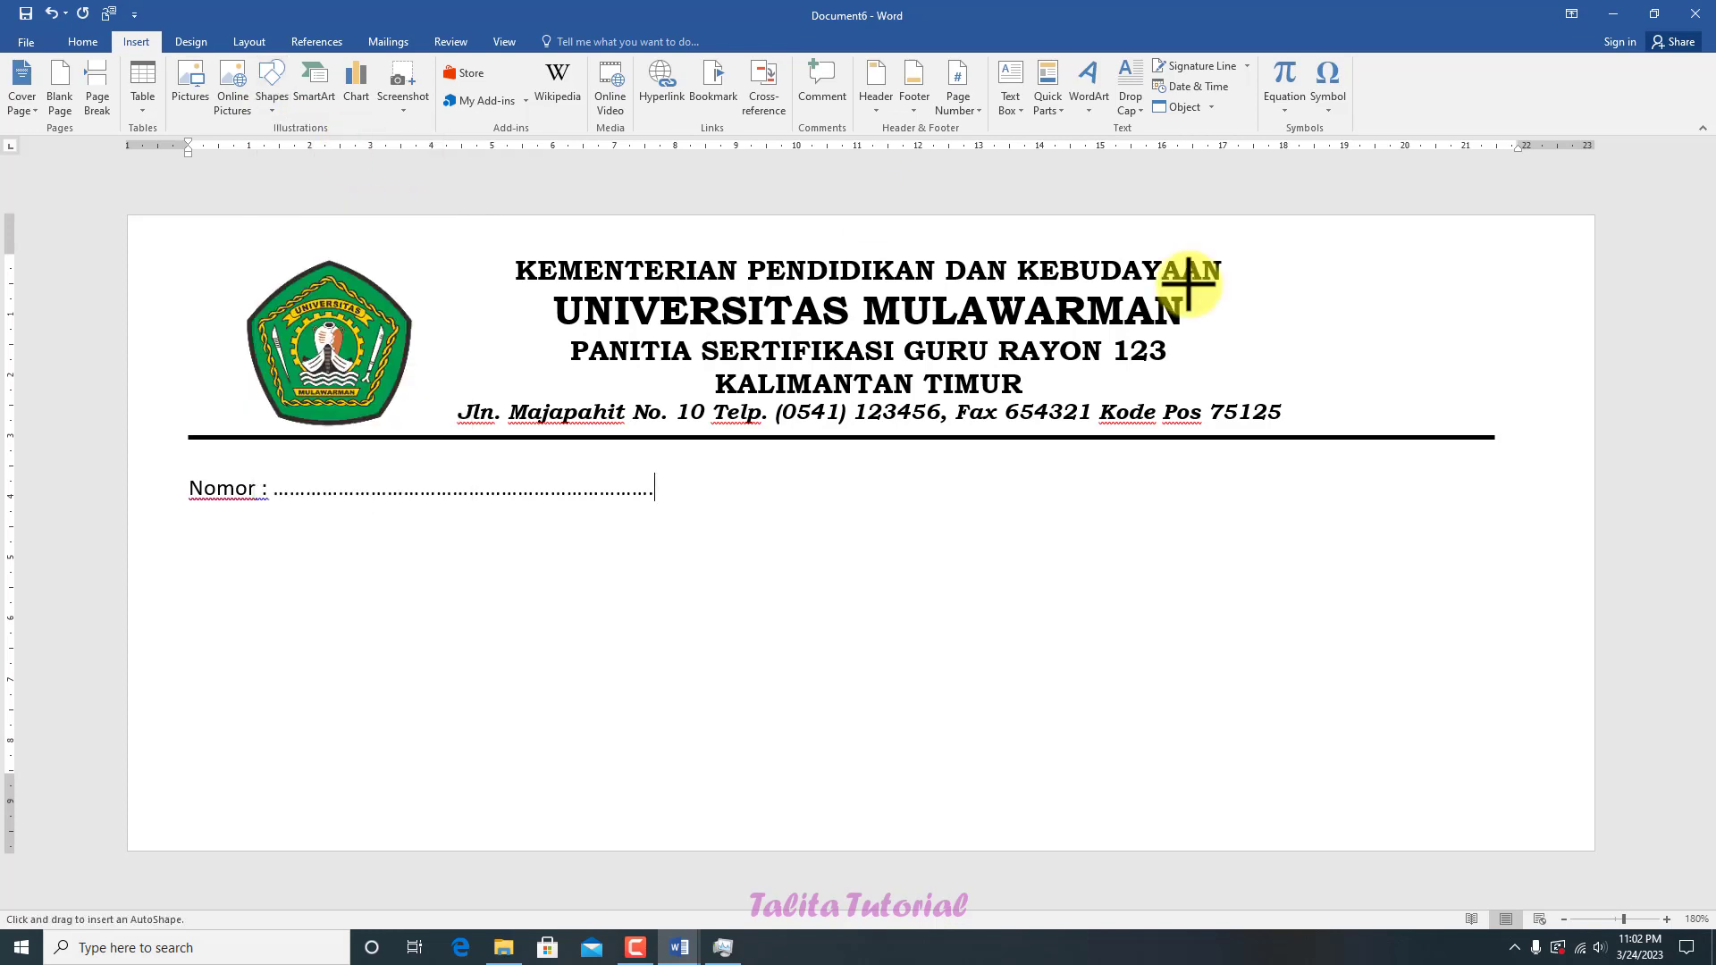
mouse_move(1061, 596)
mouse_down()
mouse_move(1253, 659)
mouse_move(1386, 781)
mouse_move(1491, 792)
mouse_move(1476, 793)
mouse_up()
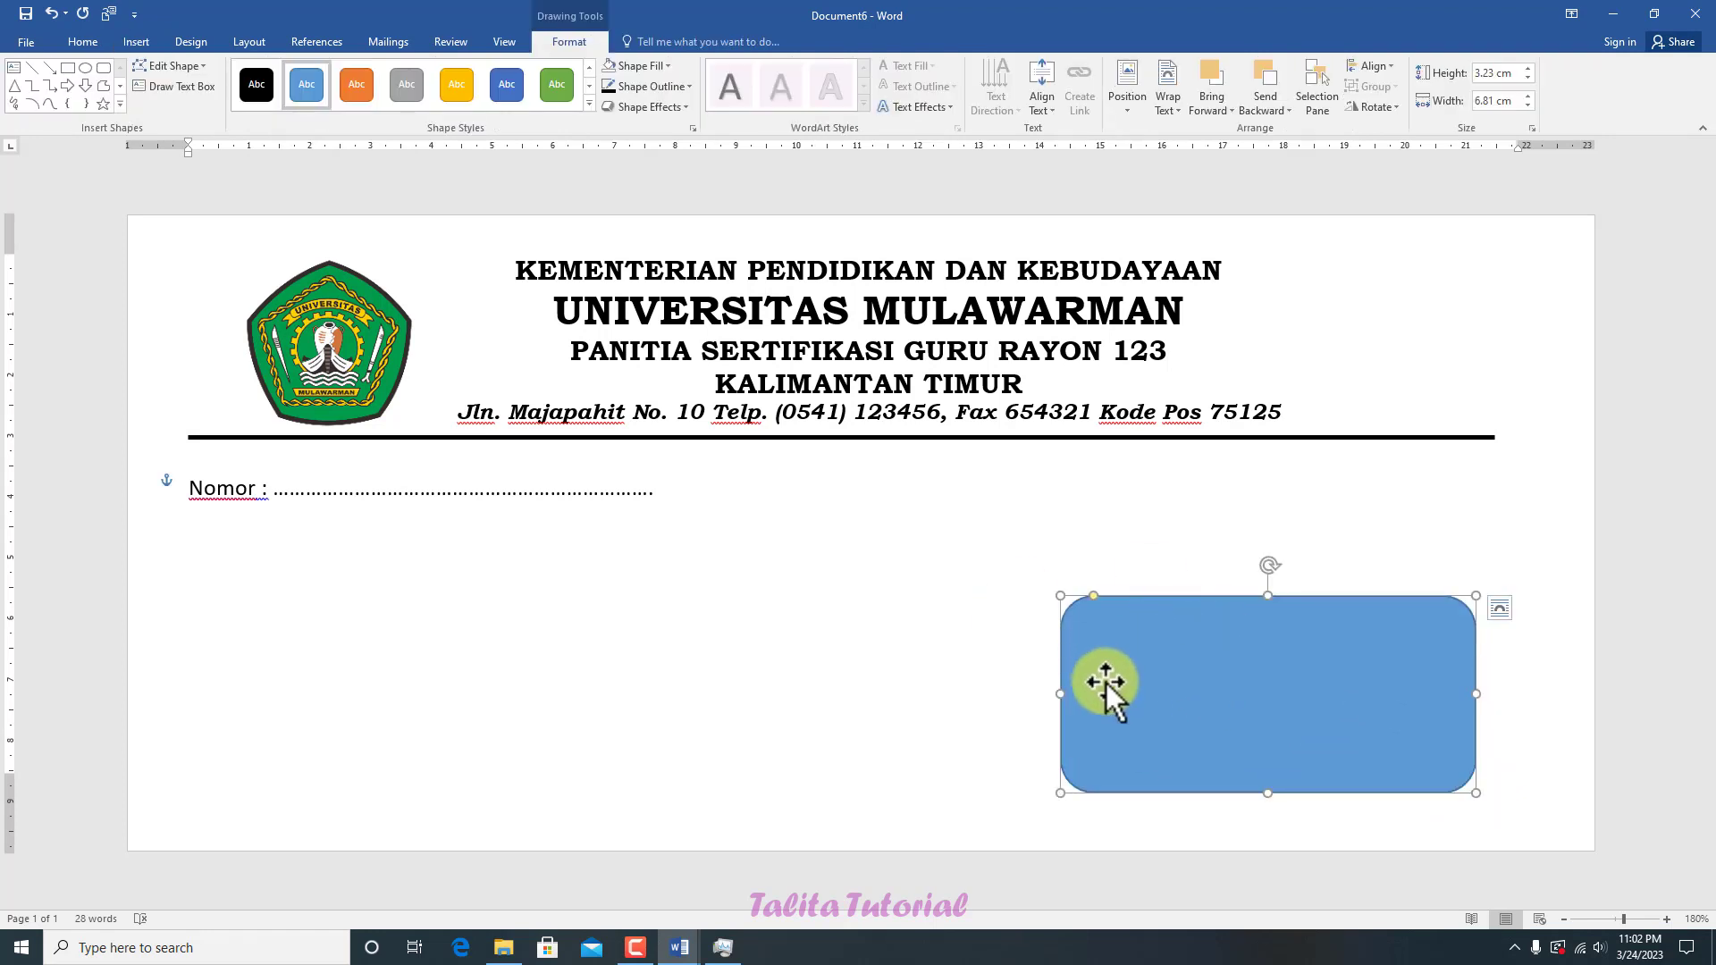
click(668, 61)
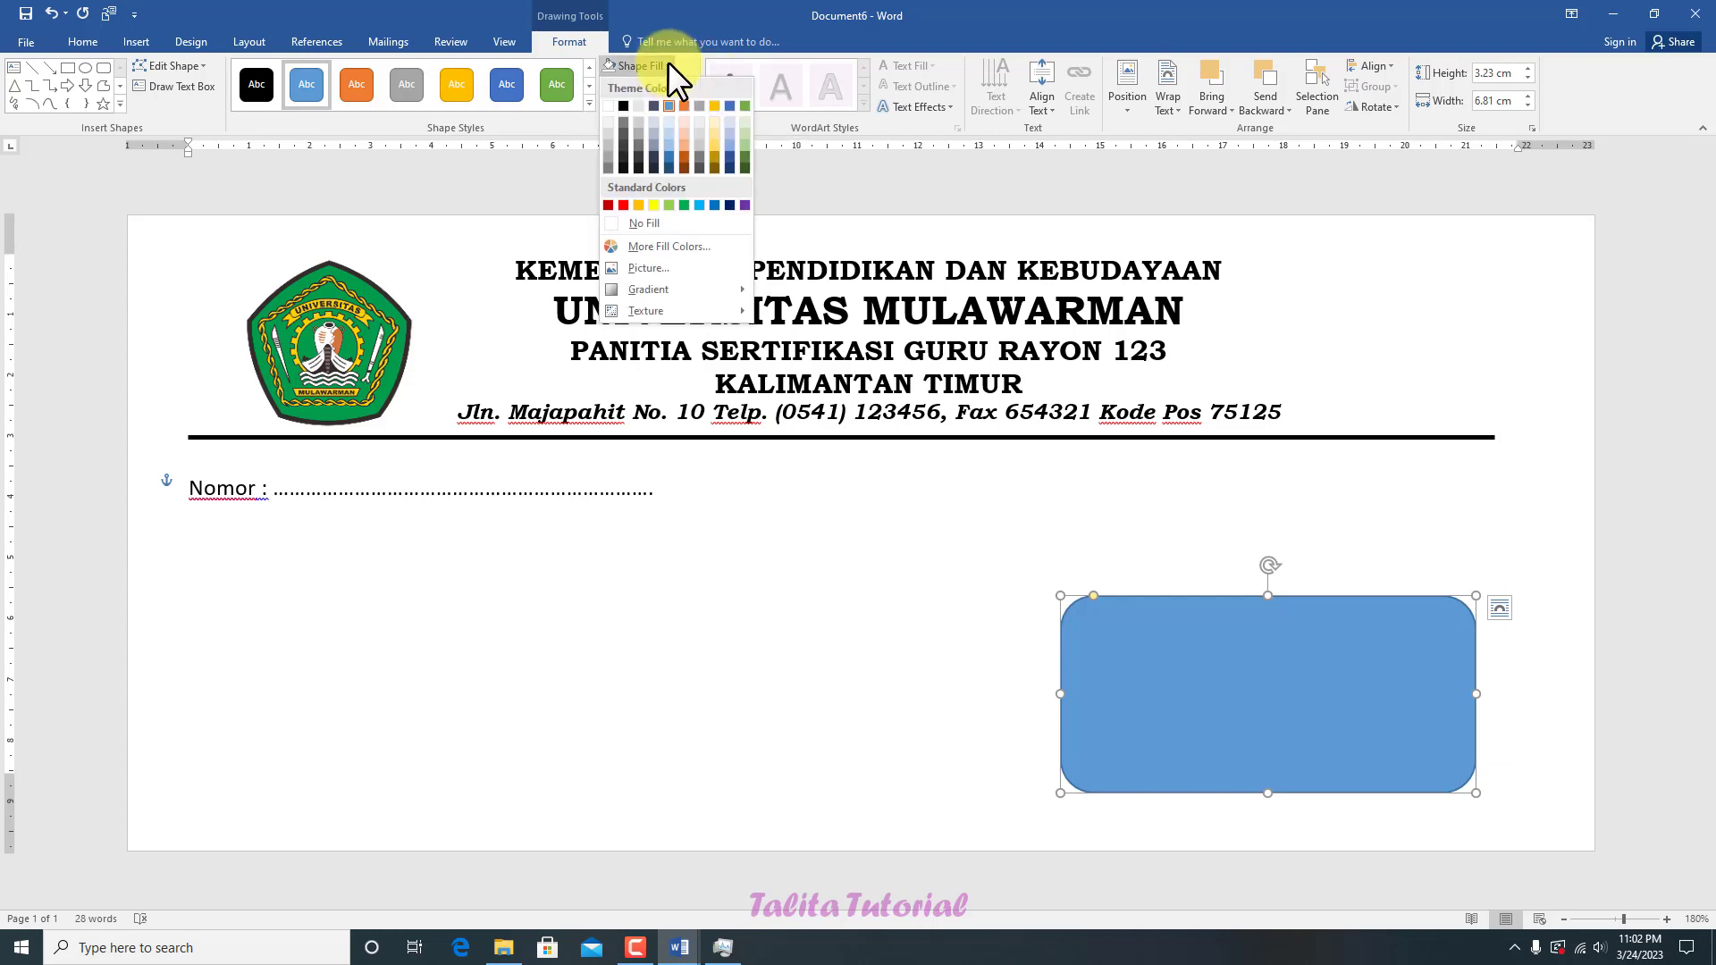
click(646, 223)
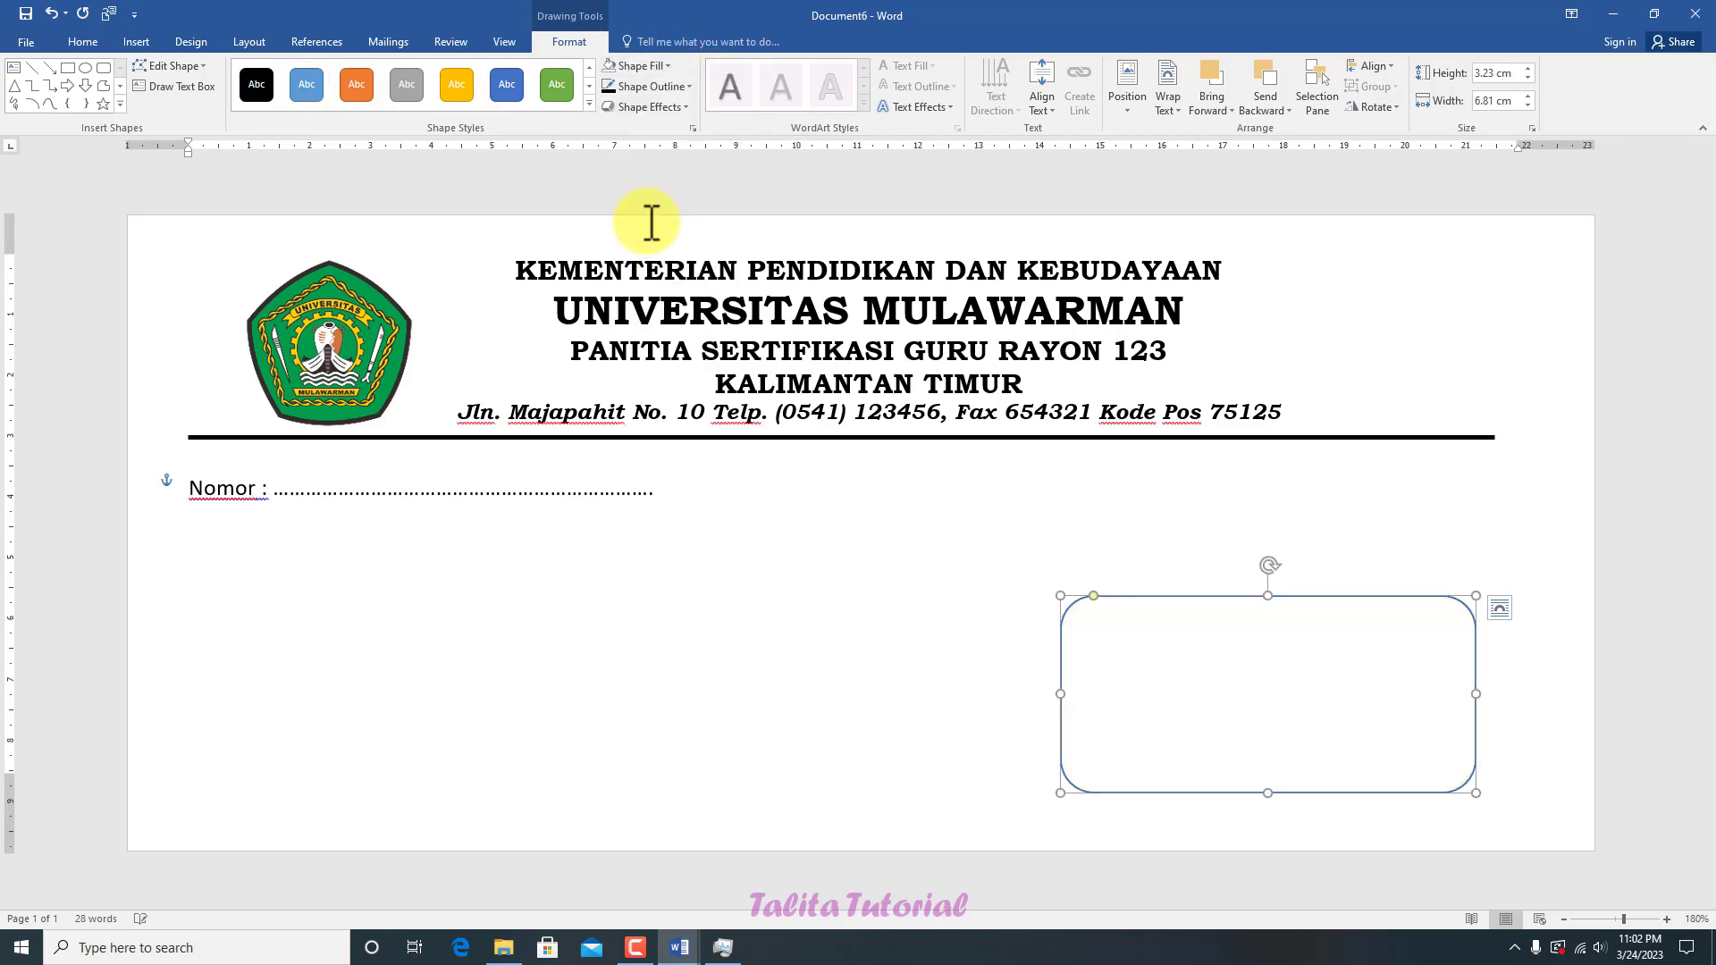
Step: Set the rounded rectangle's outline colour to black and open its outline weight options
click(689, 86)
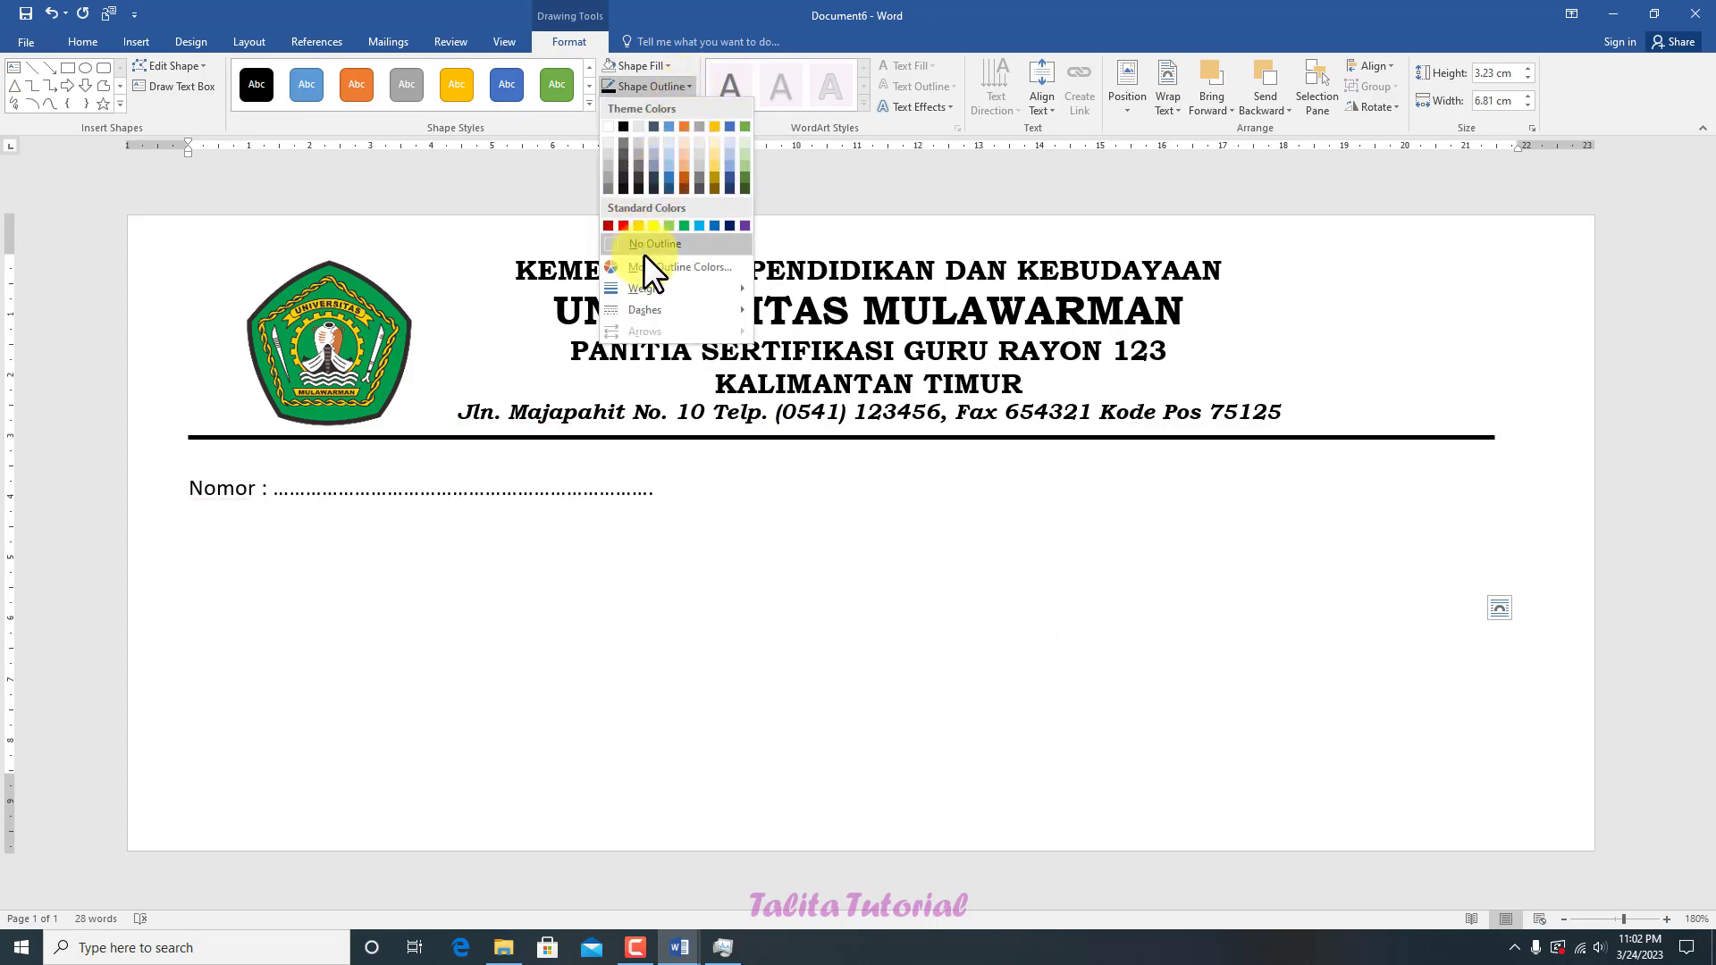
click(622, 125)
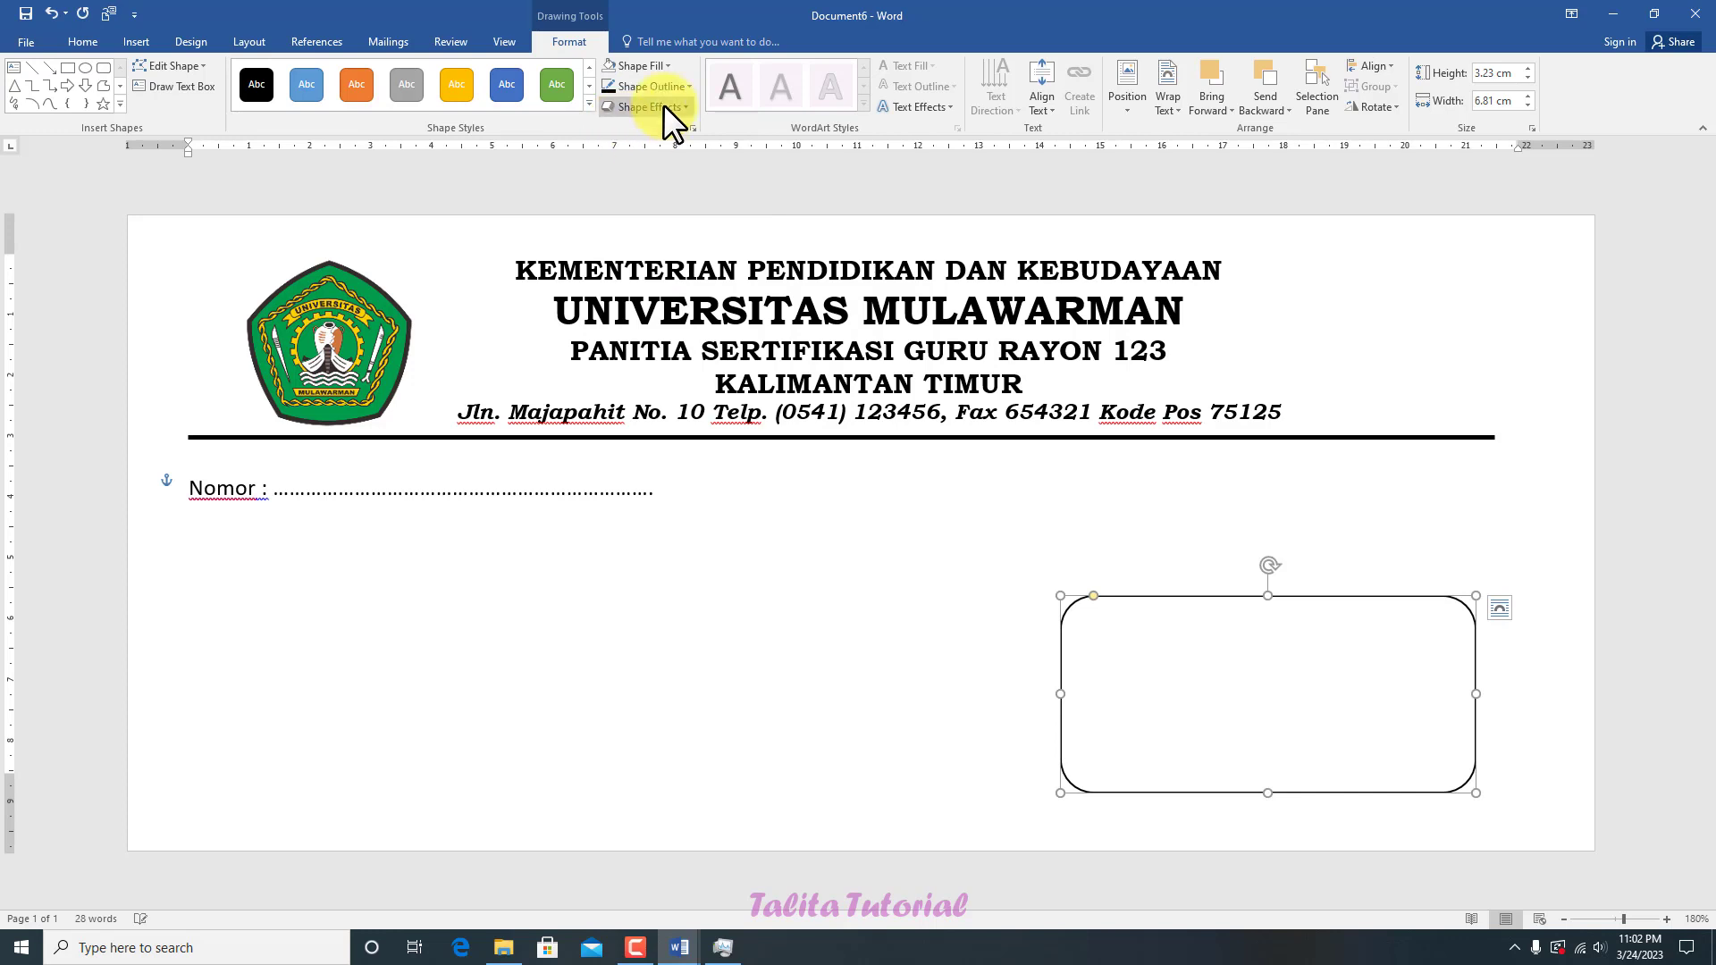
click(683, 84)
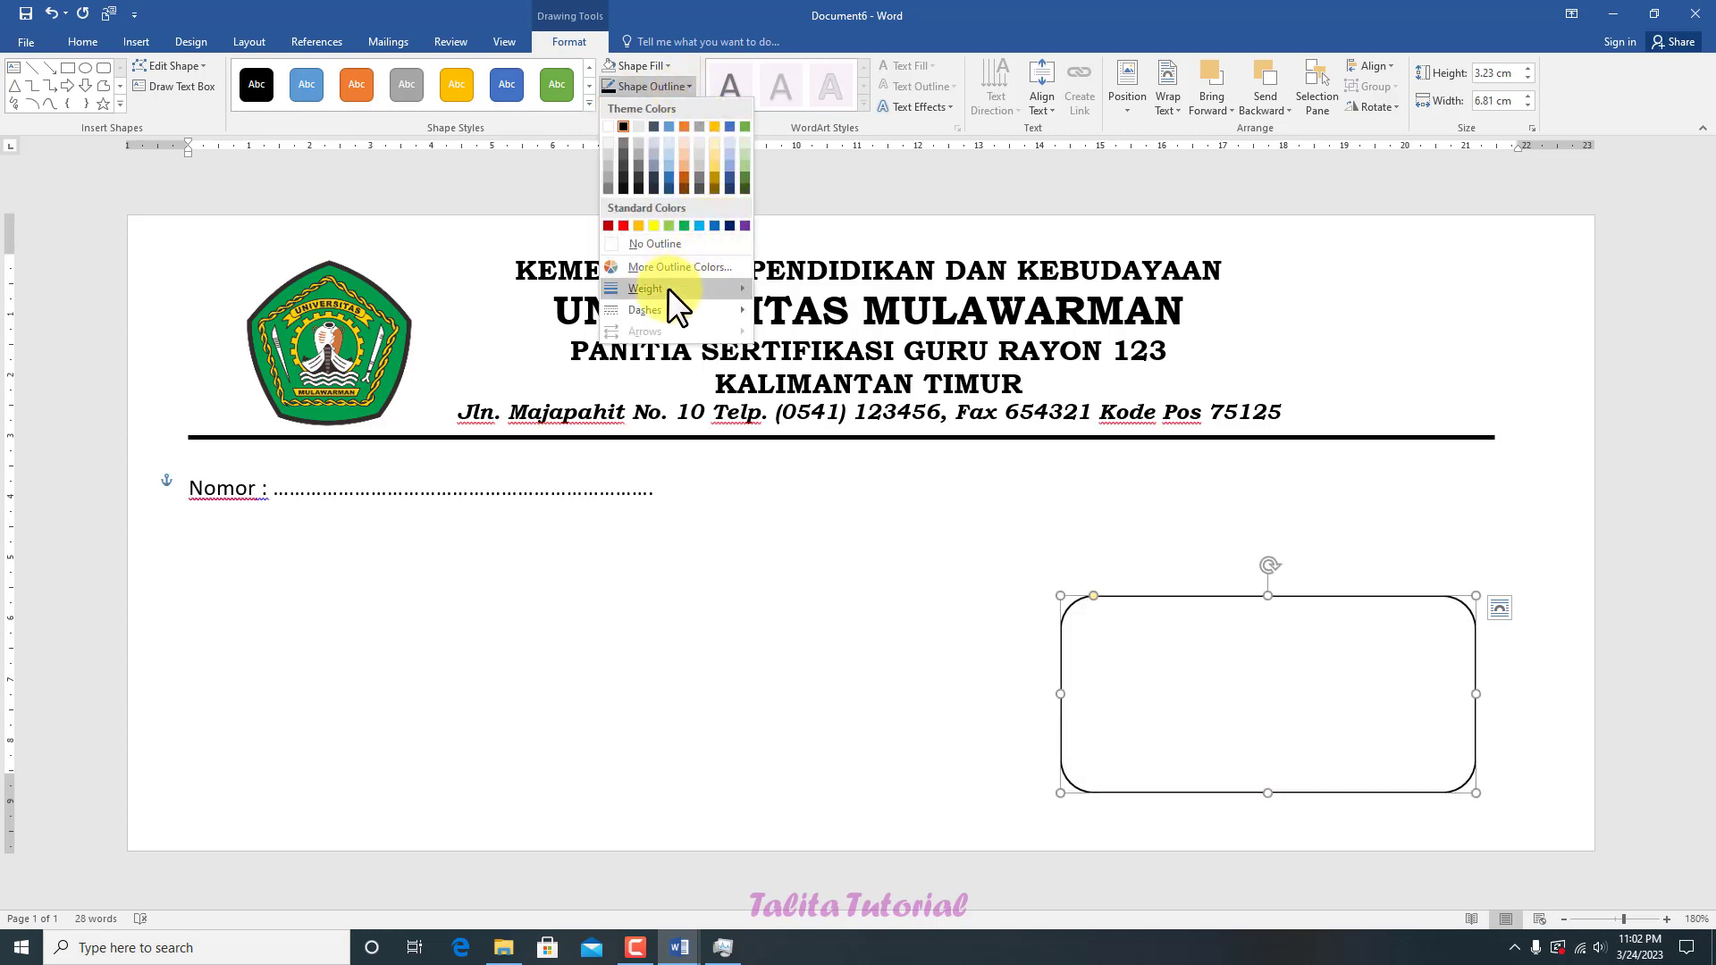